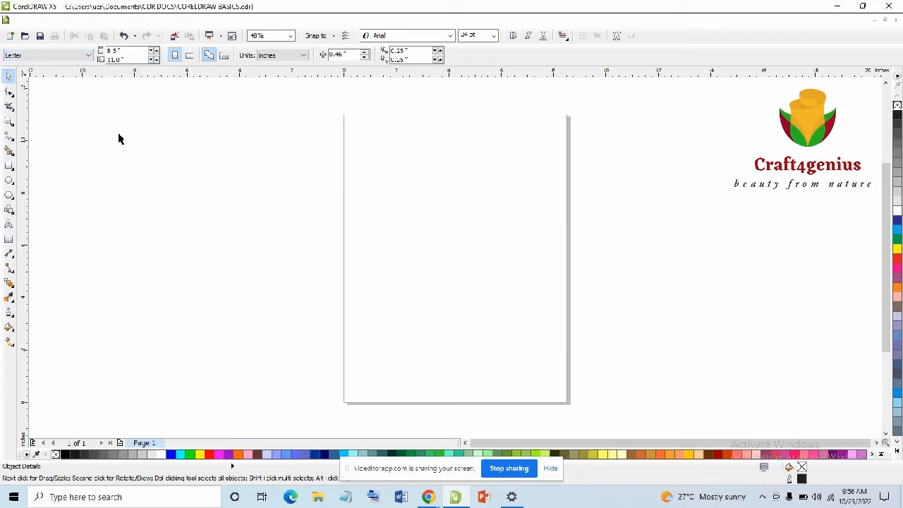
Set the page size of the document to A4
{"action": "left_click", "coordinate": [70, 58]}
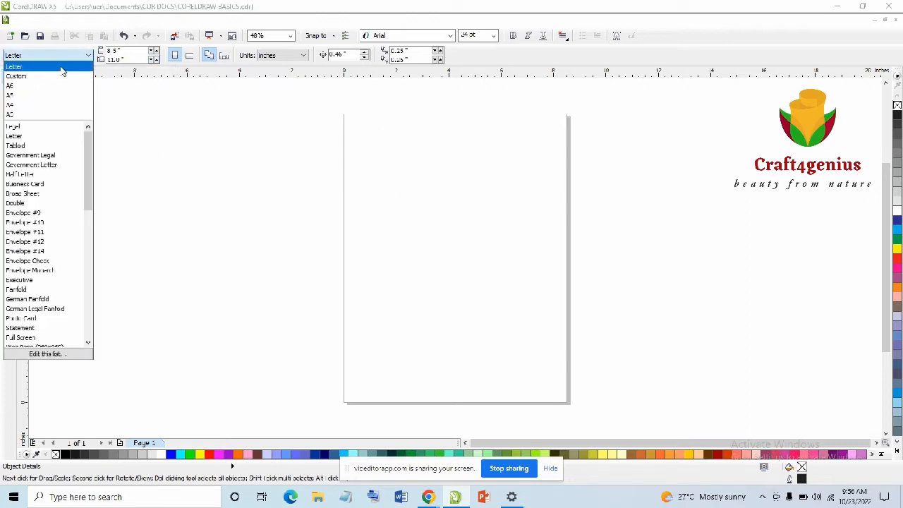
{"action": "left_click", "coordinate": [39, 106]}
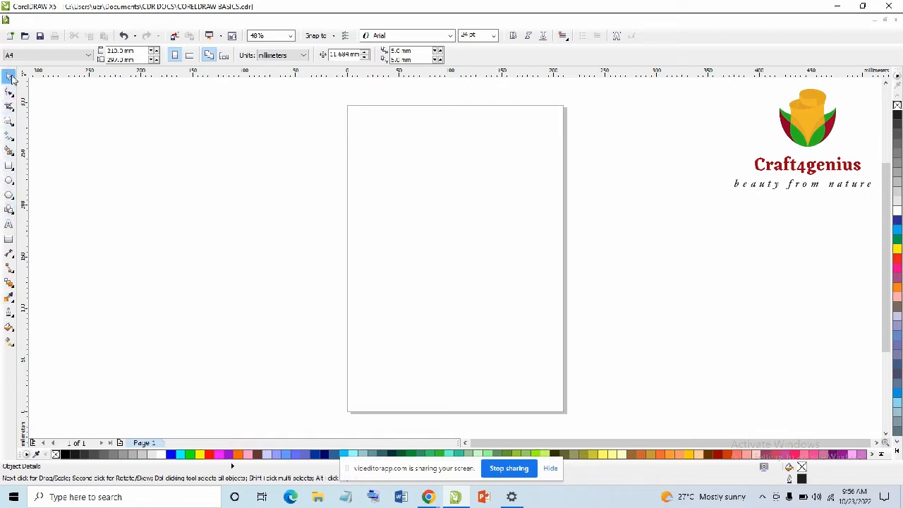
{"action": "left_click", "coordinate": [9, 224]}
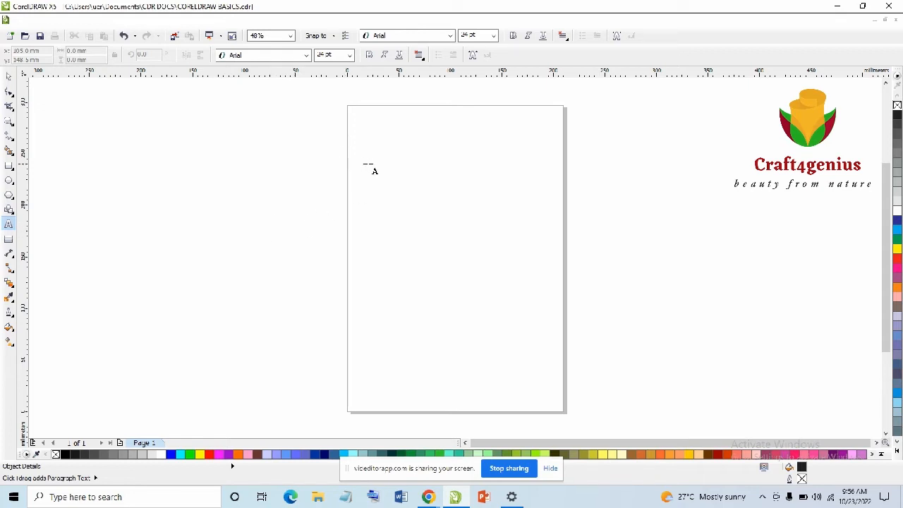
{"action": "scroll", "coordinate": [442, 113], "scroll_direction": "up", "scroll_amount": 3}
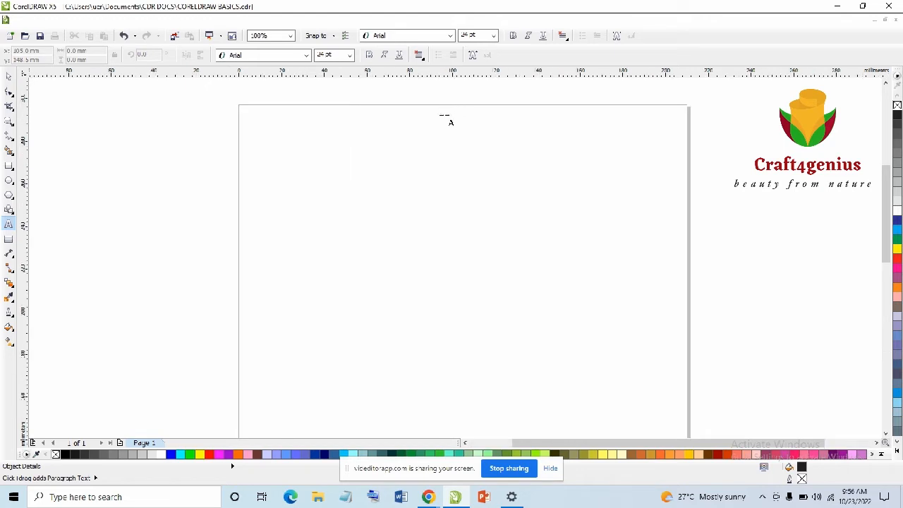
{"action": "scroll", "coordinate": [357, 179], "scroll_direction": "down", "scroll_amount": 1}
{"action": "scroll", "coordinate": [415, 128], "scroll_direction": "up", "scroll_amount": 1}
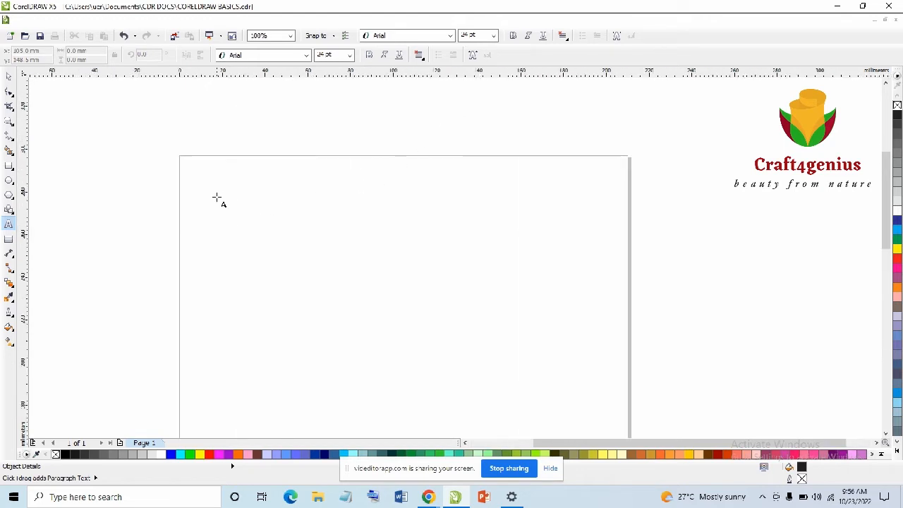
{"action": "scroll", "coordinate": [304, 214], "scroll_direction": "down", "scroll_amount": 1}
{"action": "scroll", "coordinate": [290, 218], "scroll_direction": "up", "scroll_amount": 1}
{"action": "scroll", "coordinate": [290, 218], "scroll_direction": "down", "scroll_amount": 1}
{"action": "scroll", "coordinate": [292, 217], "scroll_direction": "up", "scroll_amount": 1}
{"action": "scroll", "coordinate": [291, 216], "scroll_direction": "down", "scroll_amount": 1}
{"action": "scroll", "coordinate": [291, 217], "scroll_direction": "up", "scroll_amount": 1}
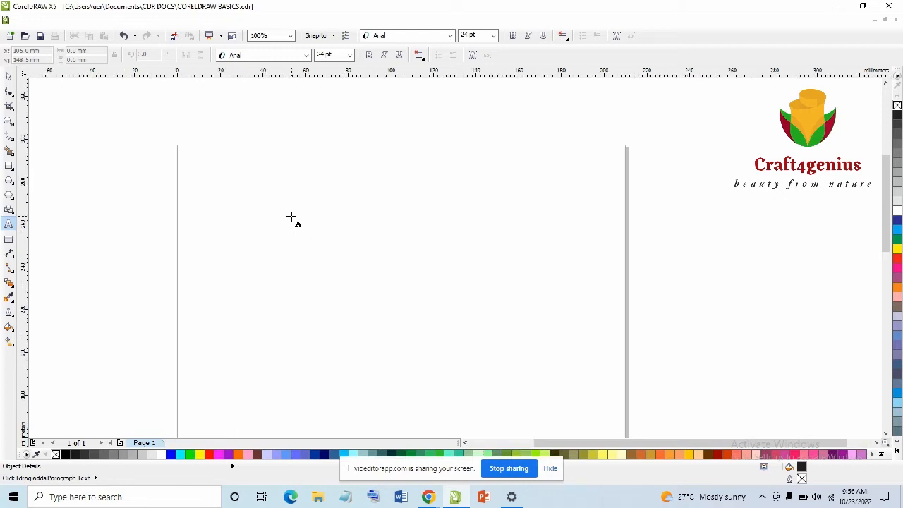
{"action": "scroll", "coordinate": [290, 216], "scroll_direction": "down", "scroll_amount": 1}
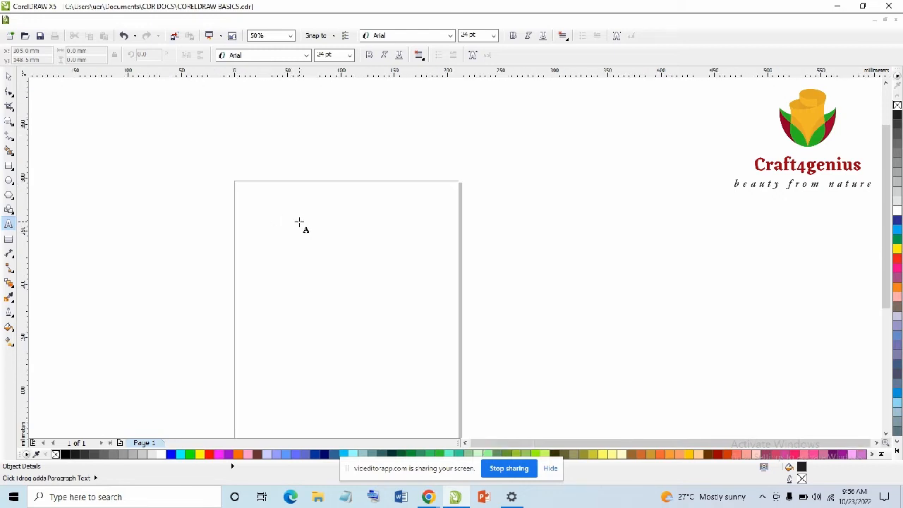
{"action": "scroll", "coordinate": [297, 226], "scroll_direction": "down", "scroll_amount": 1}
{"action": "scroll", "coordinate": [276, 257], "scroll_direction": "up", "scroll_amount": 2}
{"action": "scroll", "coordinate": [271, 251], "scroll_direction": "down", "scroll_amount": 1}
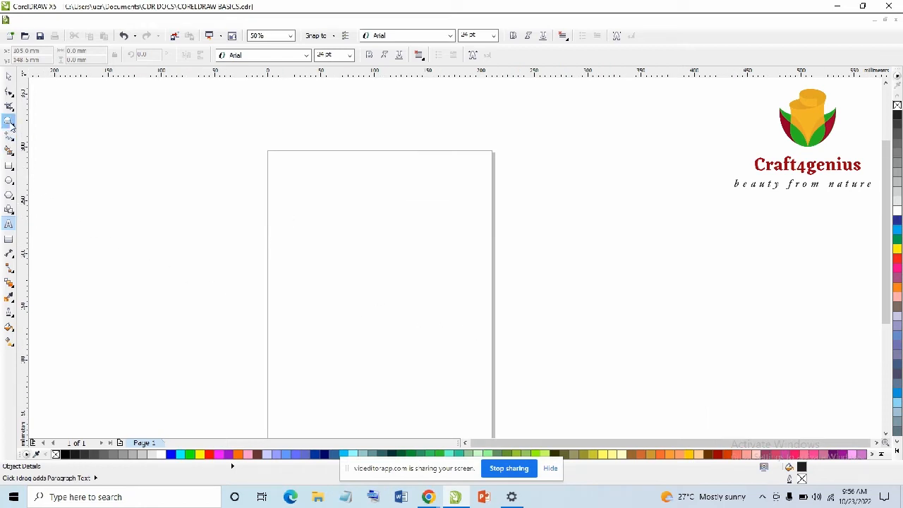
Magnify and reduce the view of the page's upper area using the Zoom tool's area, in and out functions
{"action": "left_click", "coordinate": [9, 122]}
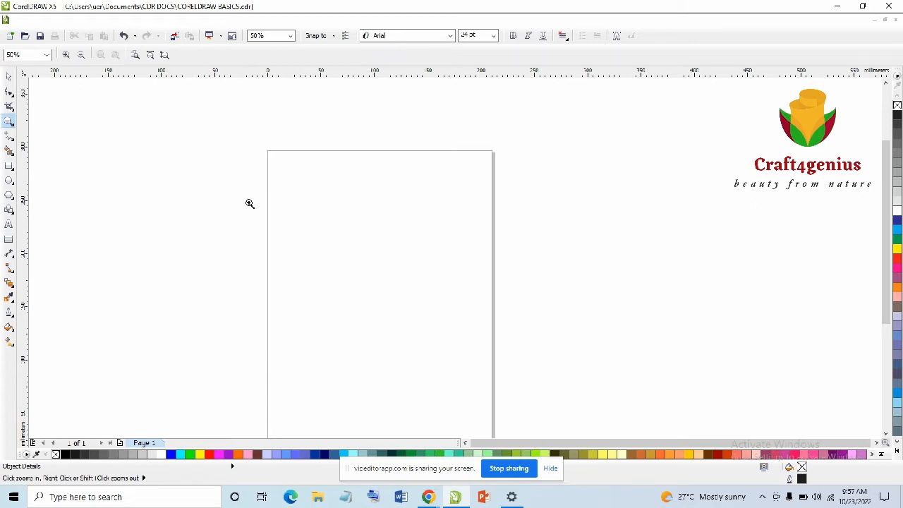
{"action": "left_click_drag", "start_coordinate": [226, 131], "coordinate": [585, 341]}
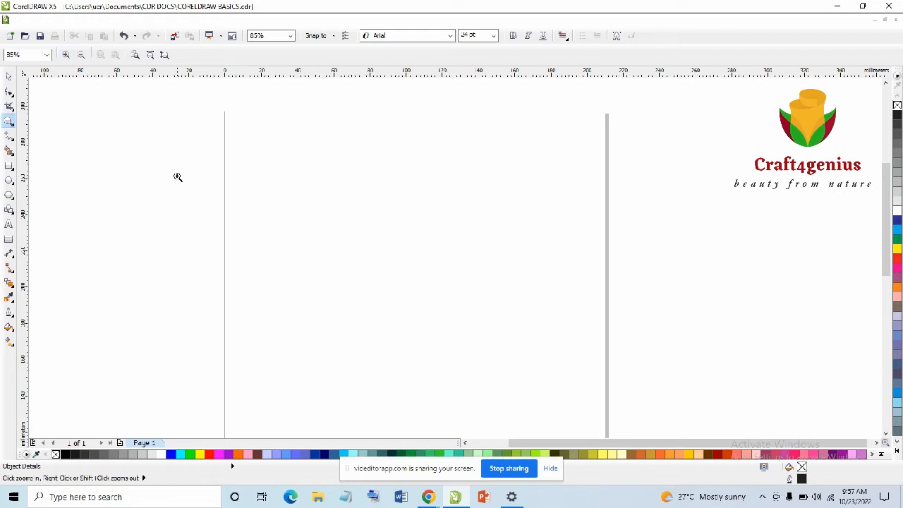
{"action": "left_click", "coordinate": [80, 55]}
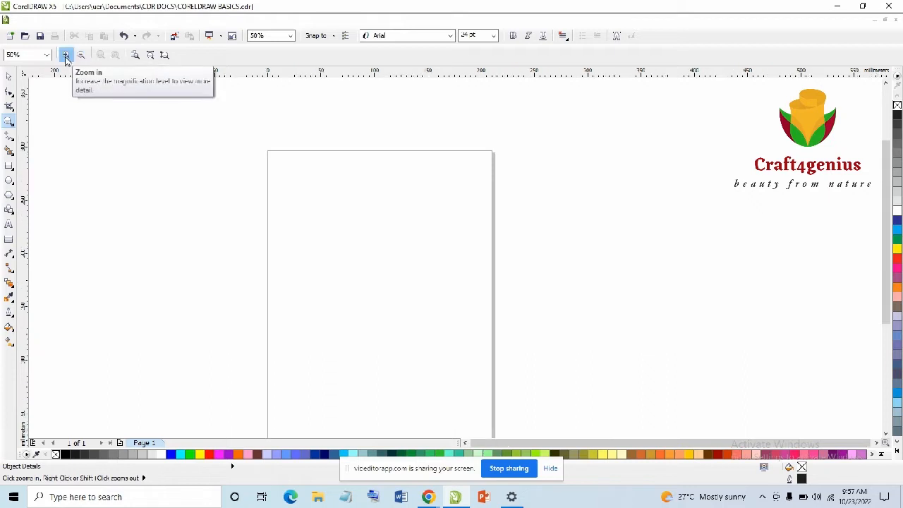
{"action": "left_click", "coordinate": [65, 55]}
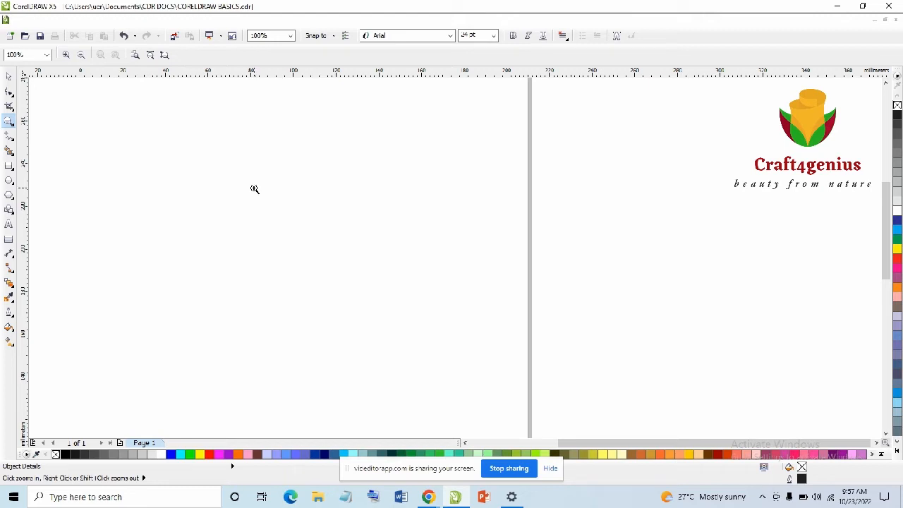
{"action": "right_click", "coordinate": [283, 221]}
{"action": "left_click_drag", "start_coordinate": [150, 114], "coordinate": [446, 289]}
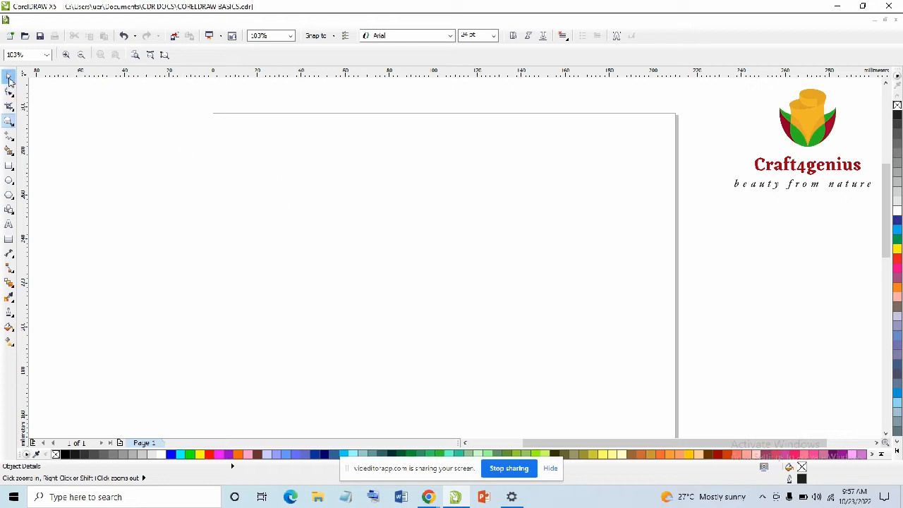
Add 24 pt Arial artistic text near the page's upper-left corner, reading "welcome", "back to" and "school" on three lines
{"action": "left_click", "coordinate": [9, 76]}
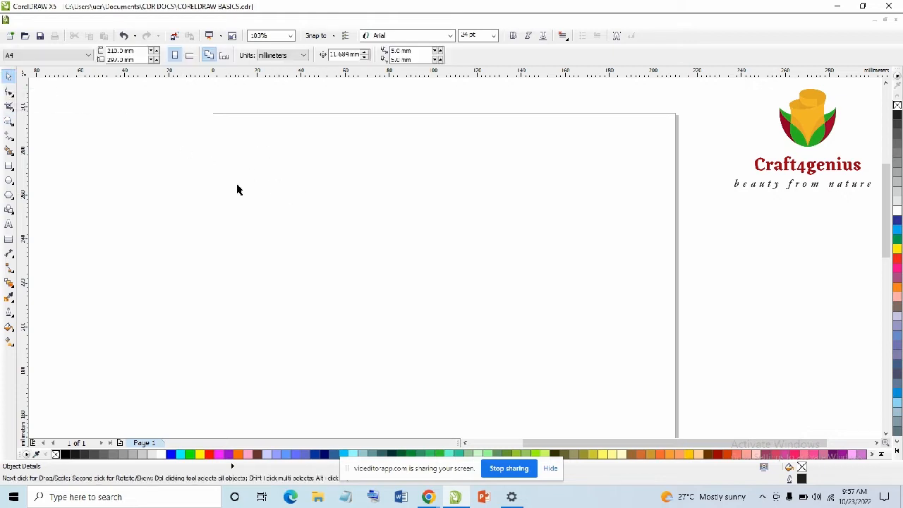
{"action": "left_click", "coordinate": [10, 224]}
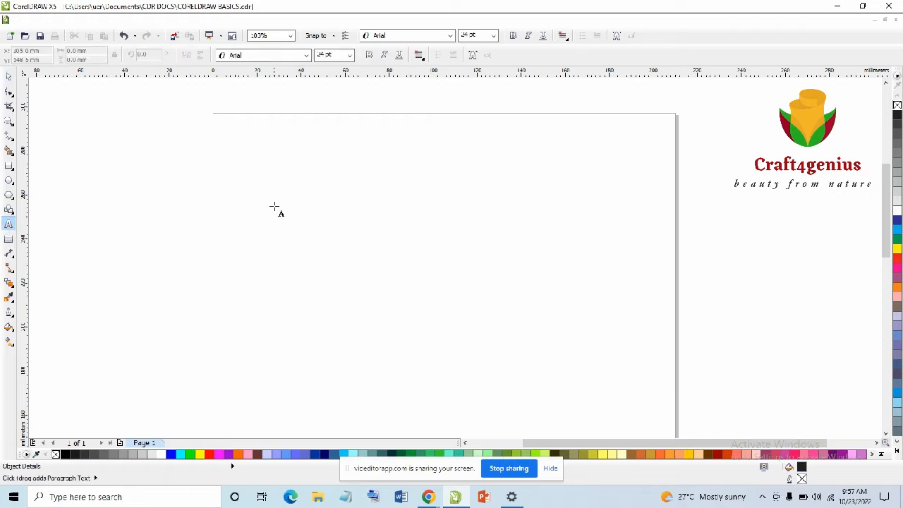
{"action": "left_click", "coordinate": [254, 174]}
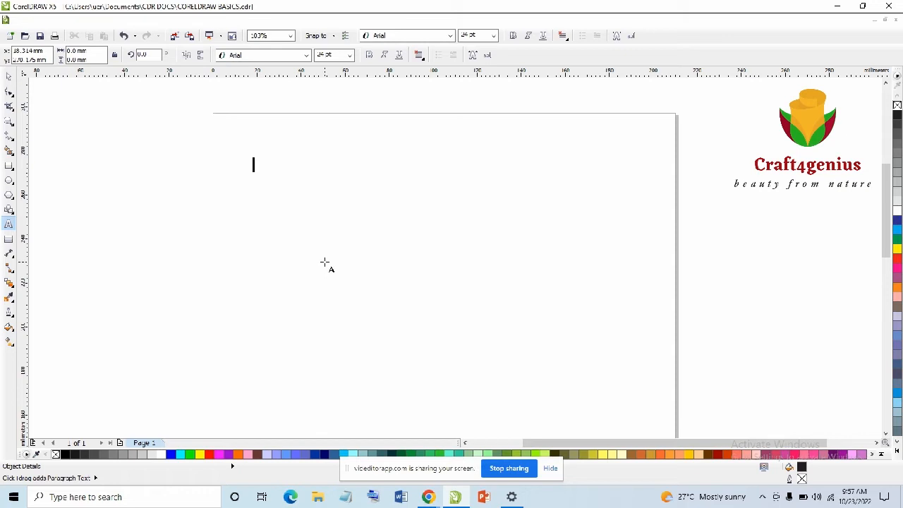
{"action": "type", "text": "we"}
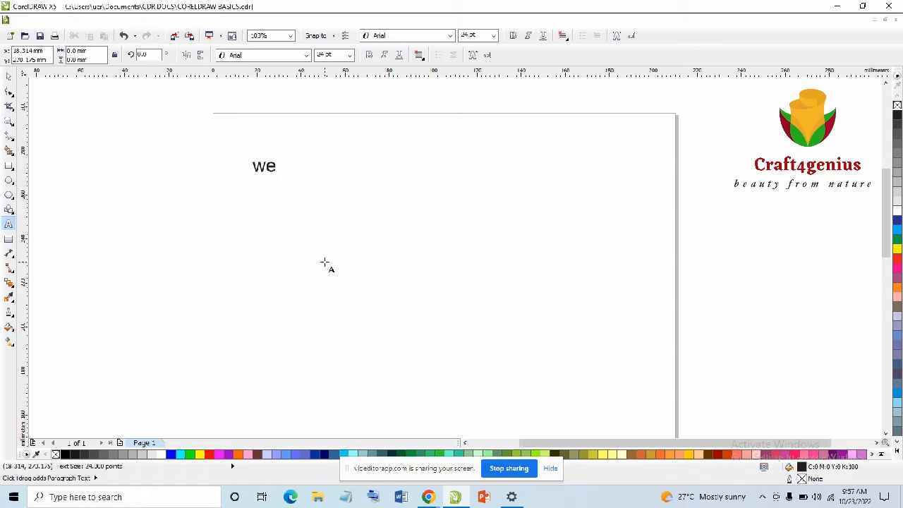
{"action": "type", "text": "lcome bal"}
{"action": "key", "text": "BackSpace"}
{"action": "key", "text": "BackSpace"}
{"action": "type", "text": "ba"}
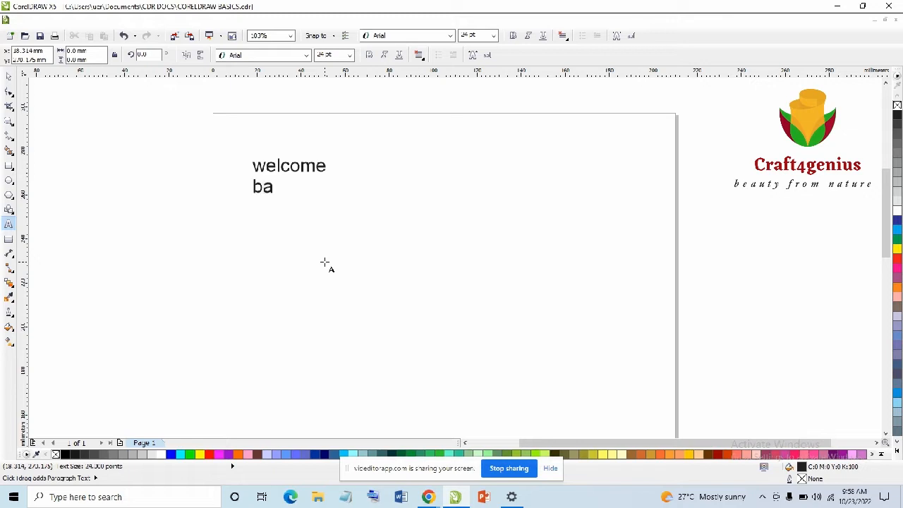
{"action": "type", "text": "ck to "}
{"action": "type", "text": "school"}
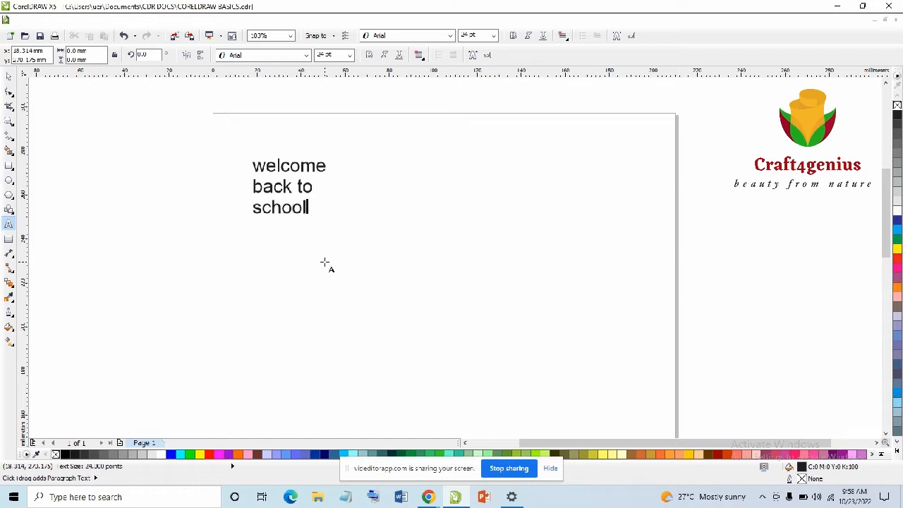
{"action": "key", "text": "Escape"}
Scale the three-line text up proportionally to about 31.6 pt and move it toward the right half of the page
{"action": "left_click", "coordinate": [9, 78]}
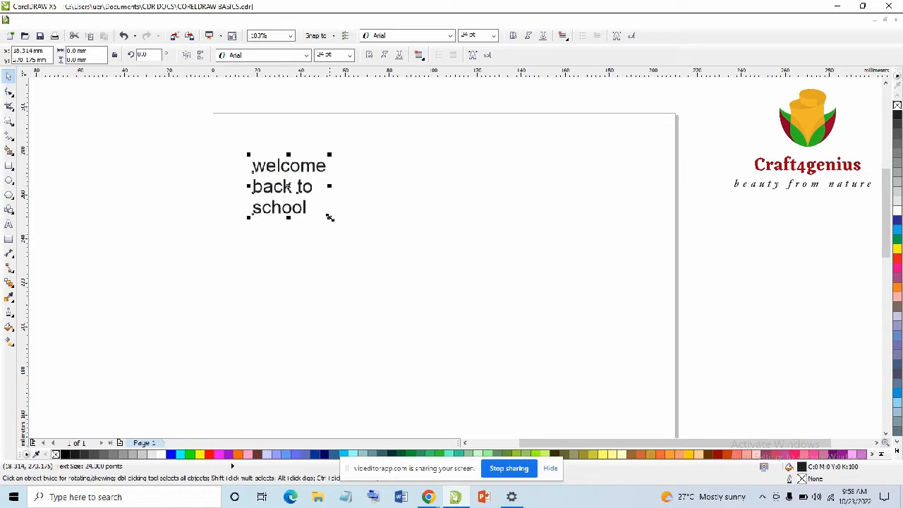
{"action": "left_click_drag", "start_coordinate": [330, 217], "coordinate": [367, 234]}
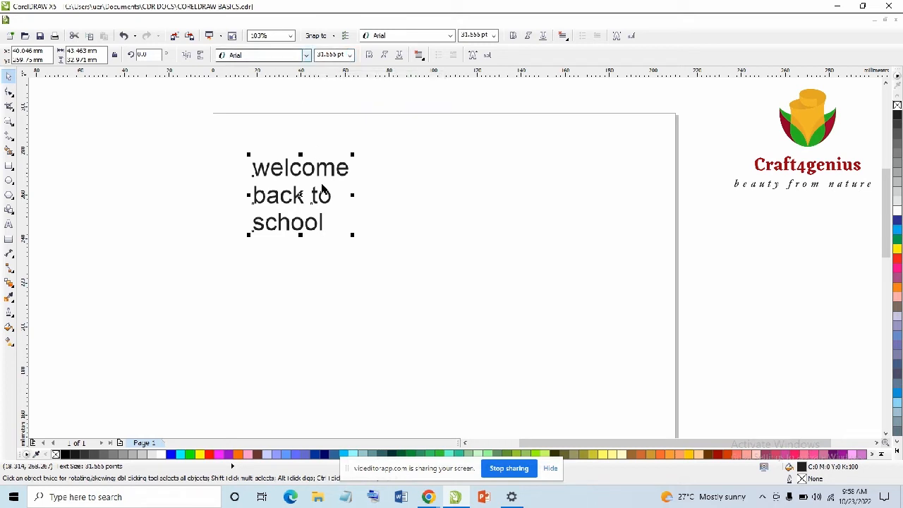
{"action": "left_click_drag", "start_coordinate": [322, 189], "coordinate": [515, 197]}
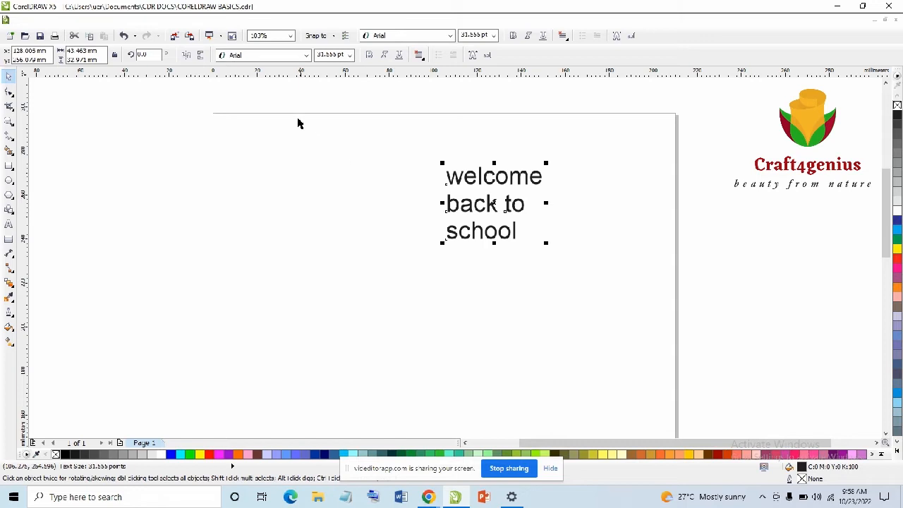
Change the font of the selected text to Bahnschrift SemiBold Condensed
{"action": "left_click", "coordinate": [307, 57]}
{"action": "left_click", "coordinate": [307, 55]}
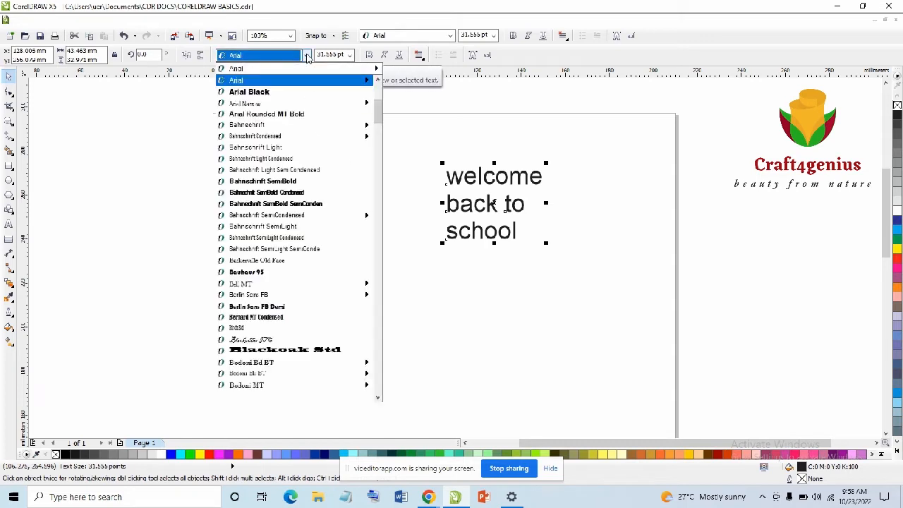
{"action": "left_click", "coordinate": [307, 55]}
{"action": "left_click", "coordinate": [307, 55]}
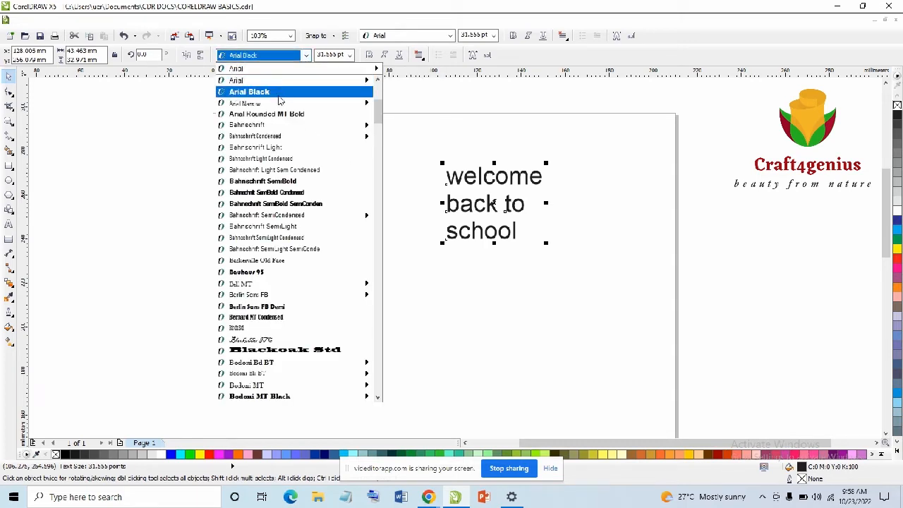
{"action": "left_click", "coordinate": [291, 195]}
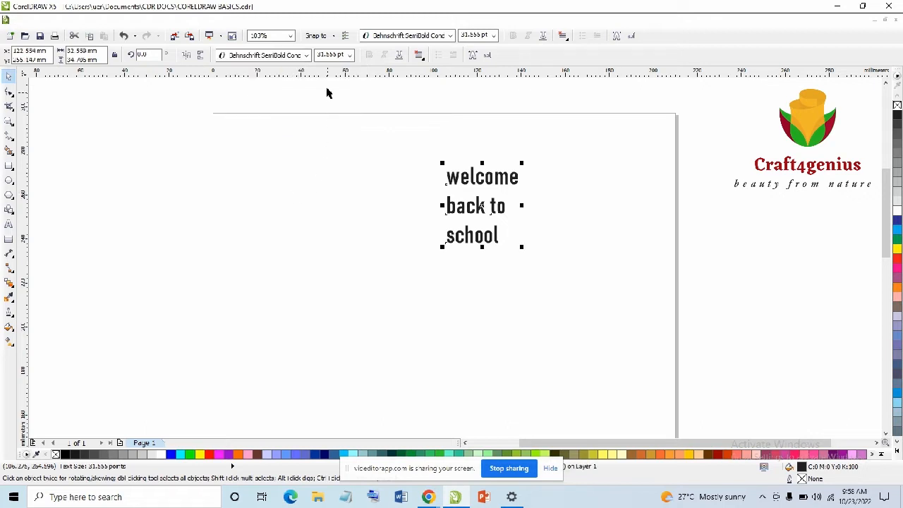
Set the text size to 100 pt and move the block inside the page, centred at about X 93 mm, Y 227 mm
{"action": "left_click", "coordinate": [351, 57]}
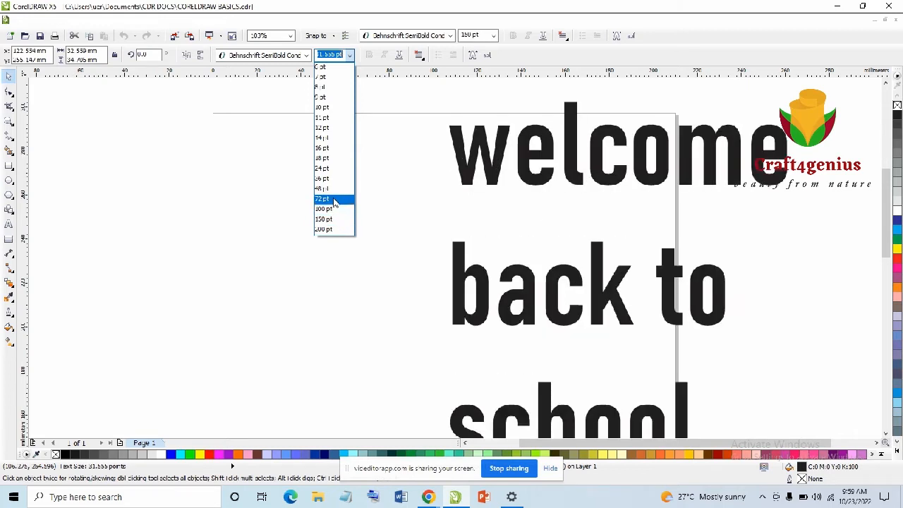
{"action": "left_click", "coordinate": [337, 211]}
{"action": "scroll", "coordinate": [311, 146], "scroll_direction": "down", "scroll_amount": 2}
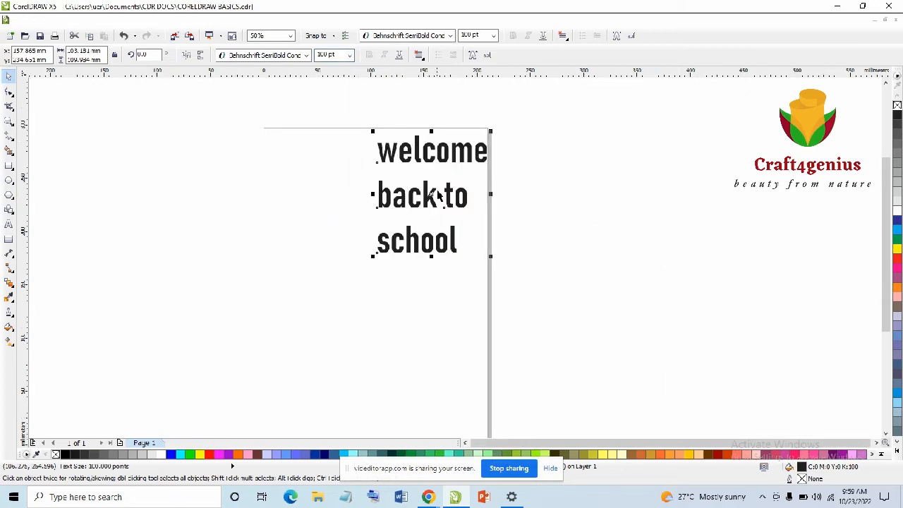
{"action": "left_click_drag", "start_coordinate": [432, 195], "coordinate": [362, 200]}
{"action": "scroll", "coordinate": [349, 146], "scroll_direction": "up", "scroll_amount": 2}
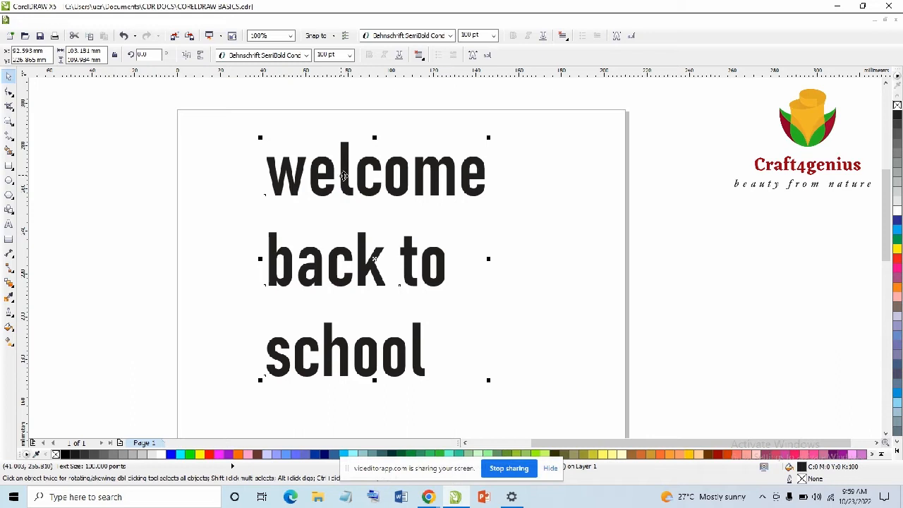
Change the case of all the words in the text block to Title Case
{"action": "double_click", "coordinate": [274, 175]}
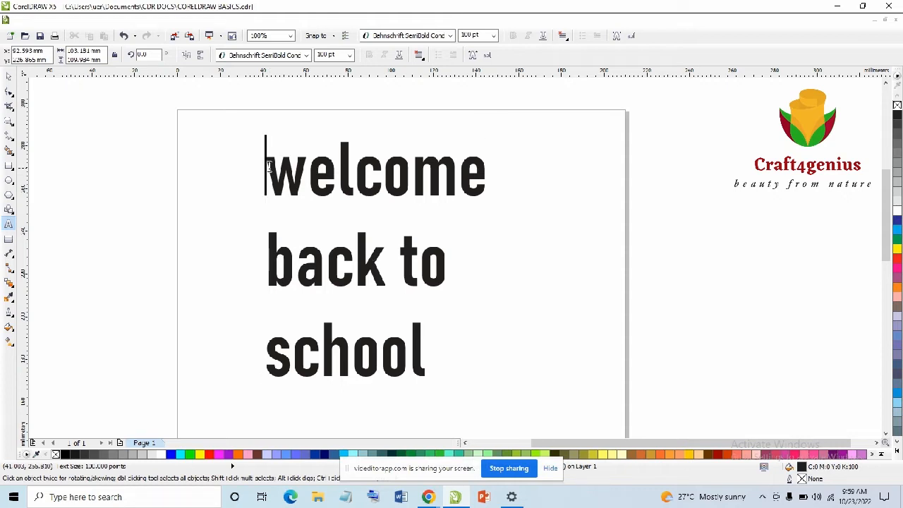
{"action": "key", "text": "ctrl+a"}
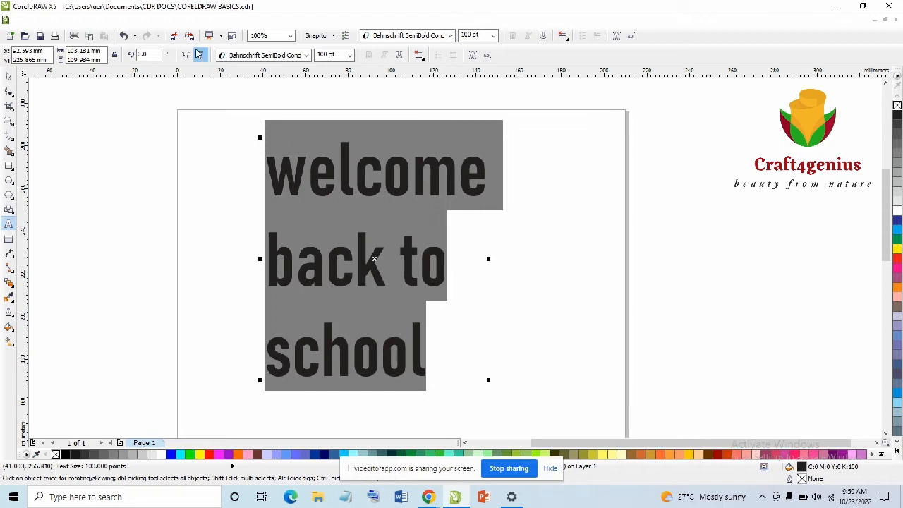
{"action": "left_click", "coordinate": [235, 22]}
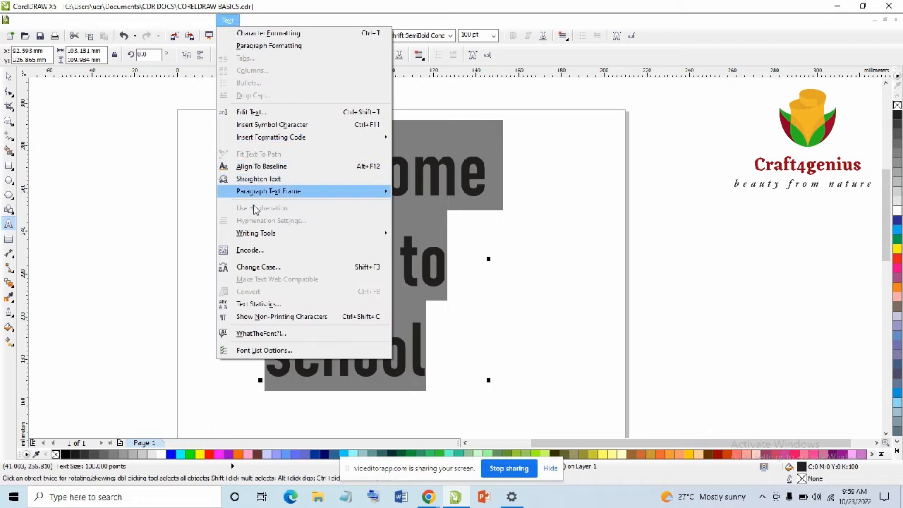
{"action": "left_click", "coordinate": [259, 266]}
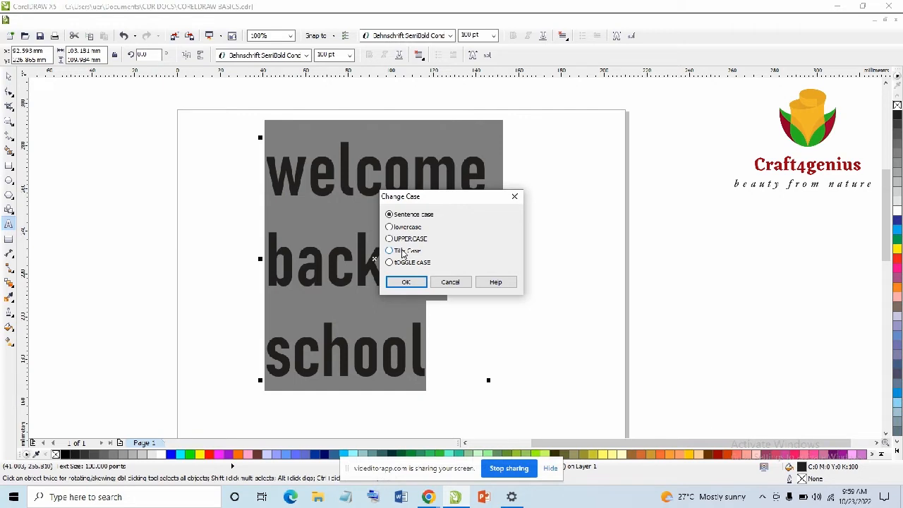
{"action": "left_click", "coordinate": [408, 281]}
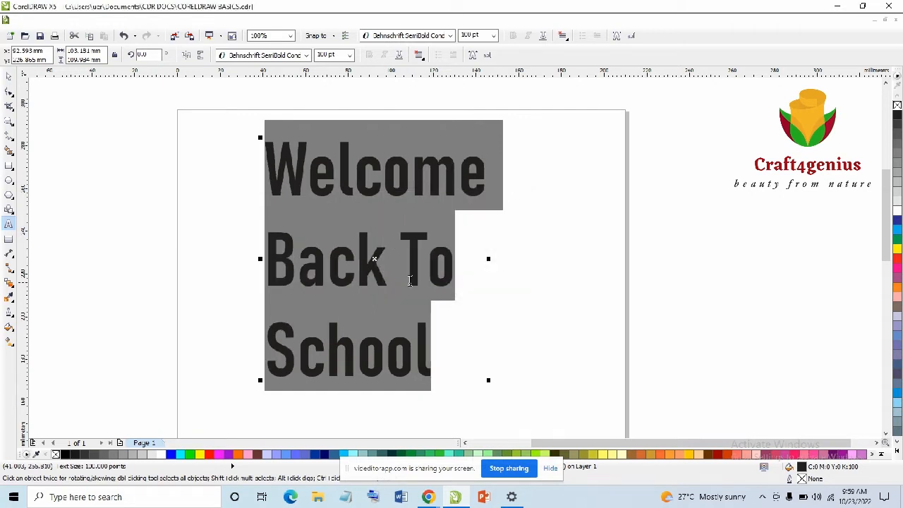
{"action": "left_click", "coordinate": [8, 76]}
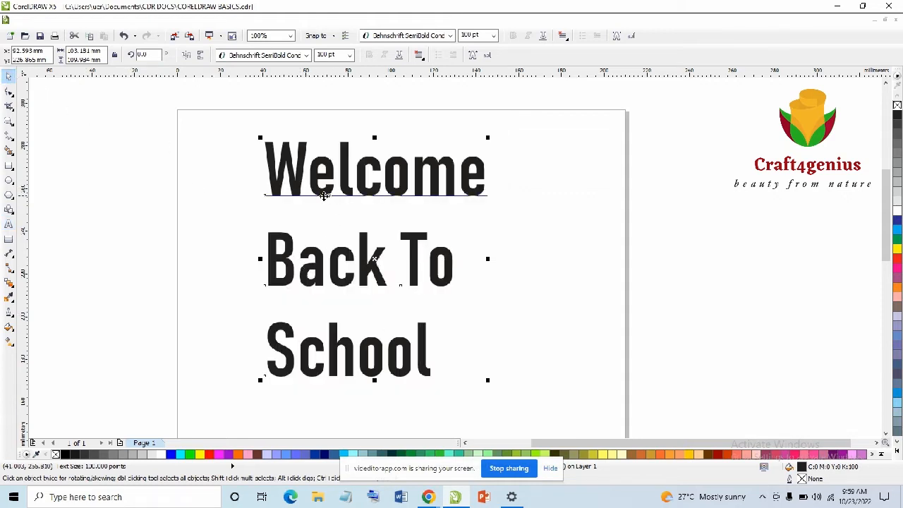
{"action": "scroll", "coordinate": [321, 197], "scroll_direction": "down", "scroll_amount": 2}
{"action": "scroll", "coordinate": [357, 233], "scroll_direction": "down", "scroll_amount": 1}
{"action": "scroll", "coordinate": [352, 237], "scroll_direction": "up", "scroll_amount": 1}
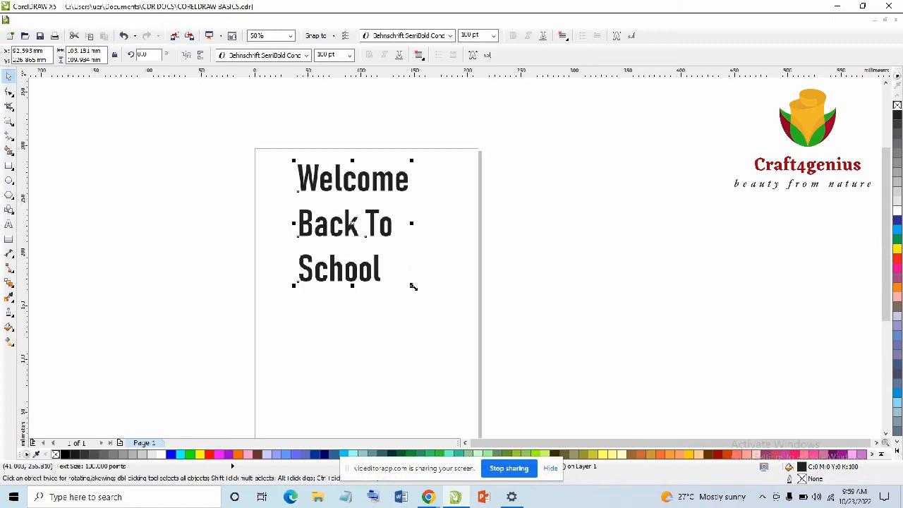
Scale the text block up proportionally to about 136 pt and move it to about X 102 mm, Y 172 mm on the page
{"action": "left_click_drag", "start_coordinate": [413, 287], "coordinate": [453, 322]}
{"action": "scroll", "coordinate": [385, 241], "scroll_direction": "down", "scroll_amount": 1}
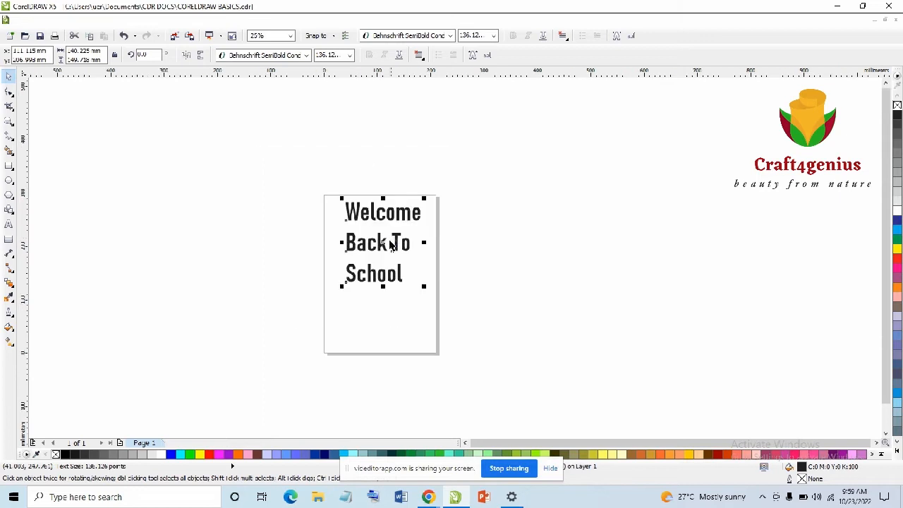
{"action": "scroll", "coordinate": [381, 247], "scroll_direction": "up", "scroll_amount": 1}
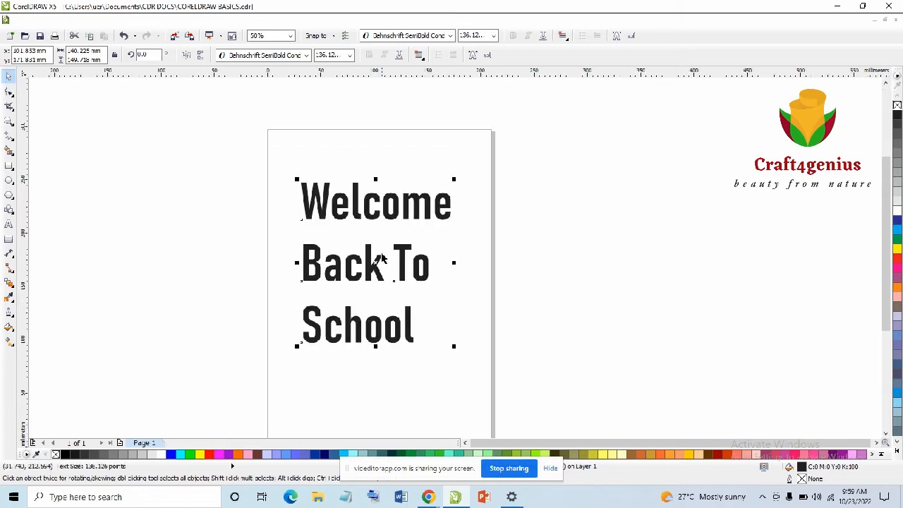
Switch the A4 page orientation to landscape
{"action": "left_click", "coordinate": [384, 150]}
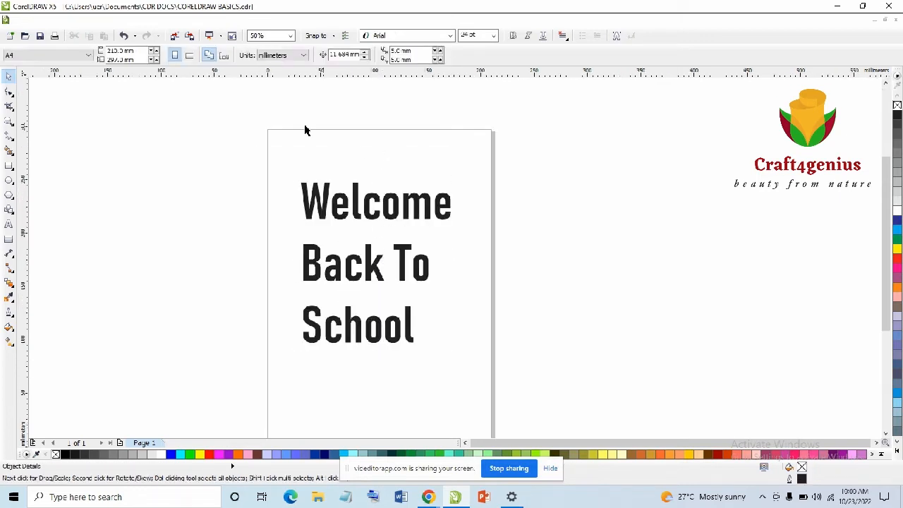
{"action": "left_click", "coordinate": [190, 58]}
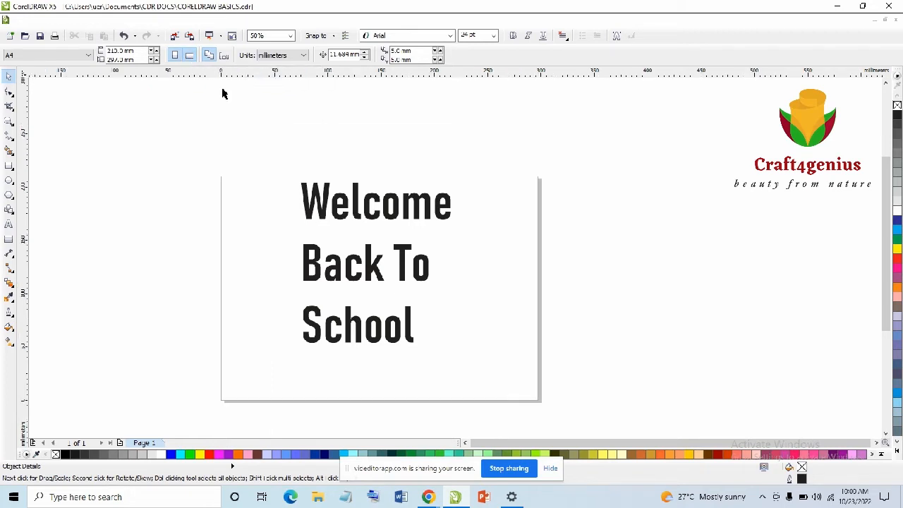
Enlarge the text proportionally to about 167 pt and position it within the landscape page at about X 155 mm, Y 104 mm
{"action": "left_click", "coordinate": [339, 208]}
{"action": "scroll", "coordinate": [340, 208], "scroll_direction": "down", "scroll_amount": 1}
{"action": "left_click_drag", "start_coordinate": [400, 278], "coordinate": [418, 297]}
{"action": "scroll", "coordinate": [358, 212], "scroll_direction": "up", "scroll_amount": 1}
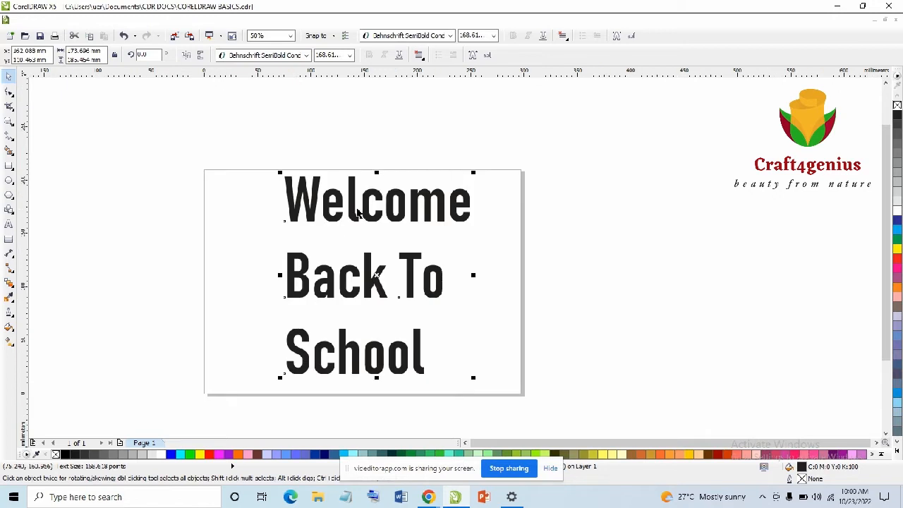
{"action": "left_click_drag", "start_coordinate": [365, 210], "coordinate": [358, 220]}
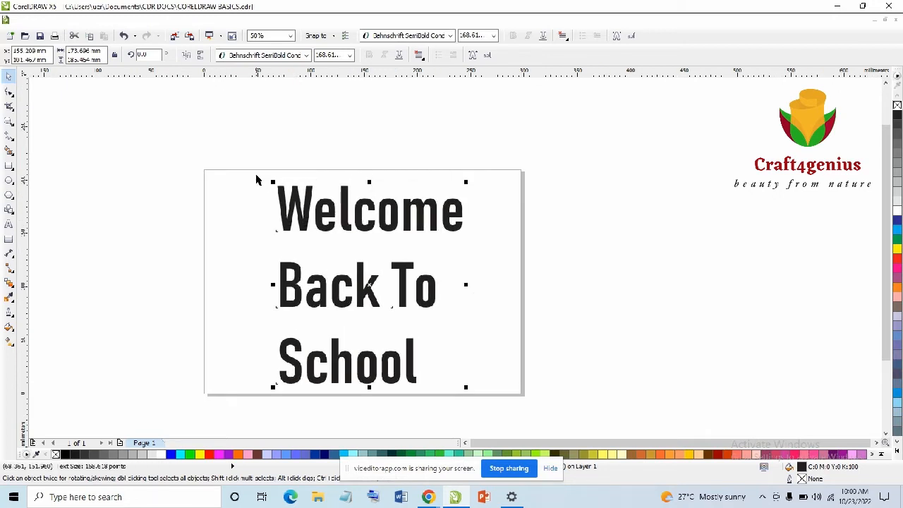
{"action": "left_click_drag", "start_coordinate": [271, 181], "coordinate": [269, 179]}
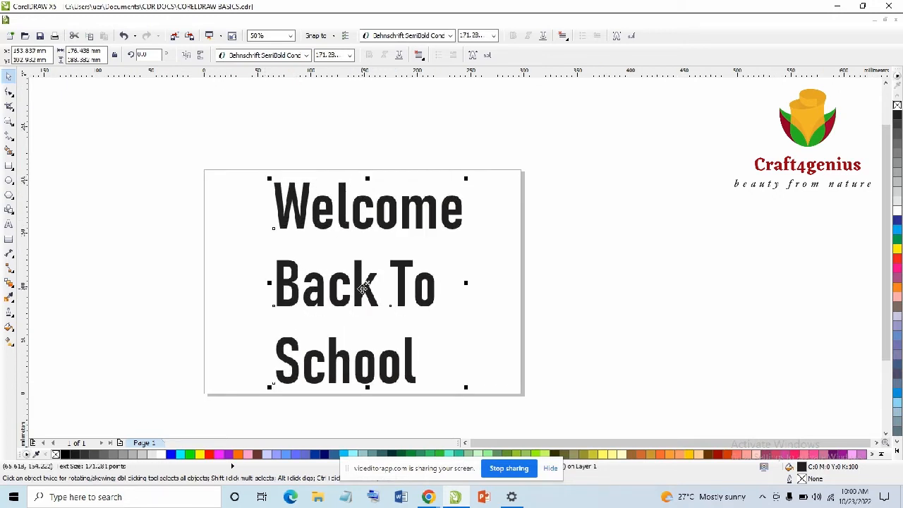
{"action": "left_click_drag", "start_coordinate": [465, 178], "coordinate": [460, 183]}
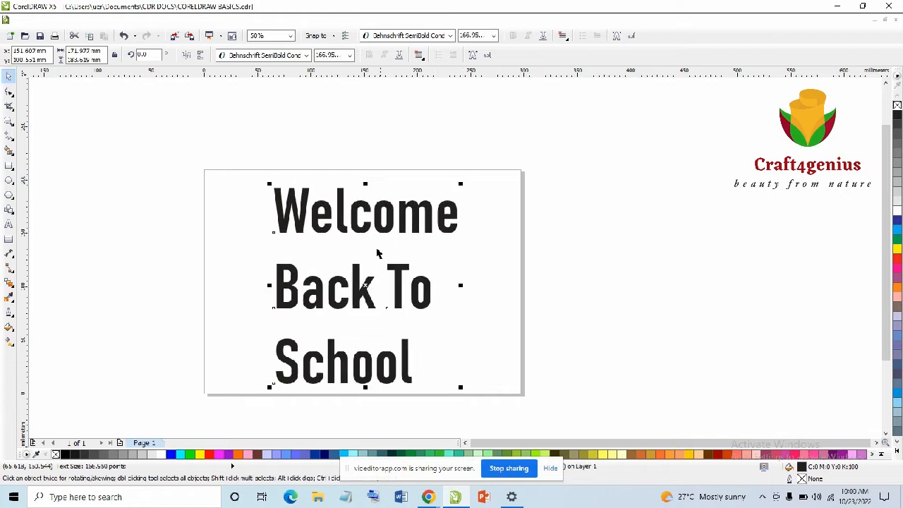
{"action": "left_click_drag", "start_coordinate": [360, 277], "coordinate": [364, 274]}
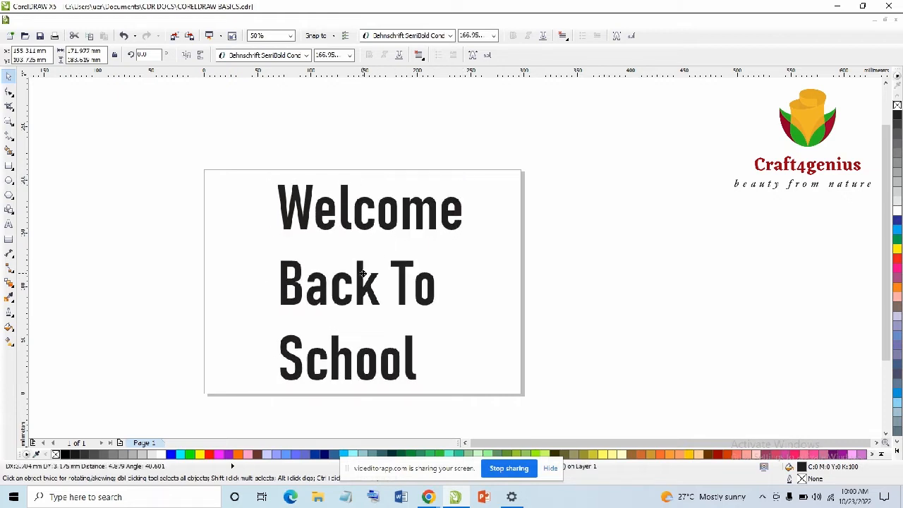
Centre-align the three lines of text and fill them with red (M 100, Y 100)
{"action": "left_click", "coordinate": [420, 56]}
{"action": "left_click", "coordinate": [441, 94]}
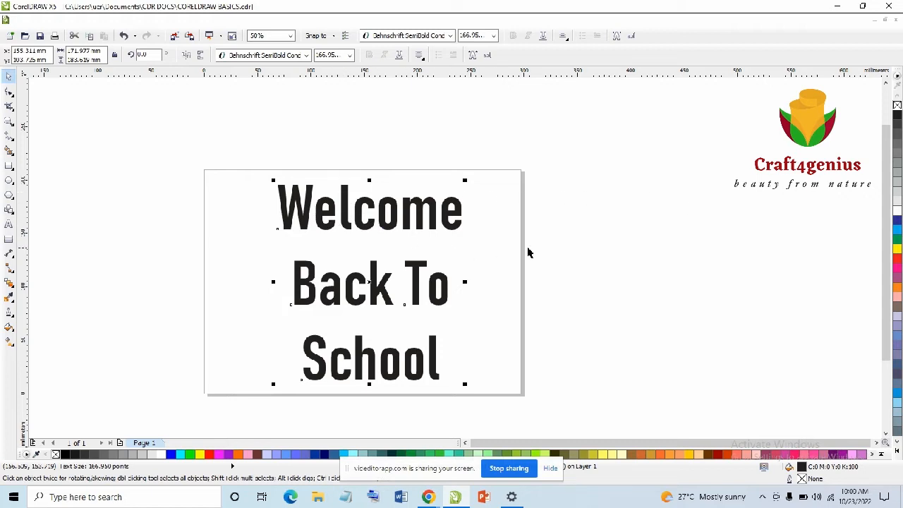
{"action": "left_click", "coordinate": [897, 240]}
{"action": "left_click", "coordinate": [898, 250]}
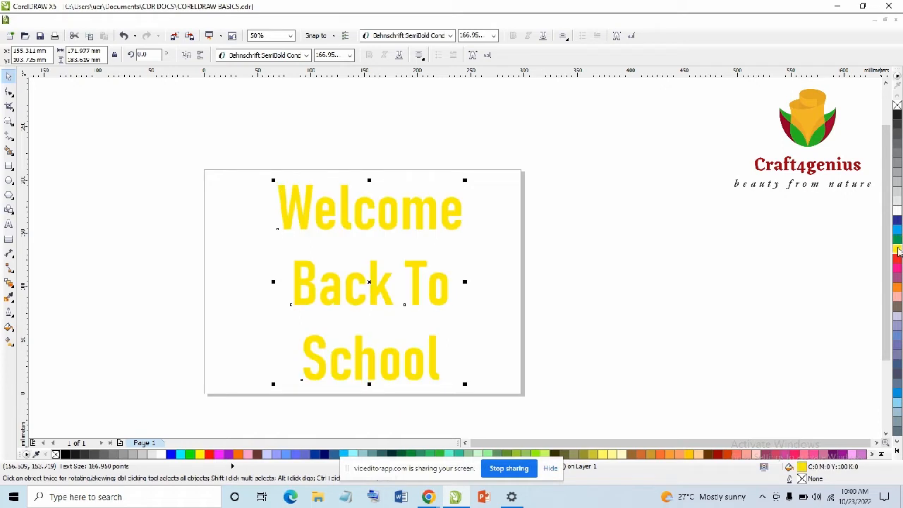
{"action": "left_click", "coordinate": [898, 258]}
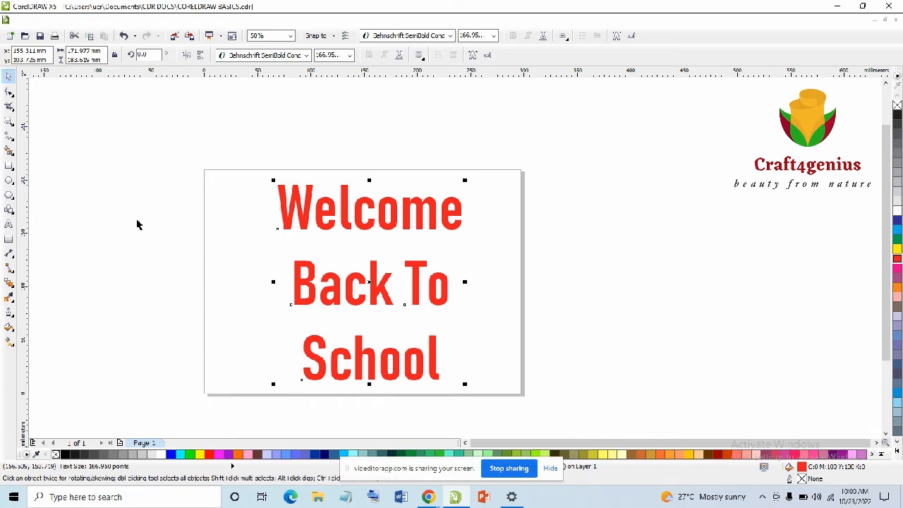
{"action": "left_click", "coordinate": [216, 202]}
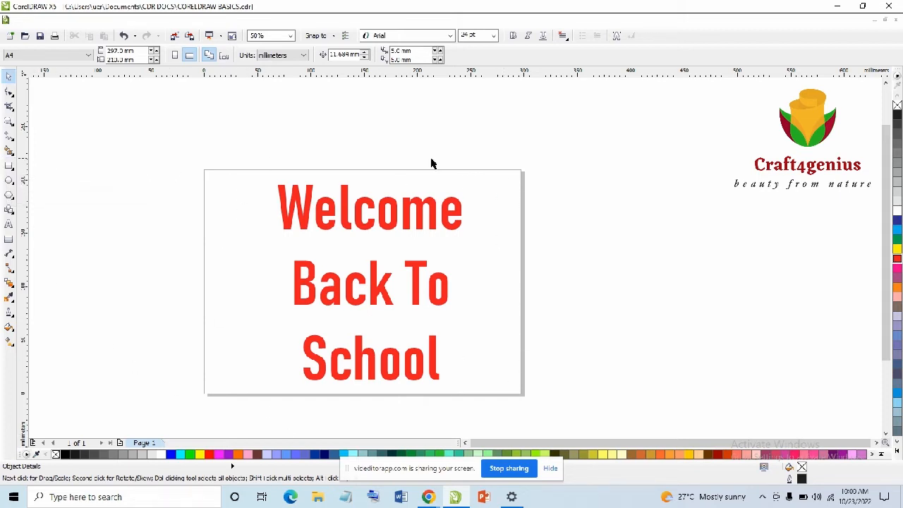
Create a page-sized 297 x 210 mm rectangle behind the text and move the text partly off the page's right edge
{"action": "double_click", "coordinate": [10, 166]}
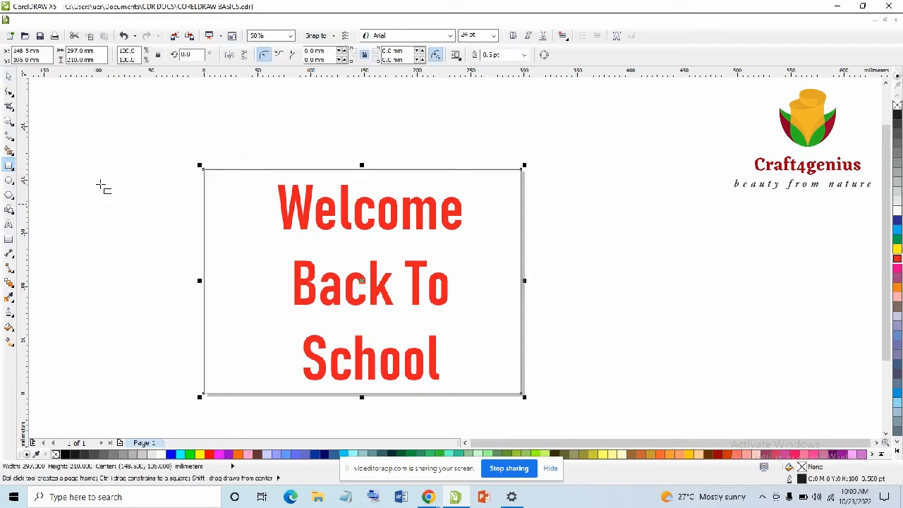
{"action": "left_click", "coordinate": [9, 75]}
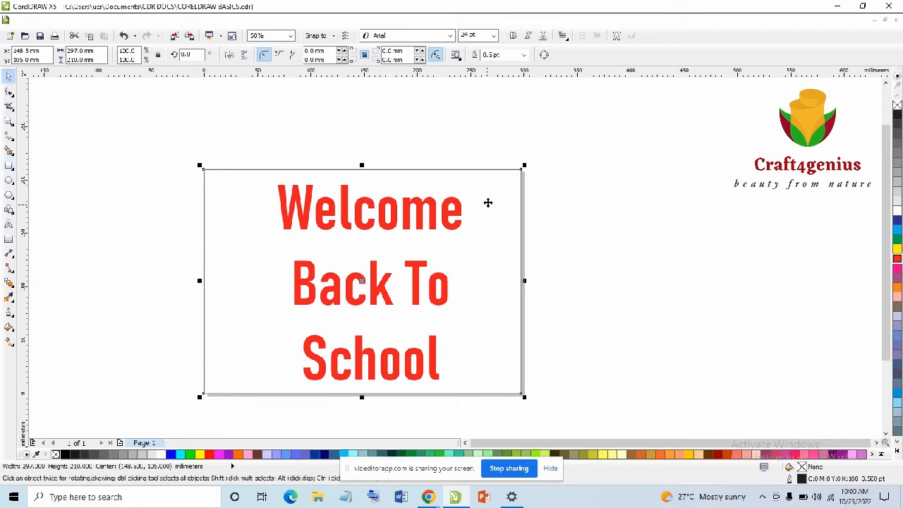
{"action": "left_click", "coordinate": [458, 220]}
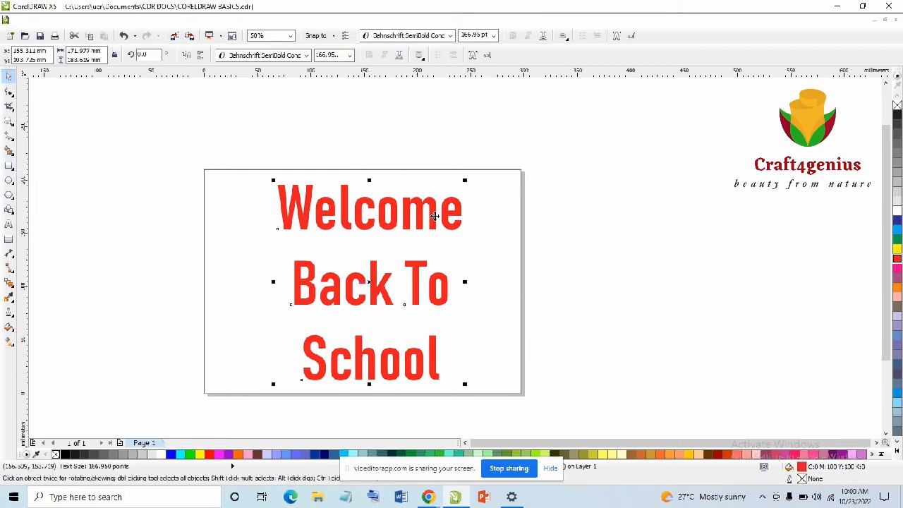
{"action": "left_click_drag", "start_coordinate": [433, 209], "coordinate": [562, 210]}
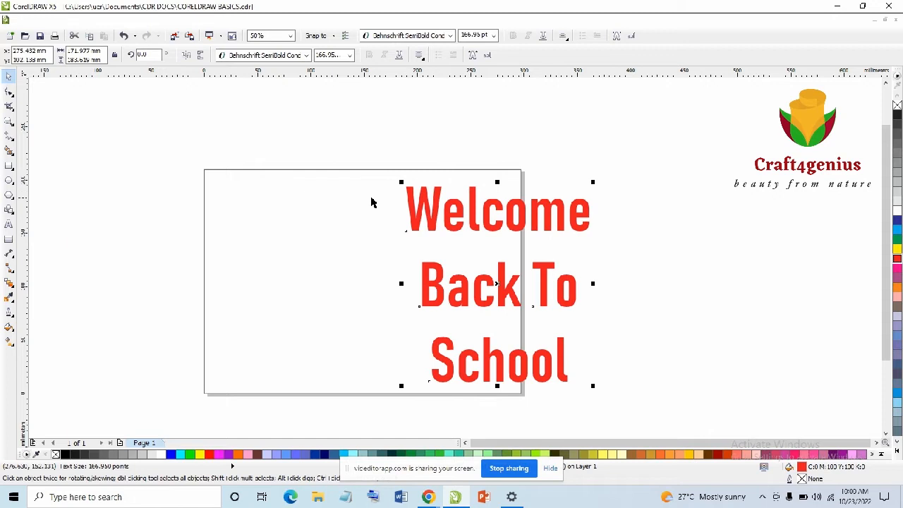
Fill the page rectangle with Ice Blue (C 40) and move the text back to about X 150 mm, Y 102 mm
{"action": "left_click", "coordinate": [327, 195]}
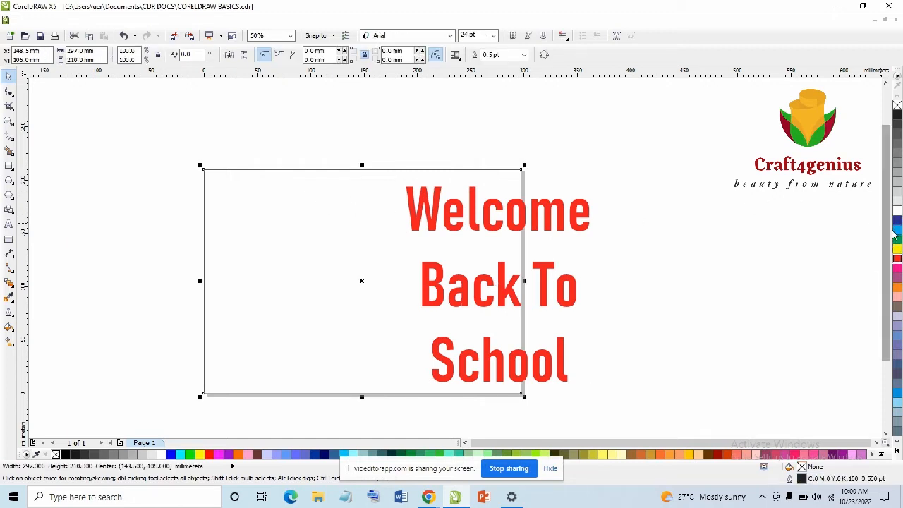
{"action": "left_click", "coordinate": [898, 229]}
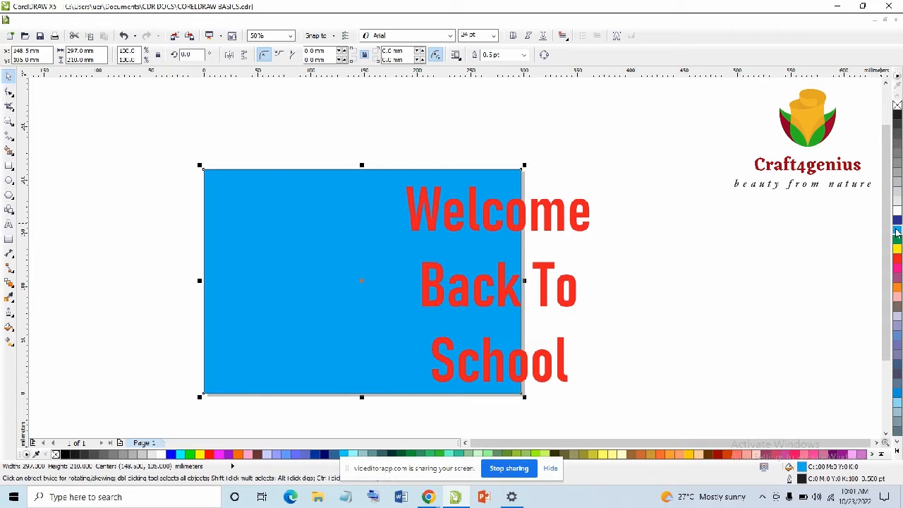
{"action": "left_click", "coordinate": [897, 321]}
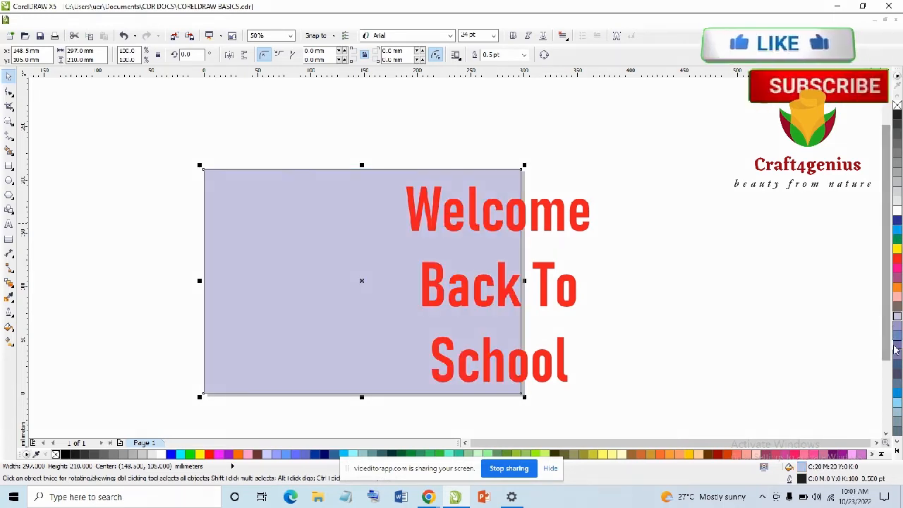
{"action": "left_click", "coordinate": [898, 402]}
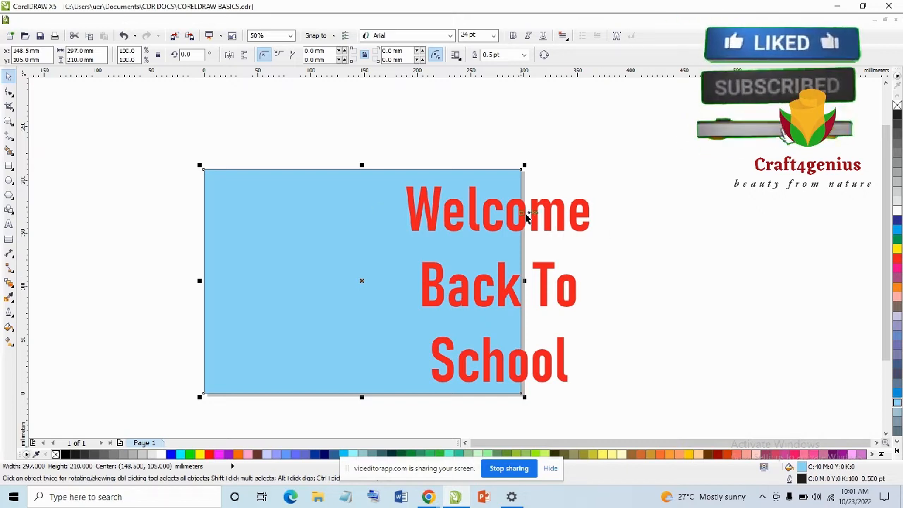
{"action": "left_click_drag", "start_coordinate": [452, 241], "coordinate": [399, 218]}
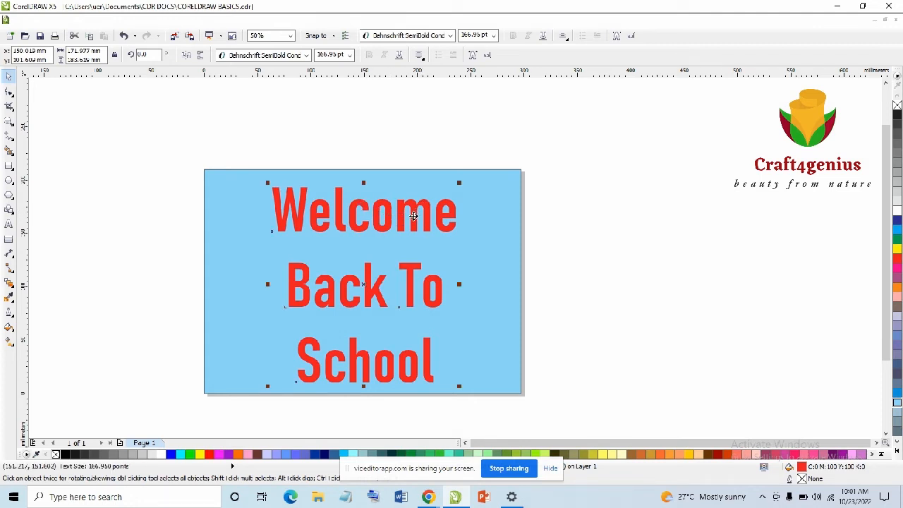
Examine the background rectangle's colour values in the Uniform Fill dialog, keeping the current fill
{"action": "left_click", "coordinate": [489, 204]}
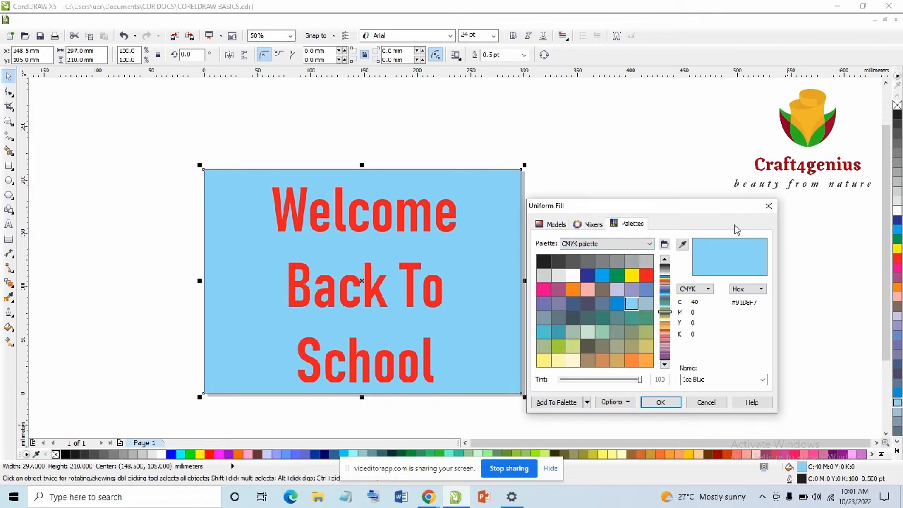
{"action": "left_click", "coordinate": [675, 400]}
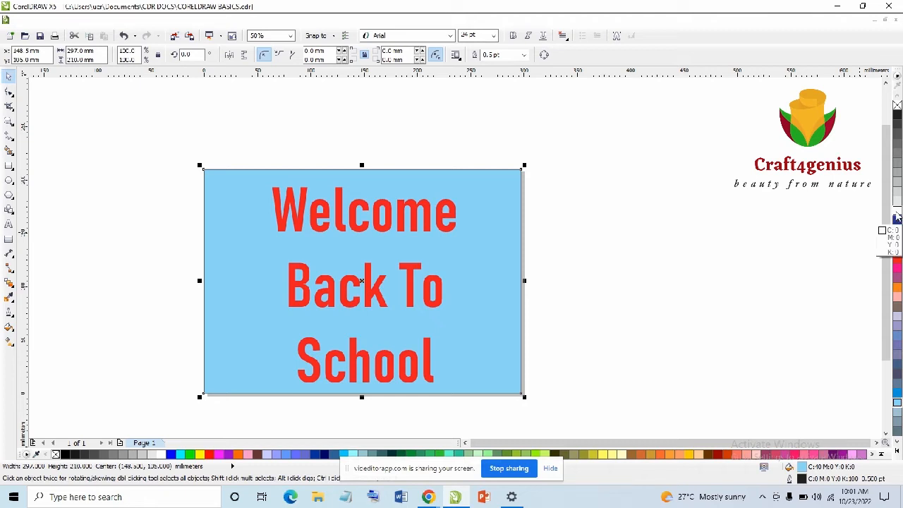
{"action": "double_click", "coordinate": [897, 215]}
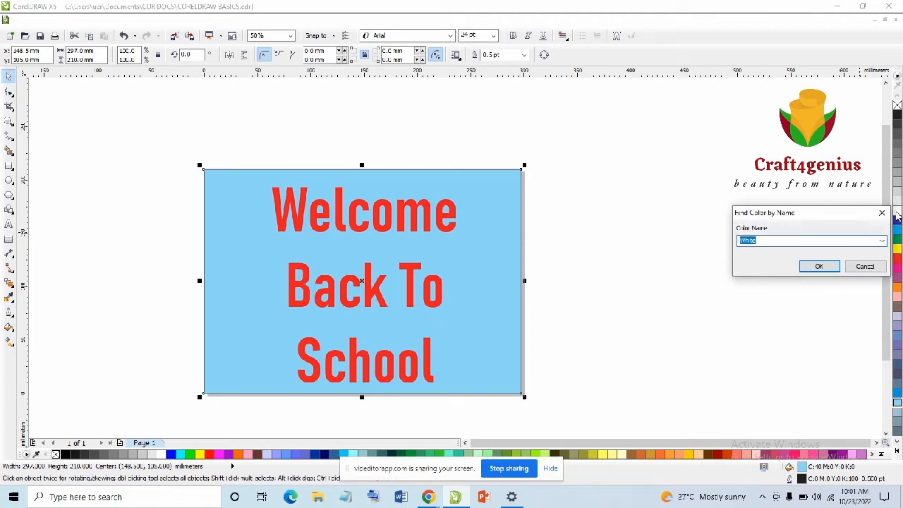
{"action": "left_click", "coordinate": [881, 212]}
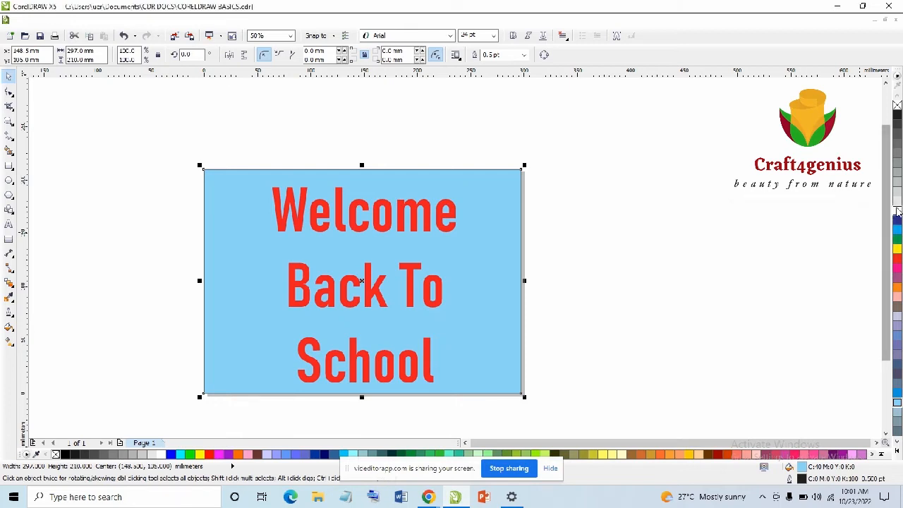
Lighten the background rectangle's blue by repeatedly mixing in small amounts of white until it is a very pale C 3 tint
{"action": "left_click", "coordinate": [899, 212], "text": "ctrl"}
{"action": "left_click", "coordinate": [899, 213], "text": "ctrl"}
{"action": "left_click", "coordinate": [899, 213], "text": "ctrl"}
{"action": "left_click", "coordinate": [899, 212], "text": "ctrl"}
{"action": "left_click", "coordinate": [899, 213], "text": "ctrl"}
{"action": "left_click", "coordinate": [899, 213], "text": "ctrl"}
{"action": "left_click", "coordinate": [899, 213], "text": "ctrl"}
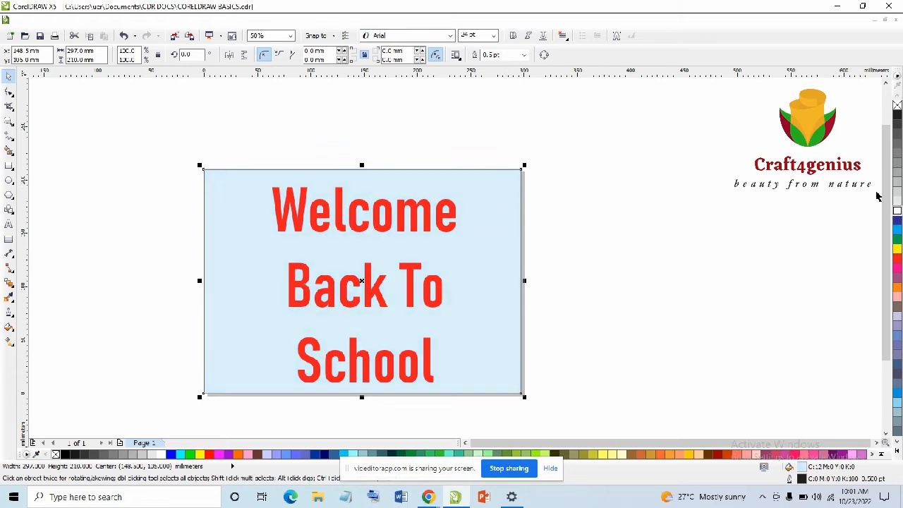
{"action": "left_click", "coordinate": [899, 213], "text": "ctrl"}
{"action": "left_click", "coordinate": [899, 213], "text": "ctrl"}
{"action": "left_click", "coordinate": [899, 213], "text": "ctrl"}
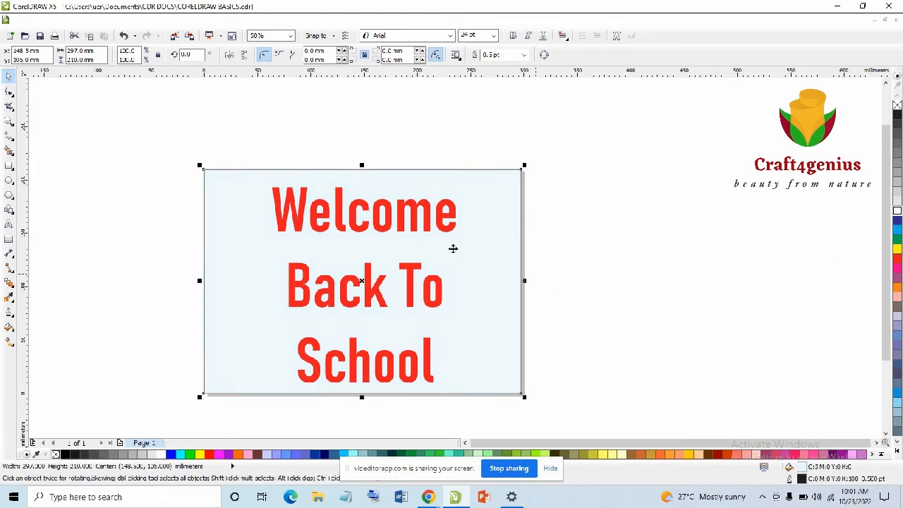
{"action": "left_click", "coordinate": [84, 110]}
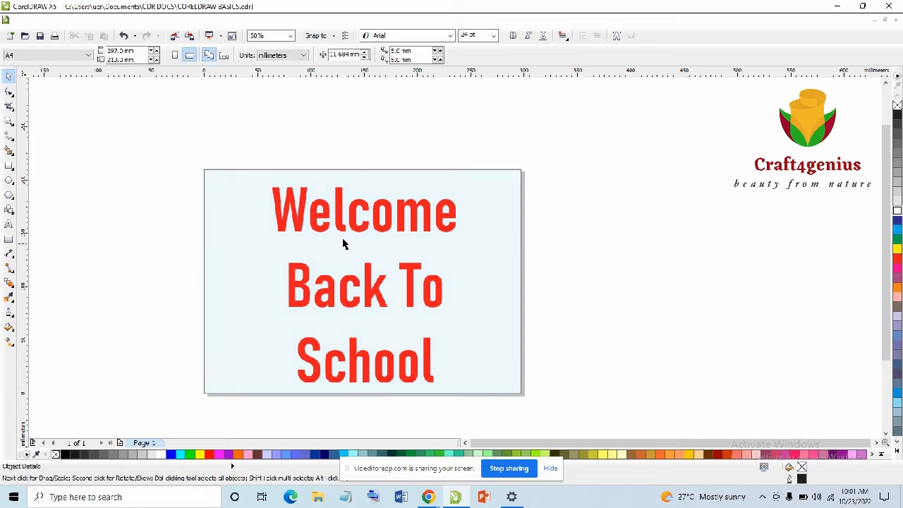
Recolour the "Welcome Back To School" text dark blue (C 100, M 100)
{"action": "left_click", "coordinate": [342, 227]}
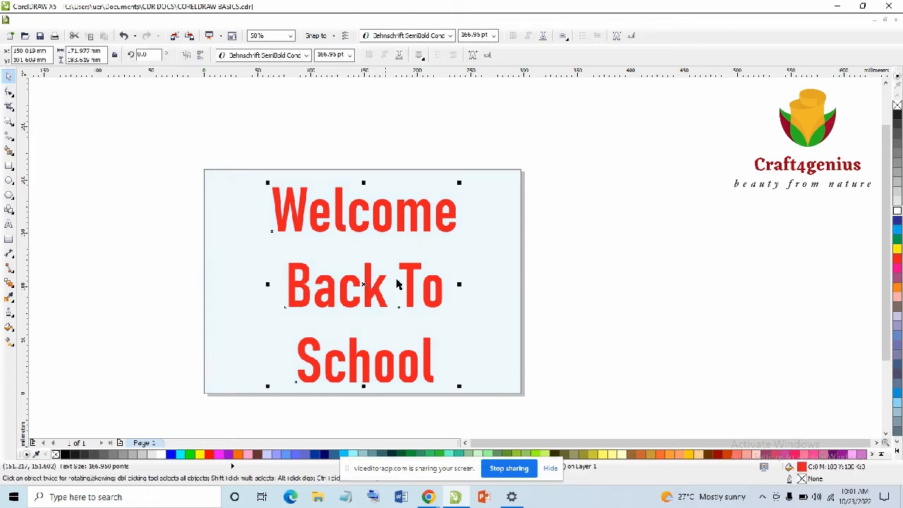
{"action": "left_click", "coordinate": [898, 220]}
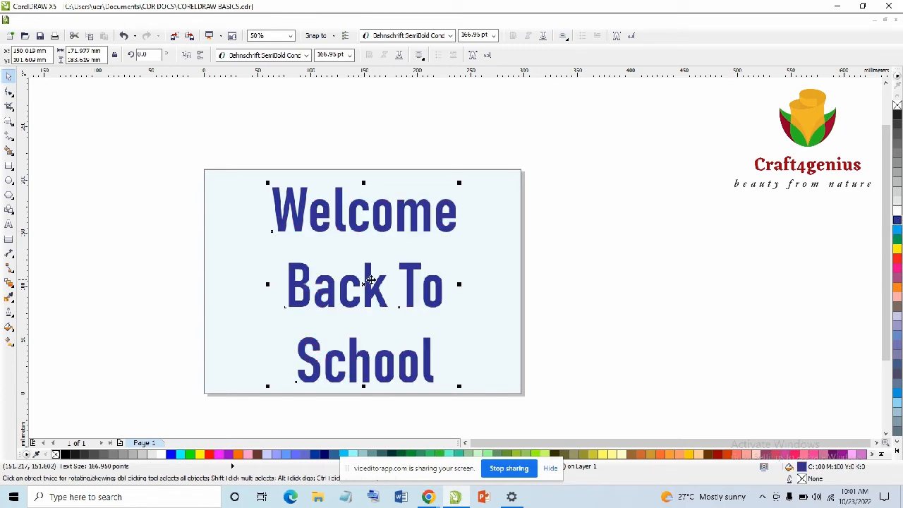
Try dark blue and red fills on the background rectangle, and settle on yellow (Y 100)
{"action": "left_click", "coordinate": [480, 236]}
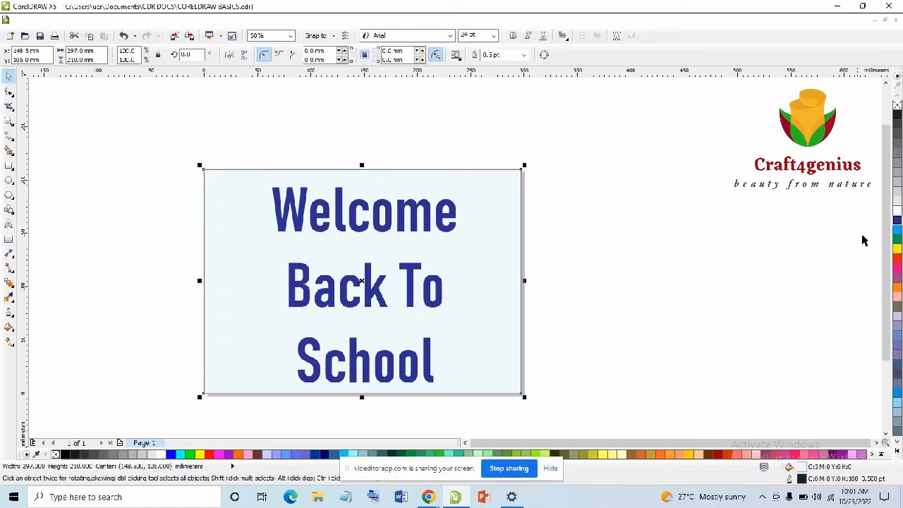
{"action": "left_click", "coordinate": [897, 221]}
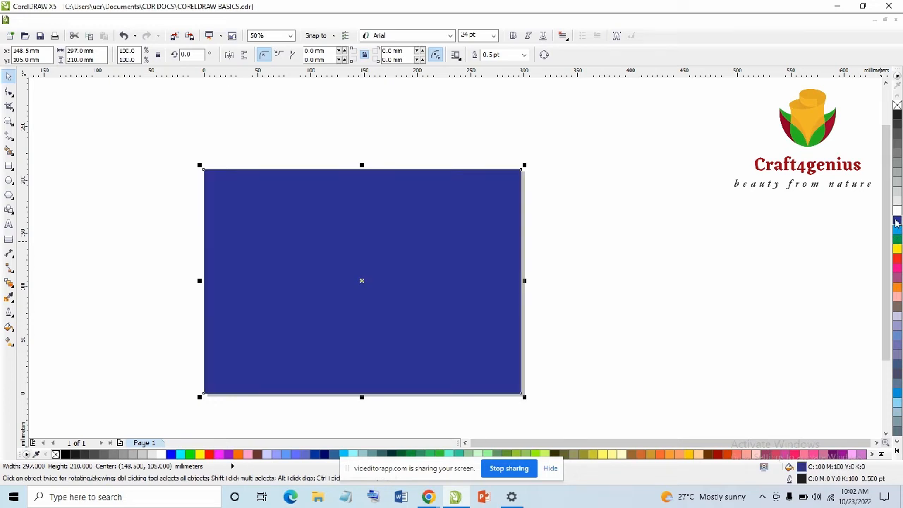
{"action": "left_click", "coordinate": [898, 262]}
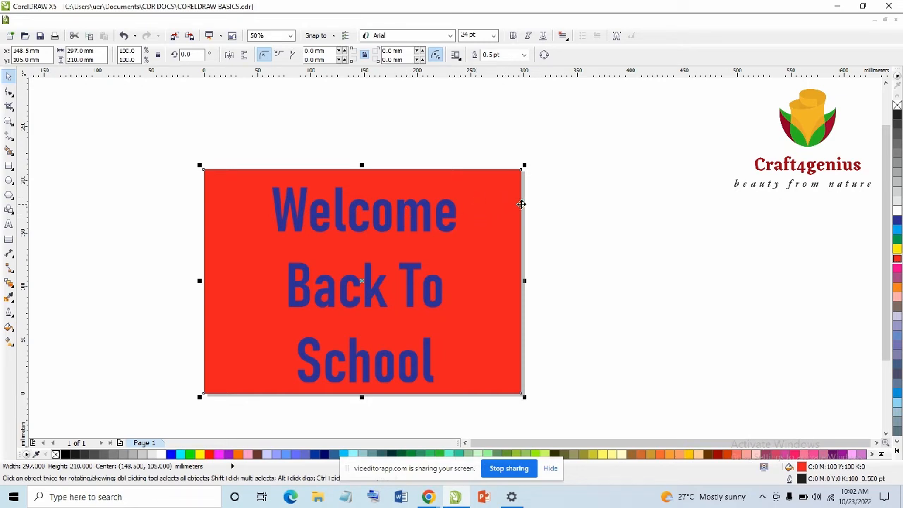
{"action": "left_click", "coordinate": [897, 250]}
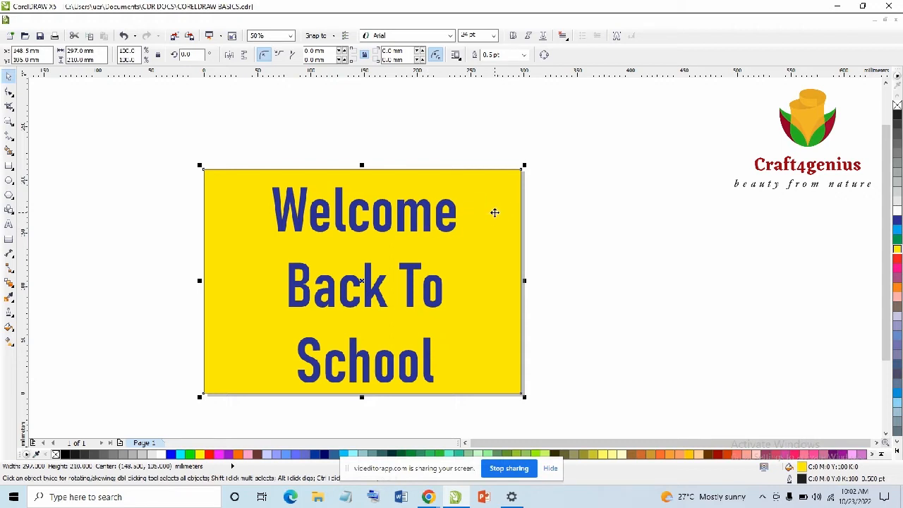
Recolour the "Welcome Back To School" text yellow (Y 100) and the background rectangle dark blue (C 100, M 100)
{"action": "left_click", "coordinate": [443, 218]}
{"action": "key", "text": "Delete"}
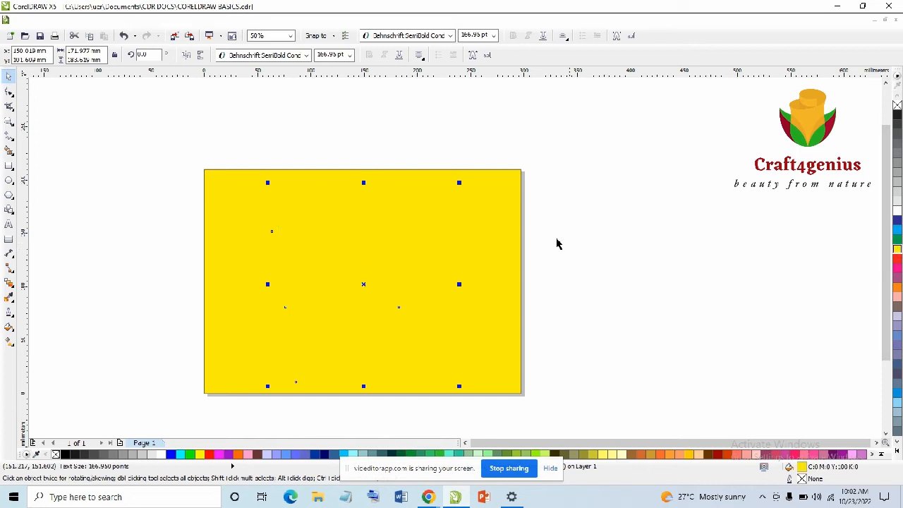
{"action": "left_click", "coordinate": [510, 205]}
{"action": "left_click", "coordinate": [897, 220]}
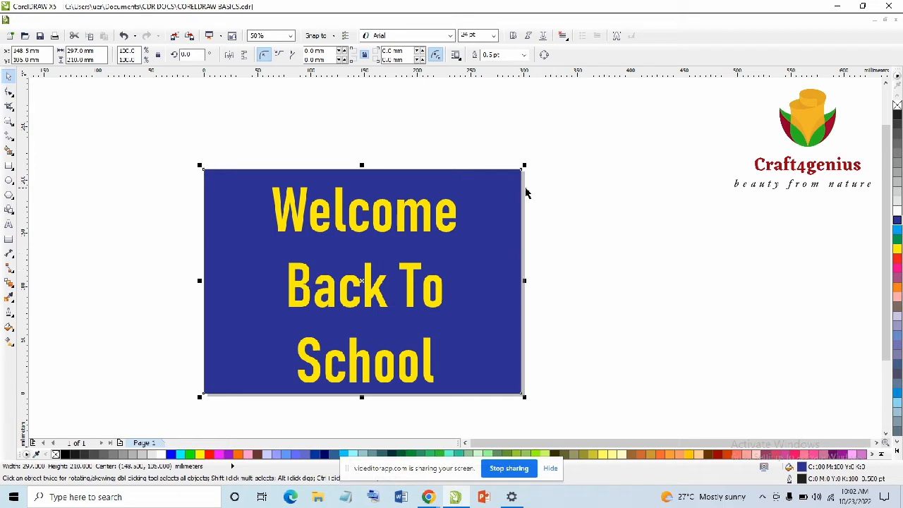
Fill the background rectangle with white and the "Welcome Back To School" text with dark blue (C 100, M 100)
{"action": "left_click", "coordinate": [897, 210]}
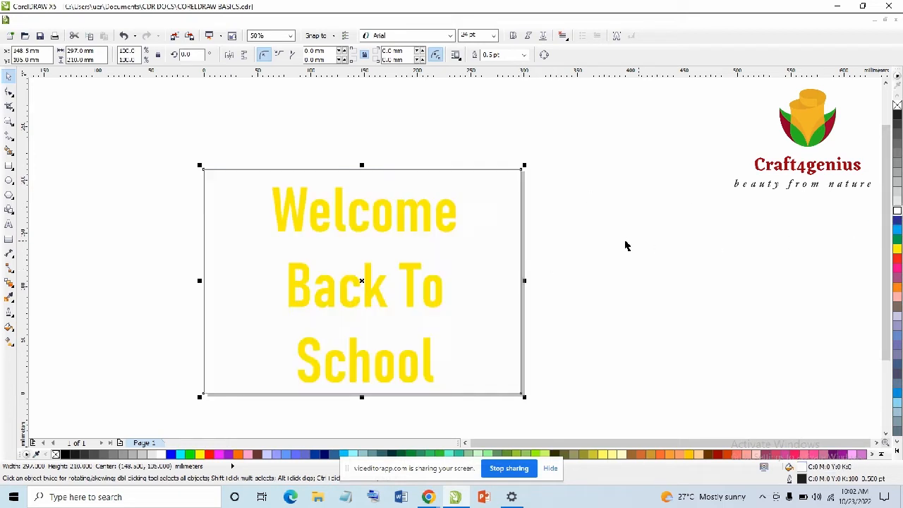
{"action": "left_click", "coordinate": [449, 222]}
{"action": "left_click", "coordinate": [897, 220]}
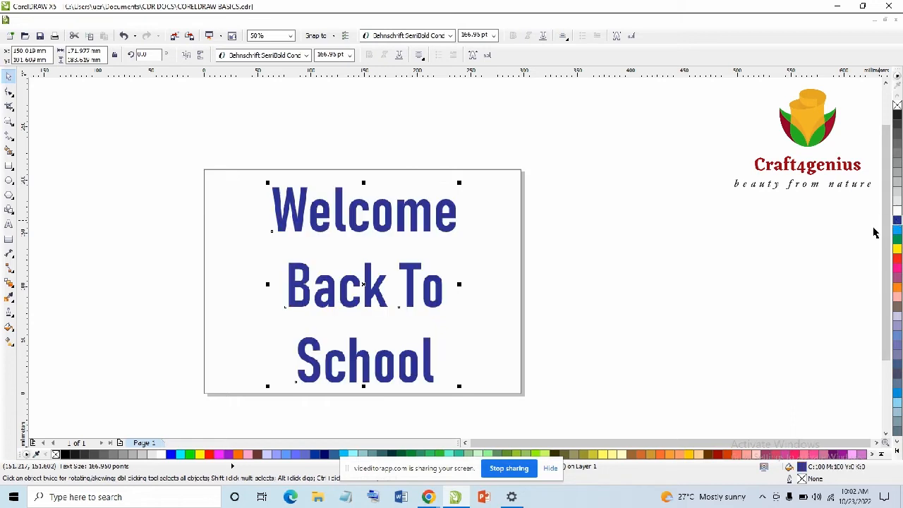
{"action": "left_click", "coordinate": [665, 237]}
{"action": "scroll", "coordinate": [373, 218], "scroll_direction": "down", "scroll_amount": 1}
{"action": "scroll", "coordinate": [340, 226], "scroll_direction": "up", "scroll_amount": 1}
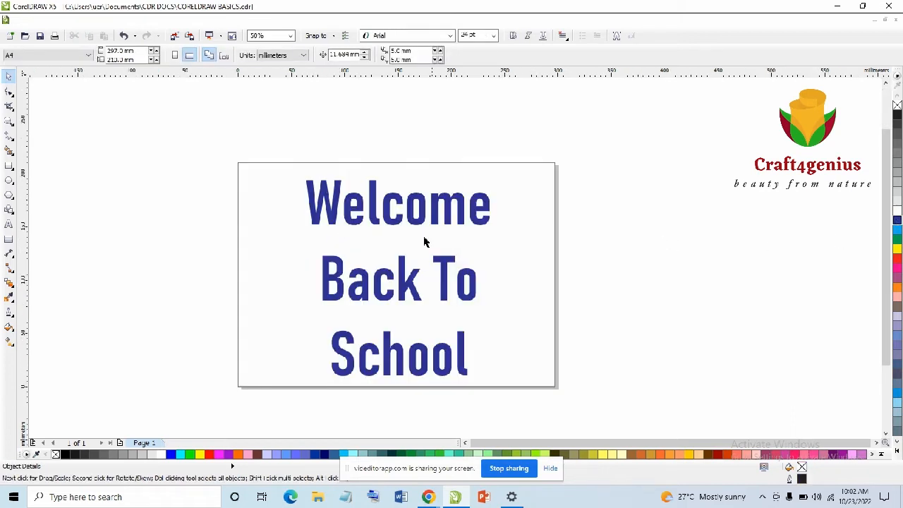
Start printing the current document to Microsoft Print to PDF with the page matched to landscape orientation
{"action": "left_click", "coordinate": [407, 292]}
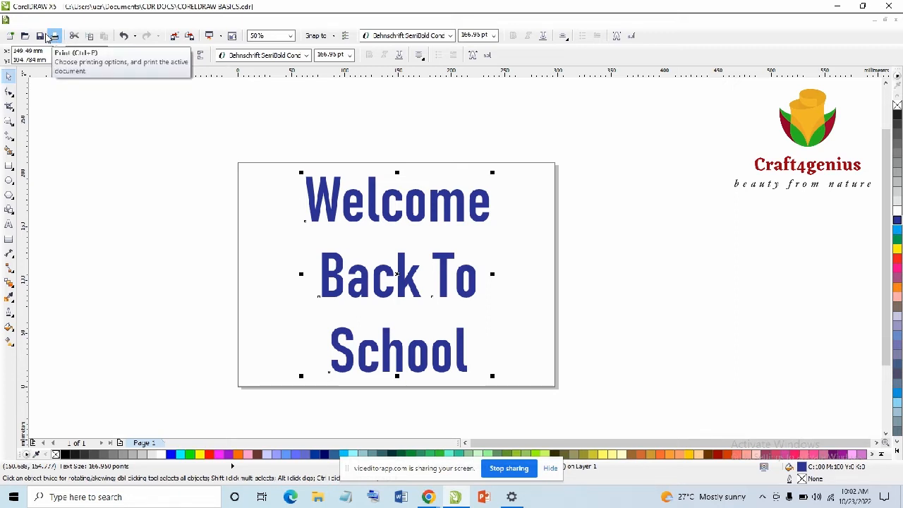
{"action": "left_click", "coordinate": [24, 20]}
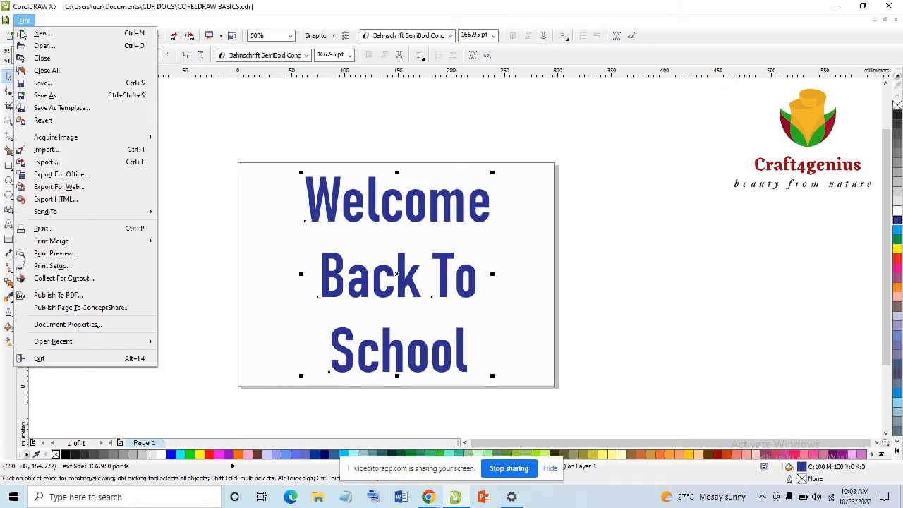
{"action": "left_click", "coordinate": [42, 228]}
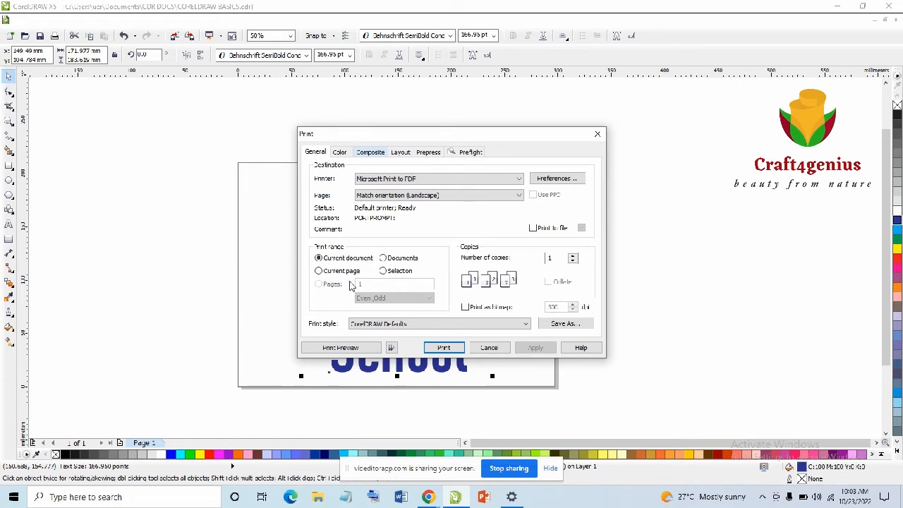
{"action": "left_click", "coordinate": [456, 349]}
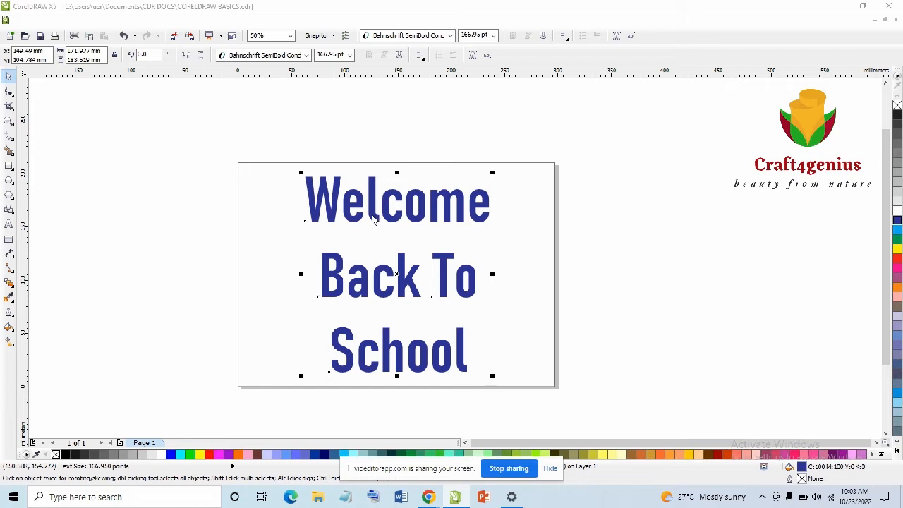
Reopen the print settings for the document and close them without printing
{"action": "key", "text": "ctrl+p"}
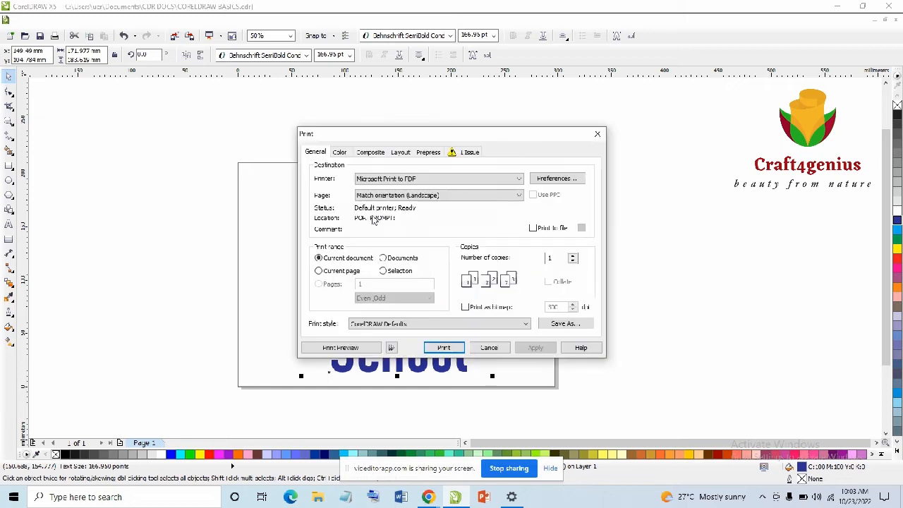
{"action": "left_click", "coordinate": [598, 133]}
{"action": "left_click", "coordinate": [417, 219]}
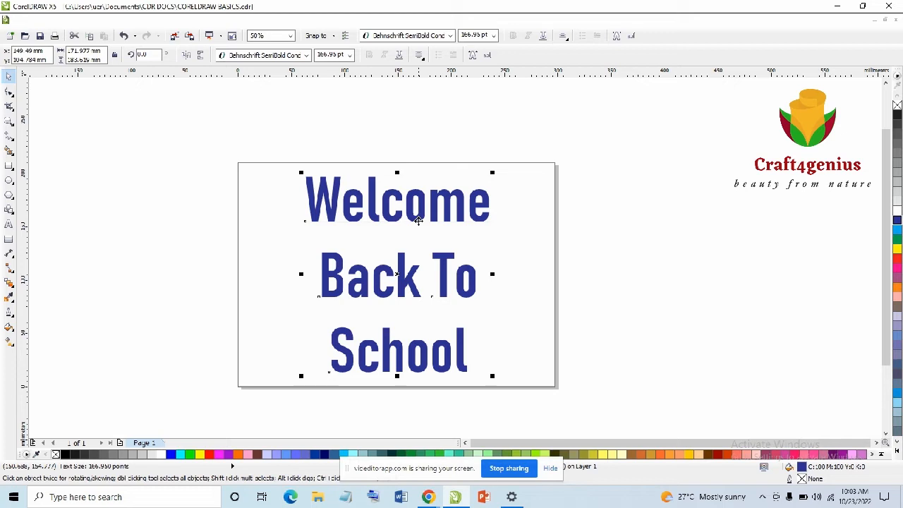
Break the text apart into lines, move "Back To" and "School" beyond the page's right edge, and shift "Welcome" lower on the page
{"action": "left_click", "coordinate": [418, 221]}
{"action": "left_click_drag", "start_coordinate": [413, 285], "coordinate": [767, 170]}
{"action": "left_click_drag", "start_coordinate": [465, 348], "coordinate": [796, 249]}
{"action": "left_click_drag", "start_coordinate": [436, 205], "coordinate": [420, 247]}
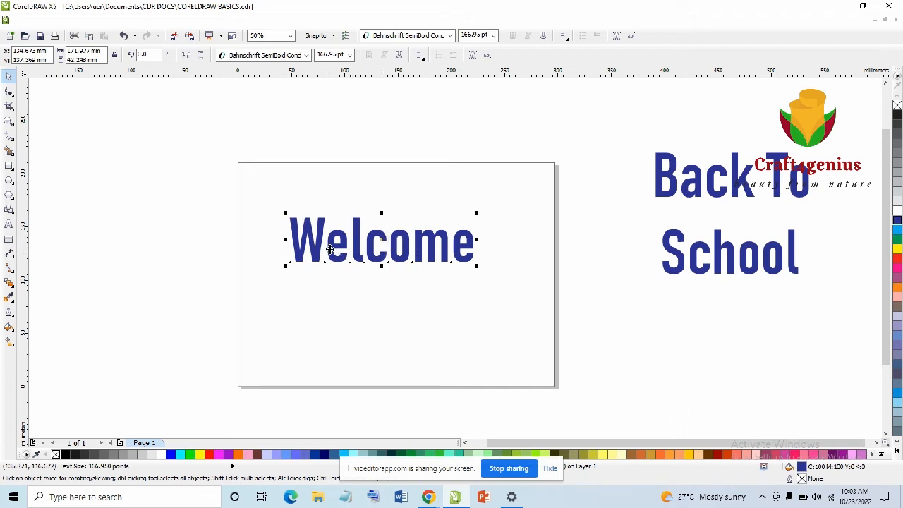
Shorten the "Welcome" text on the page to the single letter "W"
{"action": "double_click", "coordinate": [468, 247]}
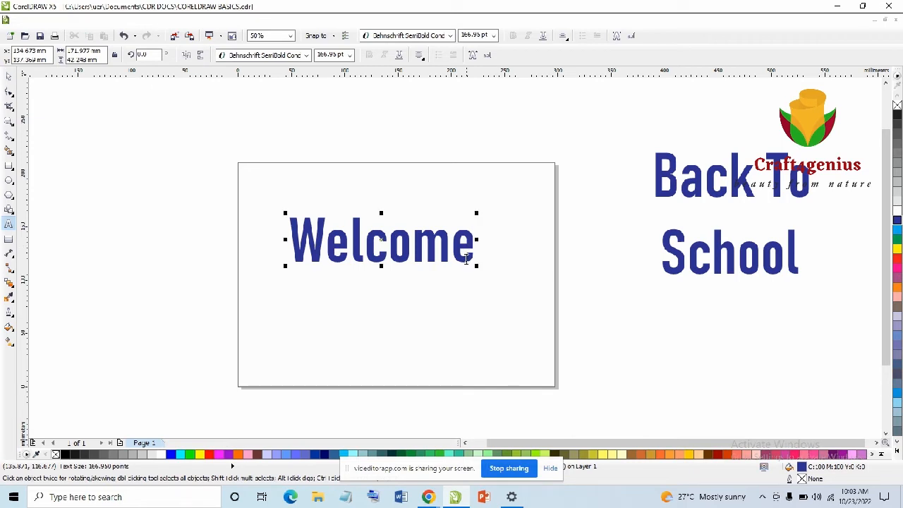
{"action": "key", "text": "BackSpace"}
{"action": "key", "text": "BackSpace"}
{"action": "key", "text": "BackSpace"}
{"action": "key", "text": "BackSpace"}
{"action": "key", "text": "BackSpace"}
{"action": "key", "text": "BackSpace"}
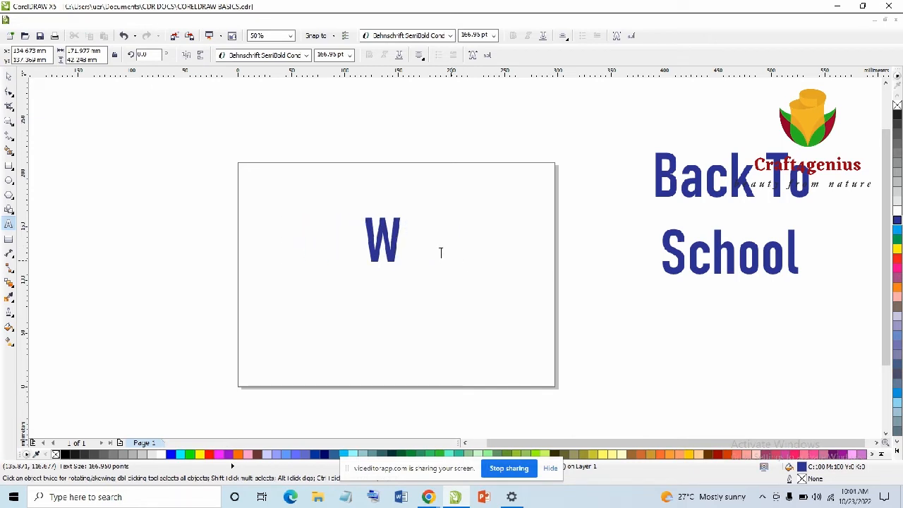
{"action": "left_click", "coordinate": [7, 76]}
{"action": "left_click", "coordinate": [317, 144]}
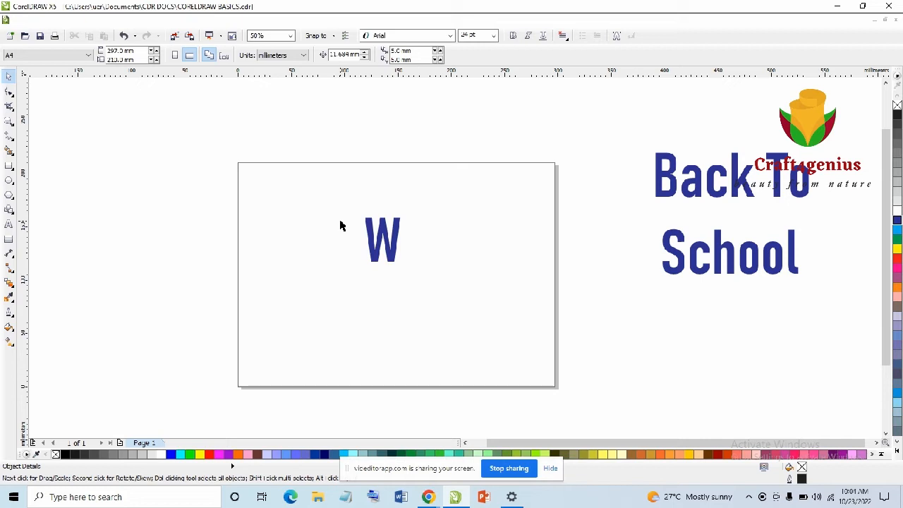
Draw a circle about 130 mm in diameter across the page's left edge with the Ellipse tool
{"action": "left_click", "coordinate": [9, 195]}
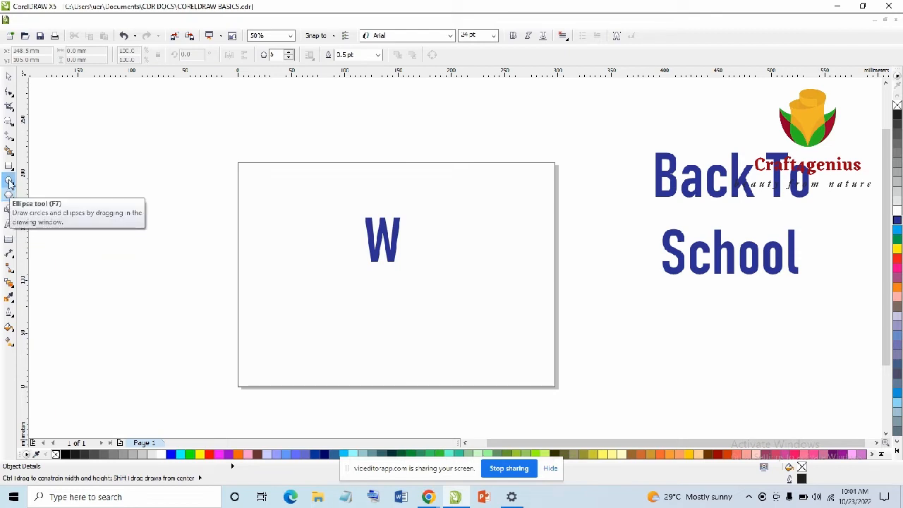
{"action": "left_click", "coordinate": [10, 182]}
{"action": "left_click_drag", "start_coordinate": [157, 183], "coordinate": [297, 325]}
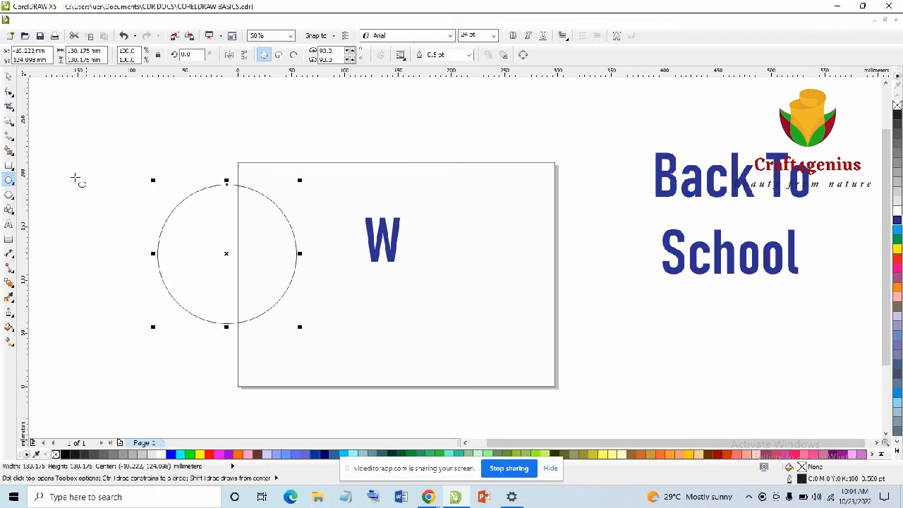
{"action": "left_click", "coordinate": [9, 76]}
{"action": "left_click", "coordinate": [178, 122]}
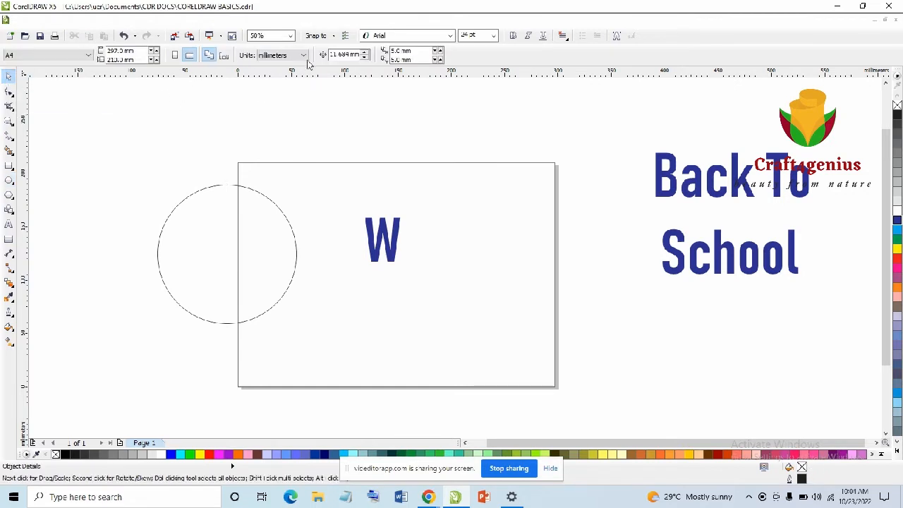
Switch the document units to inches and set the circle's width and height to 12 inches
{"action": "left_click", "coordinate": [303, 56]}
{"action": "left_click", "coordinate": [284, 66]}
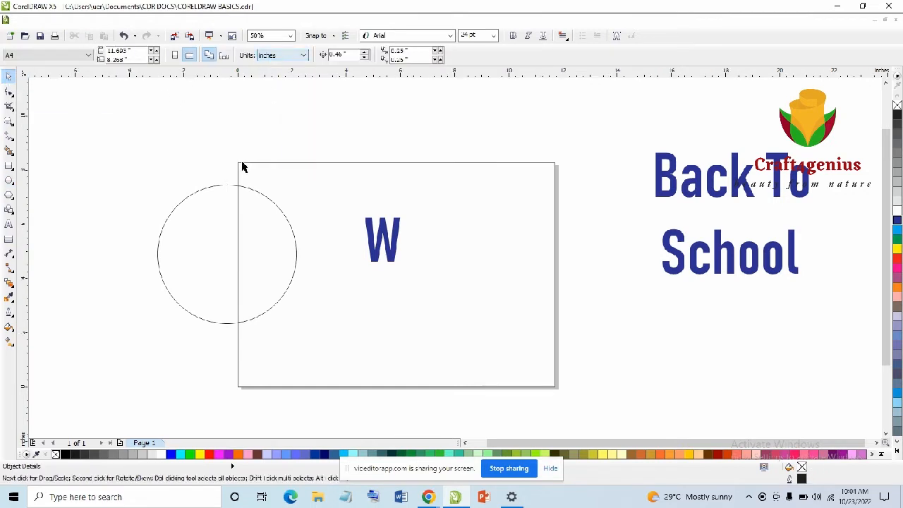
{"action": "left_click", "coordinate": [203, 224]}
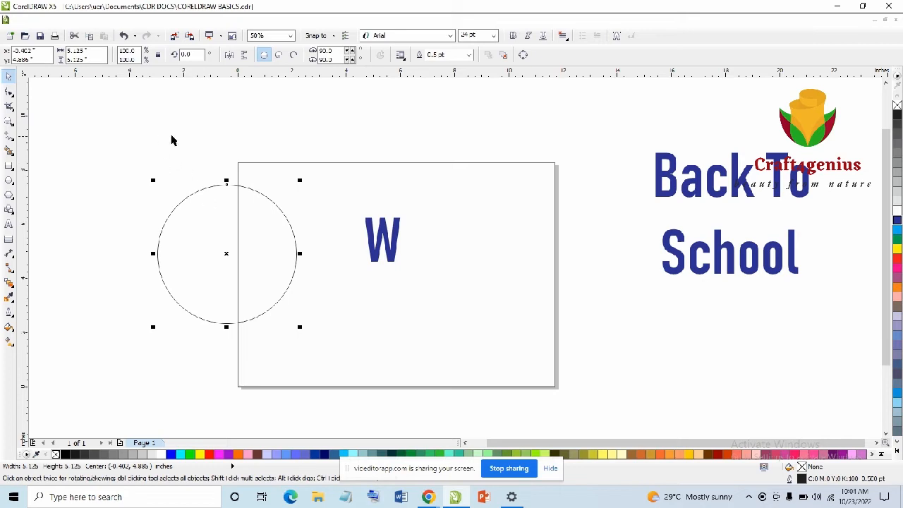
{"action": "double_click", "coordinate": [72, 53]}
{"action": "type", "text": "12"}
{"action": "key", "text": "Return"}
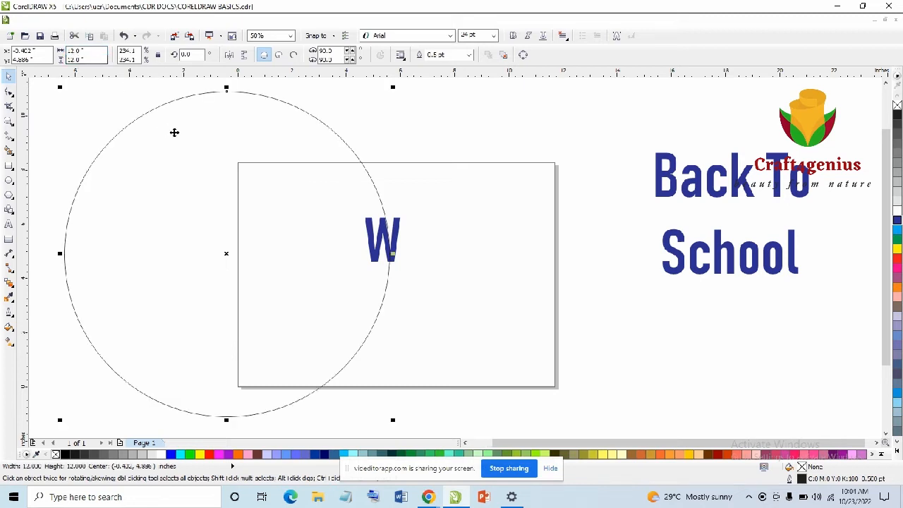
Move the 12-inch circle farther left so that it overlaps only the page's left edge
{"action": "scroll", "coordinate": [174, 132], "scroll_direction": "down", "scroll_amount": 1}
{"action": "left_click_drag", "start_coordinate": [225, 174], "coordinate": [164, 182]}
{"action": "scroll", "coordinate": [261, 182], "scroll_direction": "down", "scroll_amount": 1}
{"action": "scroll", "coordinate": [184, 164], "scroll_direction": "up", "scroll_amount": 1}
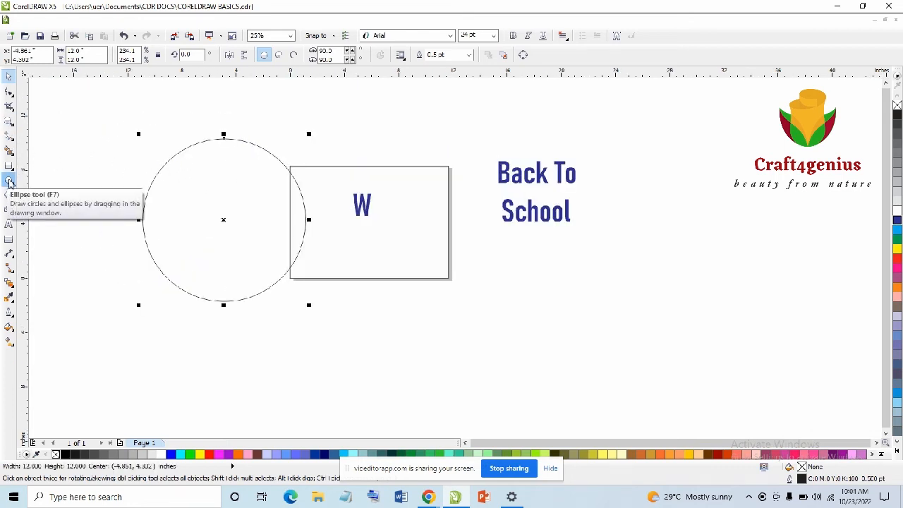
Draw a smaller circle about 4.6 inches in diameter inside the 12-inch circle
{"action": "left_click", "coordinate": [10, 183]}
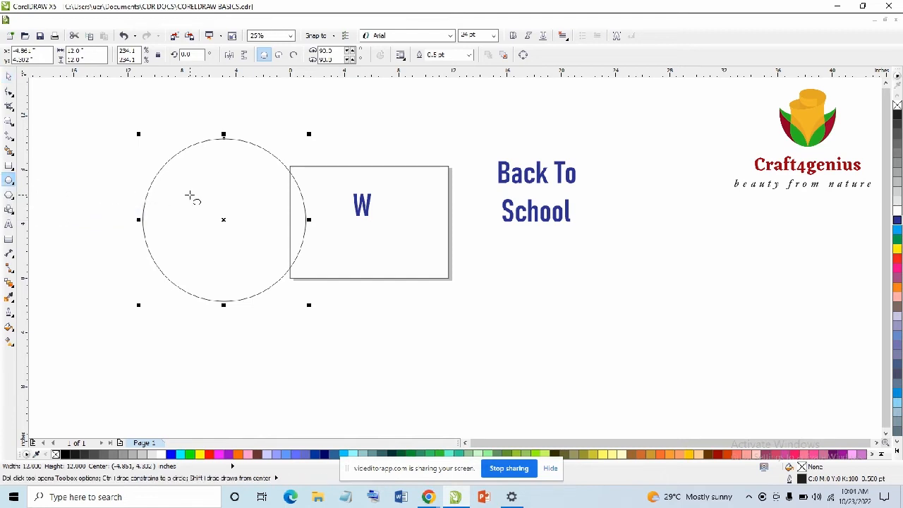
{"action": "mouse_move", "coordinate": [187, 183]}
{"action": "left_mouse_down"}
{"action": "mouse_move", "coordinate": [256, 235]}
{"action": "mouse_move", "coordinate": [257, 252]}
{"action": "left_mouse_up"}
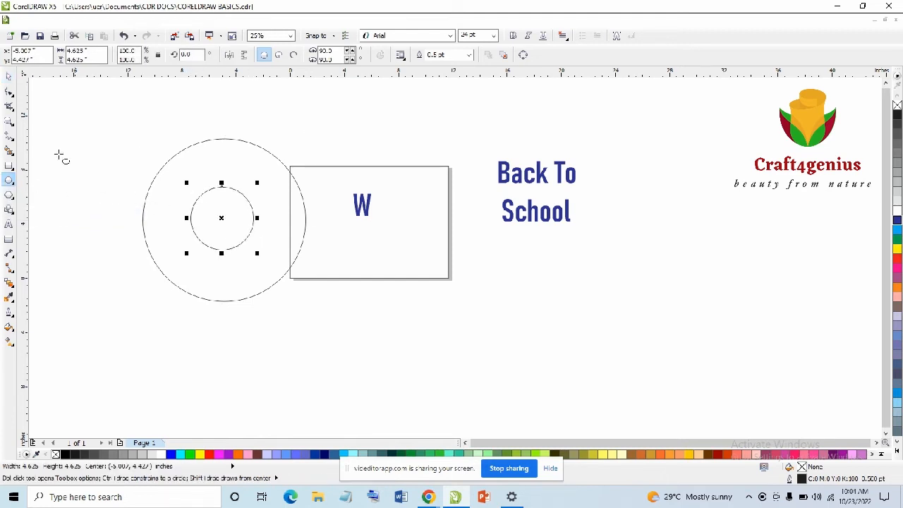
{"action": "left_click", "coordinate": [8, 76]}
{"action": "left_click", "coordinate": [107, 123]}
Move the small circle to the centre of the 12-inch circle, keeping its size
{"action": "left_click", "coordinate": [223, 217]}
{"action": "mouse_move", "coordinate": [223, 217]}
{"action": "left_mouse_down"}
{"action": "mouse_move", "coordinate": [224, 204]}
{"action": "mouse_move", "coordinate": [226, 213]}
{"action": "left_mouse_up"}
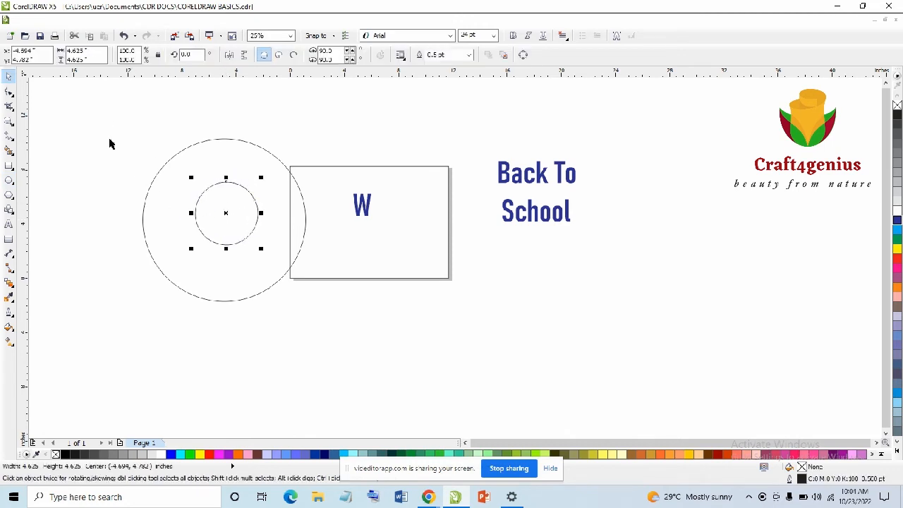
{"action": "double_click", "coordinate": [75, 51]}
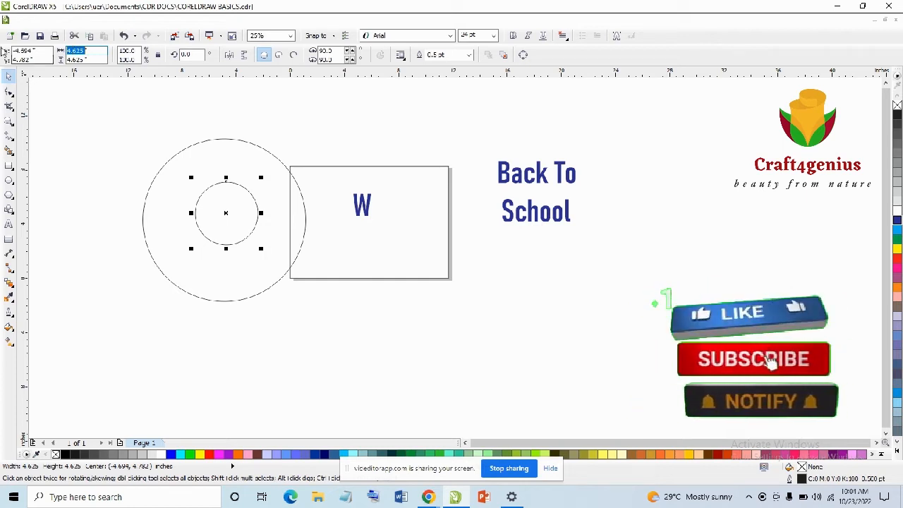
{"action": "left_click", "coordinate": [88, 110]}
{"action": "left_click", "coordinate": [226, 210]}
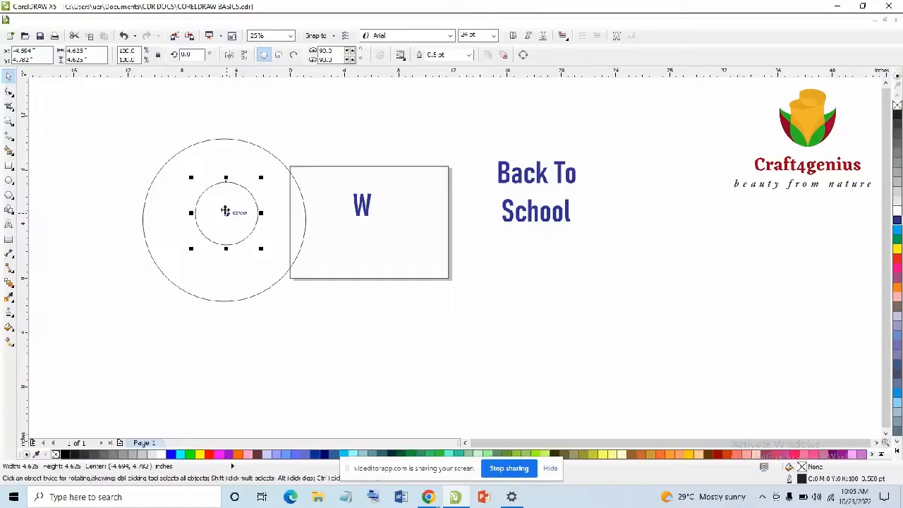
{"action": "left_click_drag", "start_coordinate": [225, 210], "coordinate": [223, 219]}
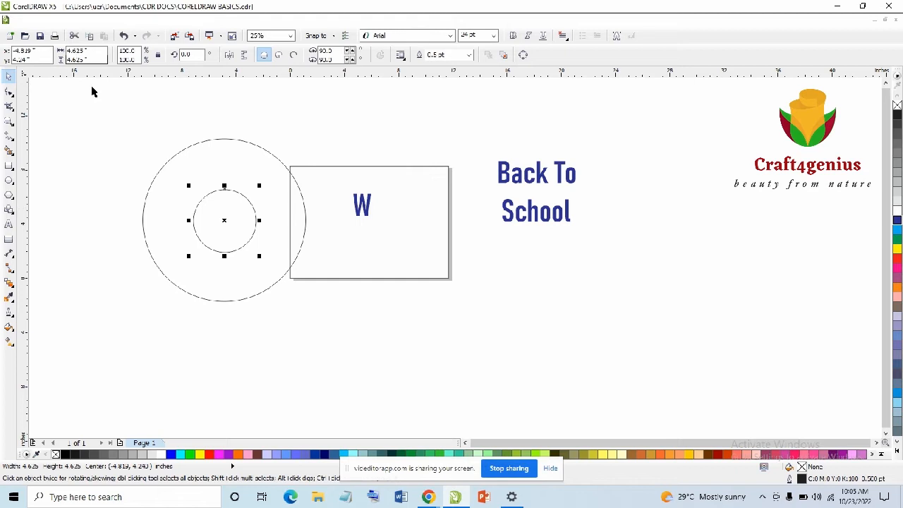
Move the 12-inch circle clear of the page on its left and the small circle onto the page's lower-left corner
{"action": "left_click_drag", "start_coordinate": [202, 166], "coordinate": [106, 148]}
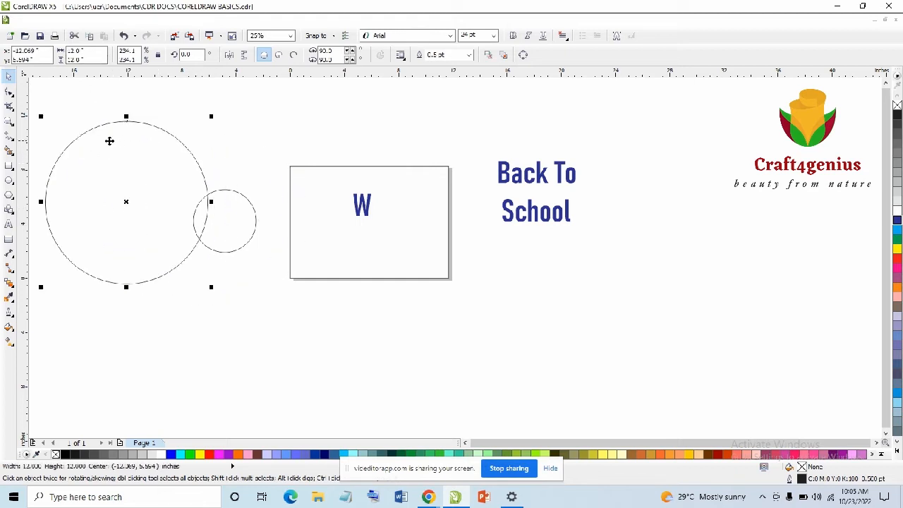
{"action": "left_click_drag", "start_coordinate": [253, 237], "coordinate": [304, 250]}
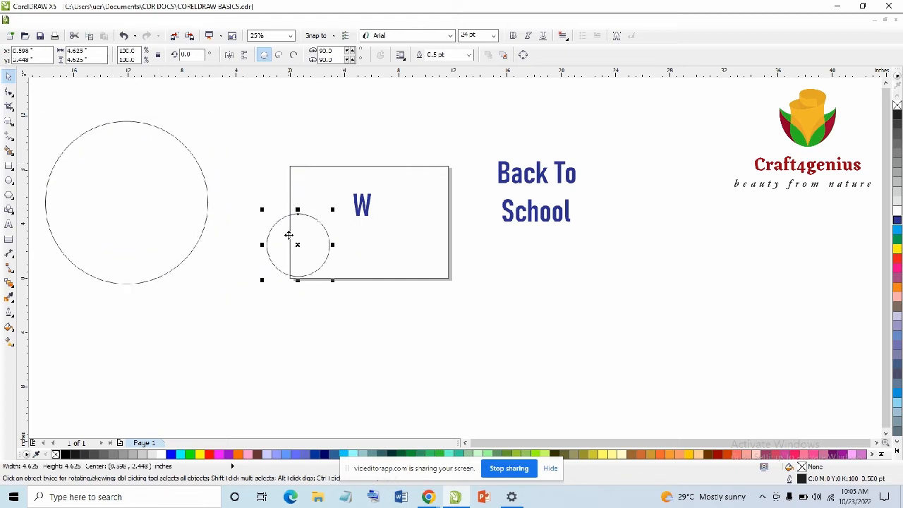
{"action": "scroll", "coordinate": [291, 237], "scroll_direction": "up", "scroll_amount": 1}
{"action": "scroll", "coordinate": [290, 243], "scroll_direction": "down", "scroll_amount": 1}
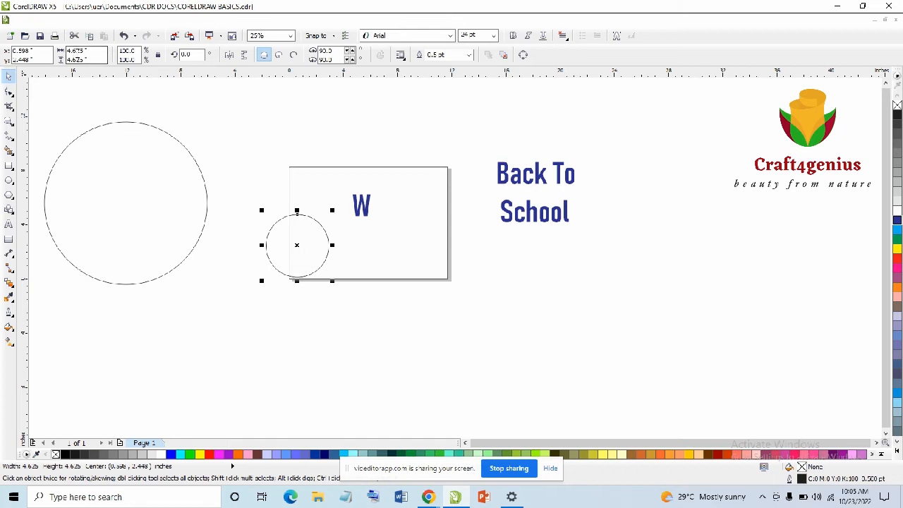
Set the small circle's width and height to 3 inches and move it onto the page just left of the "W"
{"action": "double_click", "coordinate": [82, 56]}
{"action": "type", "text": "3"}
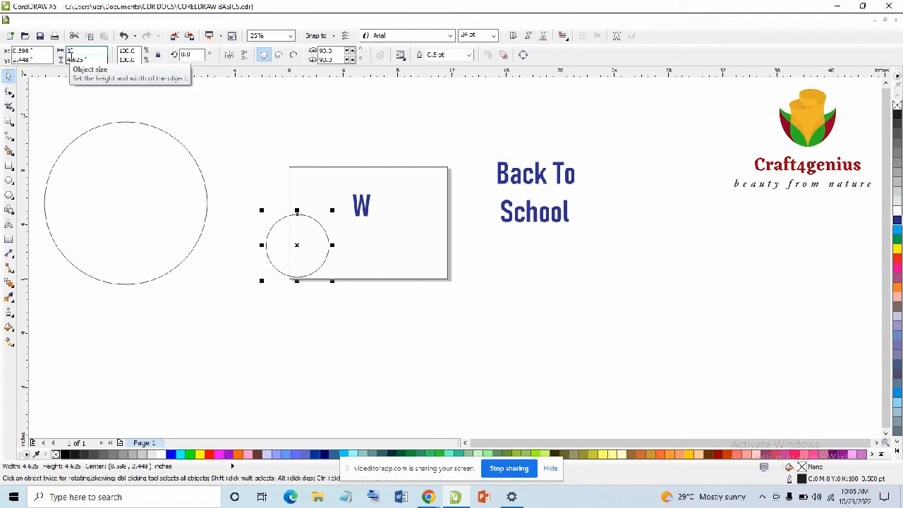
{"action": "key", "text": "Tab"}
{"action": "type", "text": "3"}
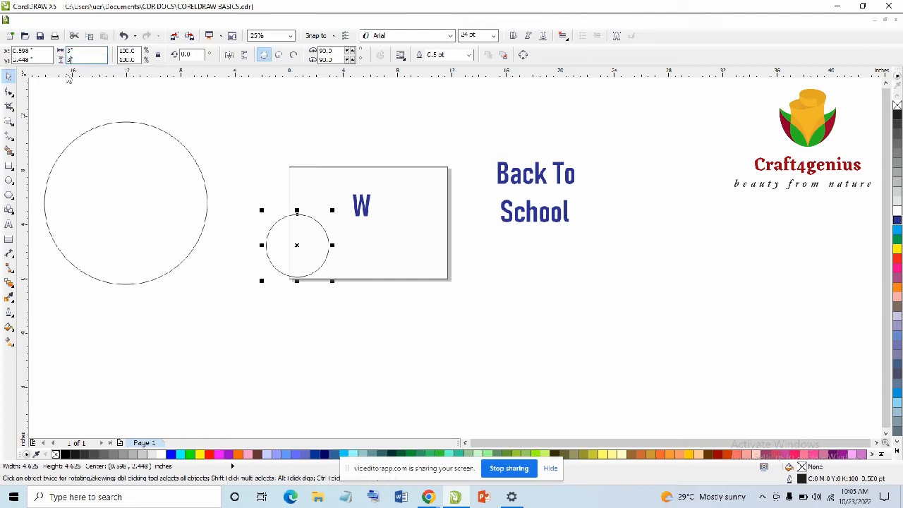
{"action": "key", "text": "Return"}
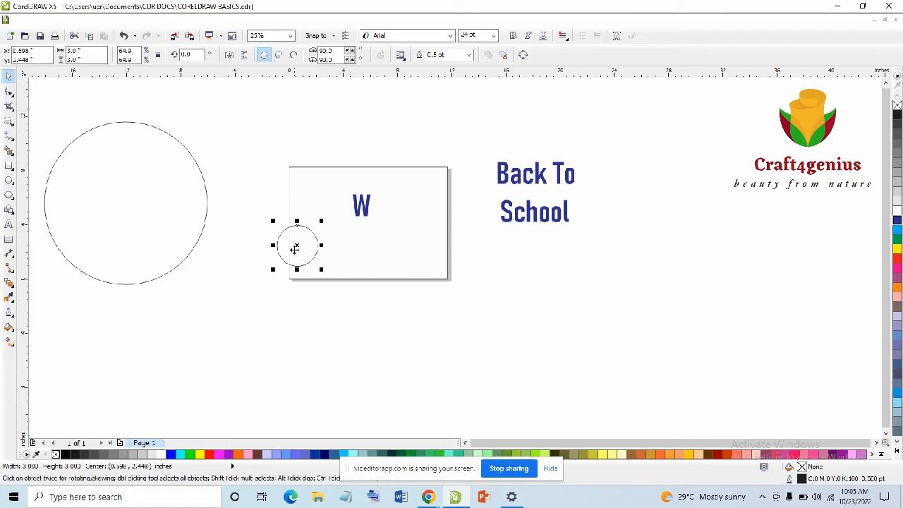
{"action": "scroll", "coordinate": [295, 248], "scroll_direction": "up", "scroll_amount": 1}
{"action": "left_click_drag", "start_coordinate": [298, 244], "coordinate": [341, 159]}
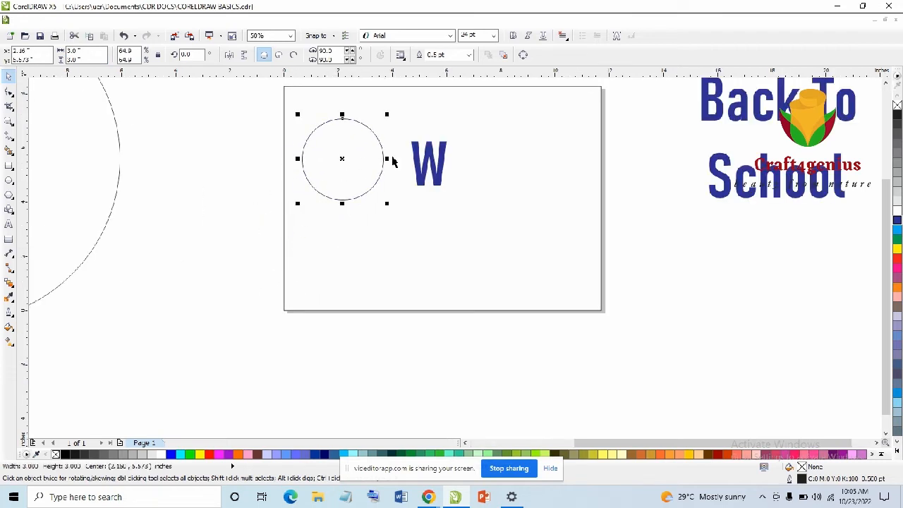
Move the "W" into the 3-inch circle and centre it on the circle
{"action": "scroll", "coordinate": [393, 161], "scroll_direction": "down", "scroll_amount": 1}
{"action": "scroll", "coordinate": [384, 120], "scroll_direction": "up", "scroll_amount": 1}
{"action": "left_click", "coordinate": [452, 226]}
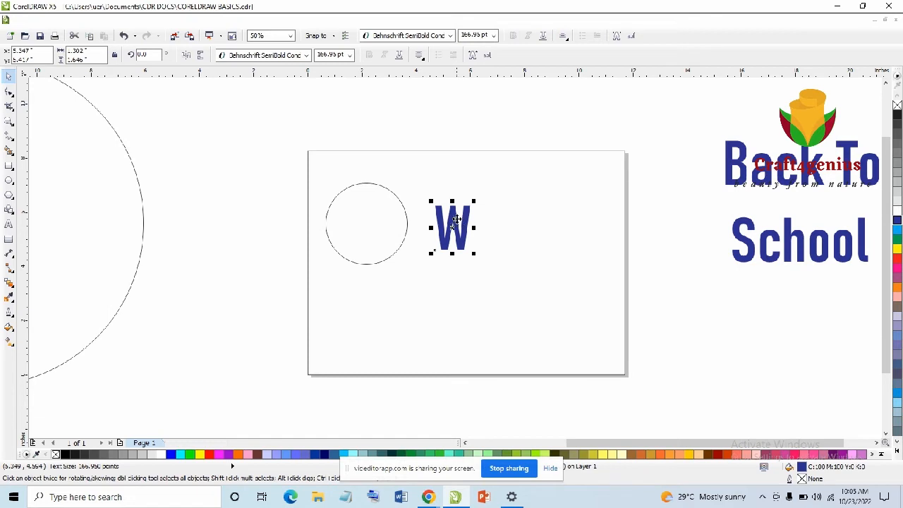
{"action": "left_click_drag", "start_coordinate": [455, 218], "coordinate": [367, 216]}
{"action": "scroll", "coordinate": [366, 217], "scroll_direction": "up", "scroll_amount": 2}
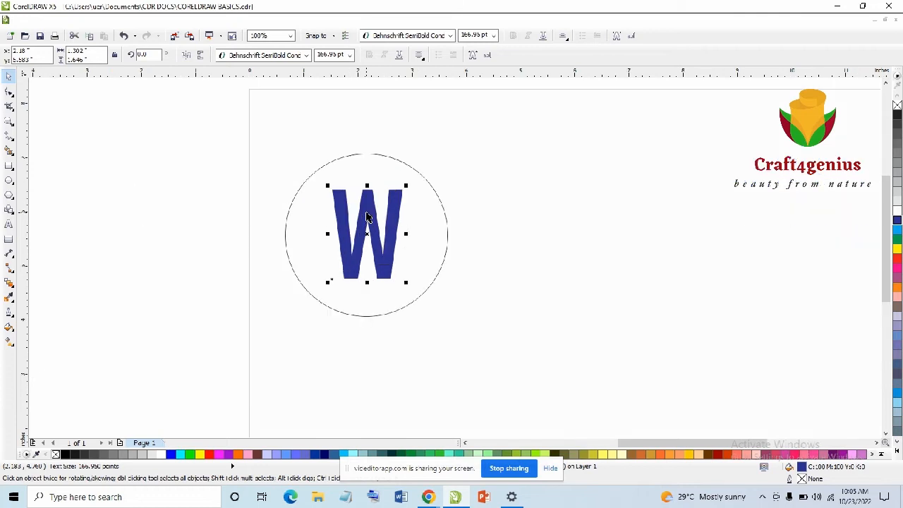
{"action": "scroll", "coordinate": [383, 180], "scroll_direction": "down", "scroll_amount": 1}
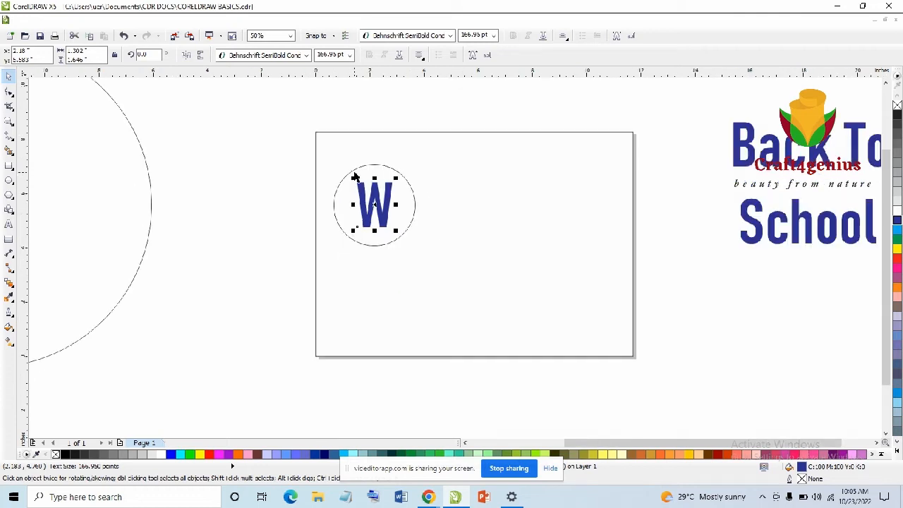
{"action": "left_click_drag", "start_coordinate": [283, 138], "coordinate": [476, 279]}
{"action": "key", "text": "c"}
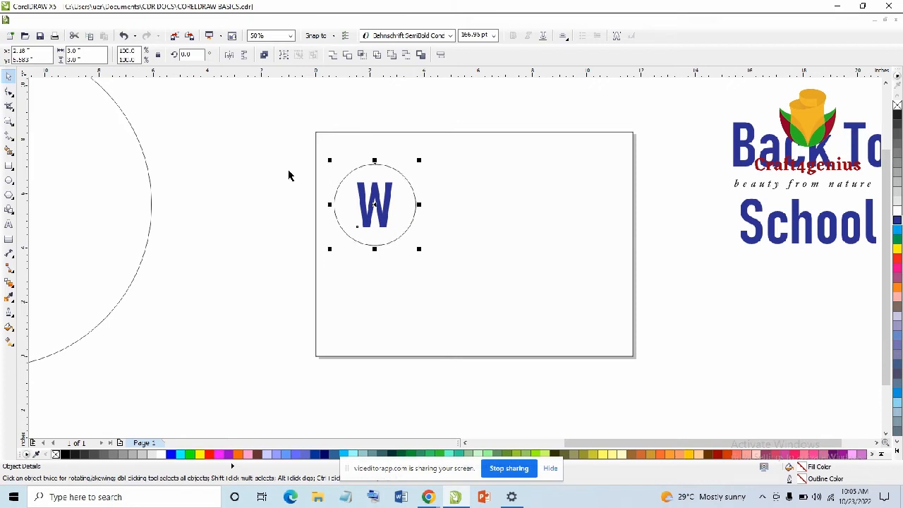
{"action": "left_click", "coordinate": [288, 175]}
{"action": "scroll", "coordinate": [377, 197], "scroll_direction": "up", "scroll_amount": 1}
{"action": "scroll", "coordinate": [367, 211], "scroll_direction": "down", "scroll_amount": 1}
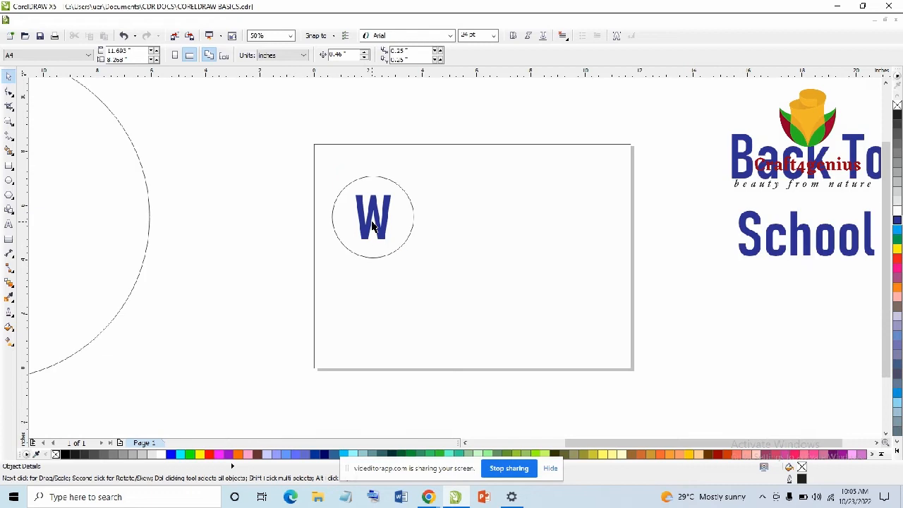
Bring the "W" to the front of the page, above the circle
{"action": "scroll", "coordinate": [381, 215], "scroll_direction": "up", "scroll_amount": 1}
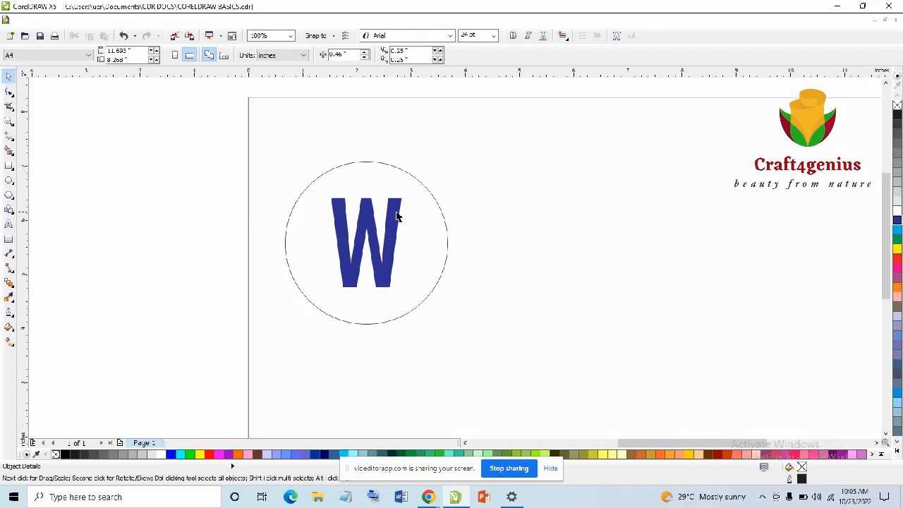
{"action": "left_click", "coordinate": [397, 217]}
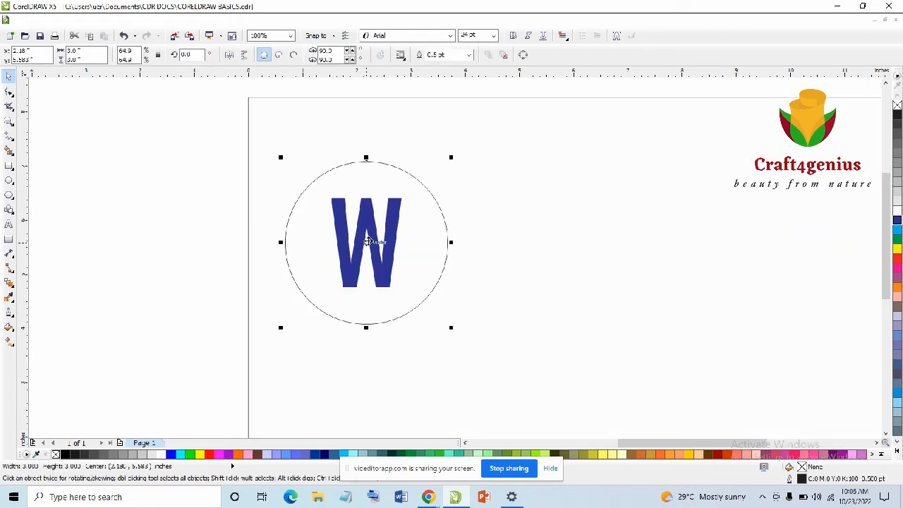
{"action": "left_click_drag", "start_coordinate": [219, 178], "coordinate": [433, 305]}
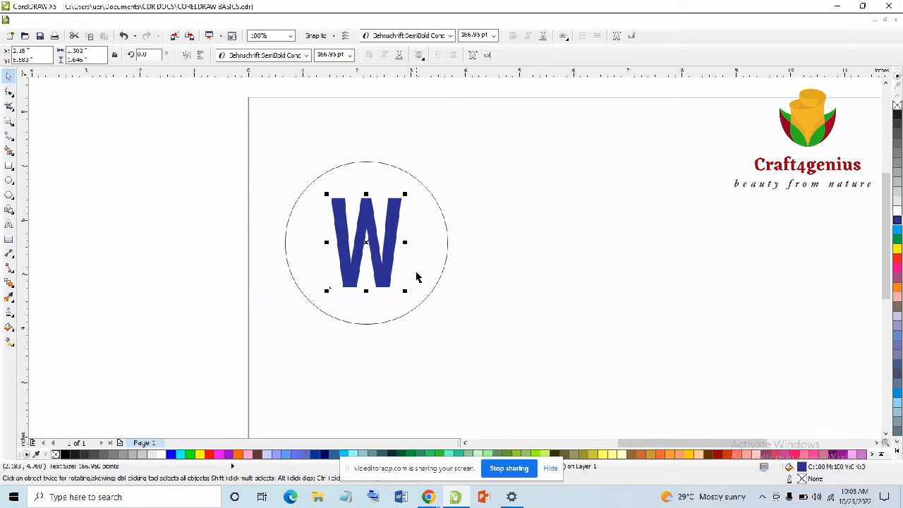
{"action": "right_click", "coordinate": [371, 223]}
{"action": "left_click", "coordinate": [346, 273]}
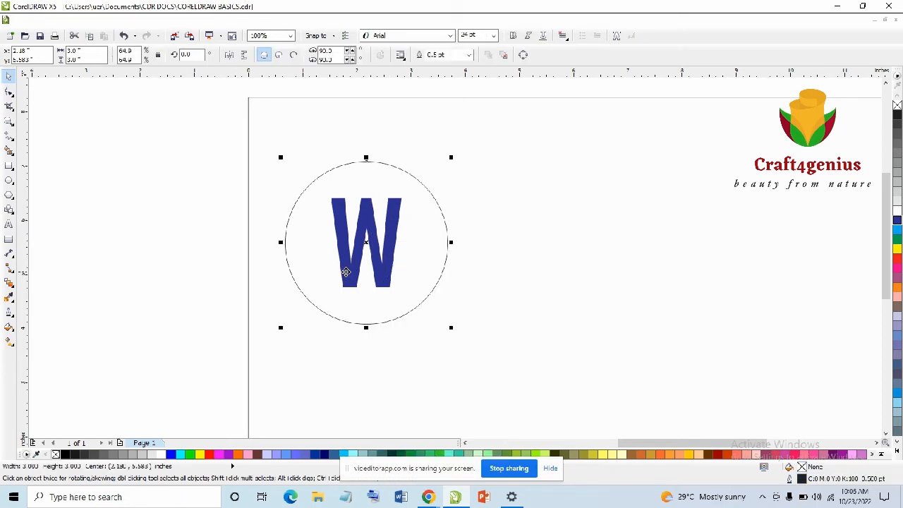
{"action": "left_click_drag", "start_coordinate": [177, 194], "coordinate": [423, 314]}
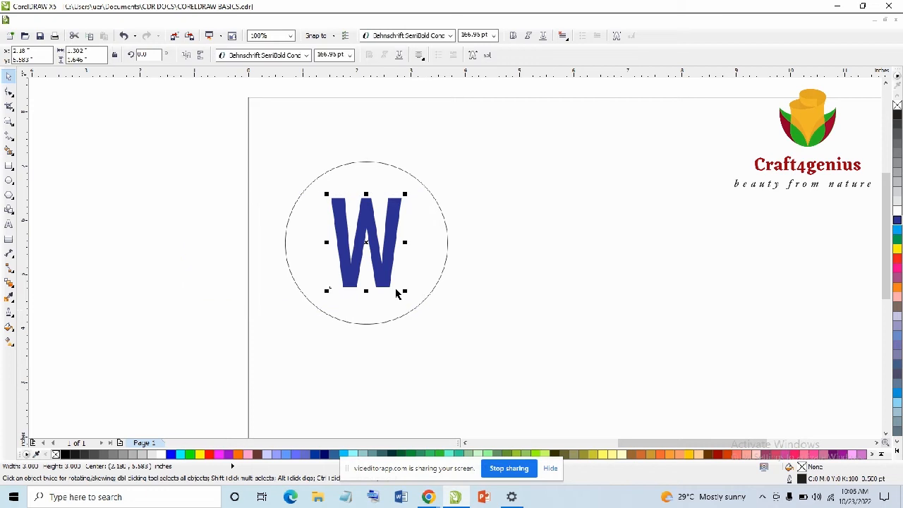
{"action": "right_click", "coordinate": [366, 241]}
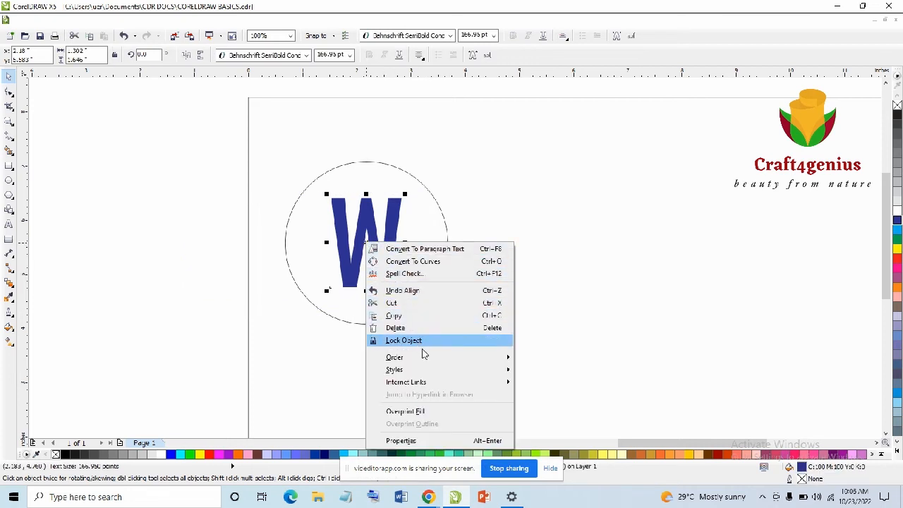
{"action": "mouse_move", "coordinate": [427, 356]}
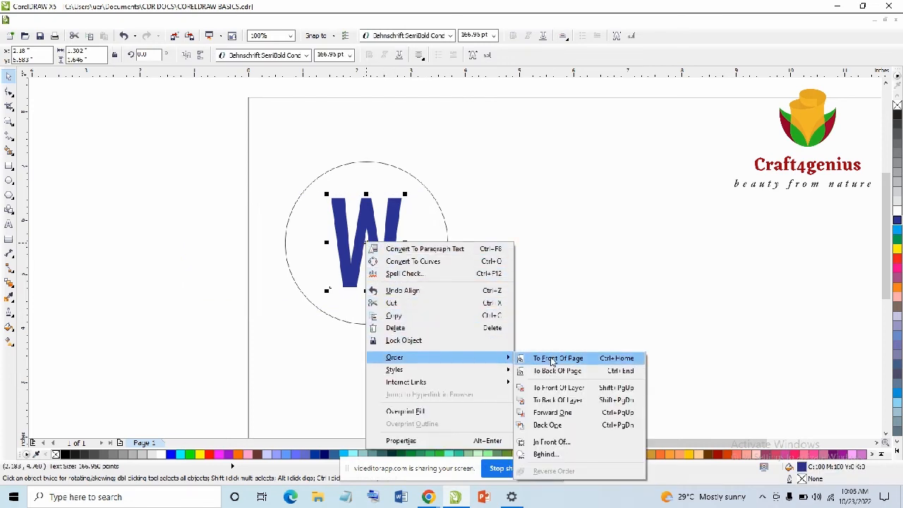
{"action": "left_click", "coordinate": [552, 360]}
{"action": "left_click", "coordinate": [221, 203]}
{"action": "left_click", "coordinate": [371, 219]}
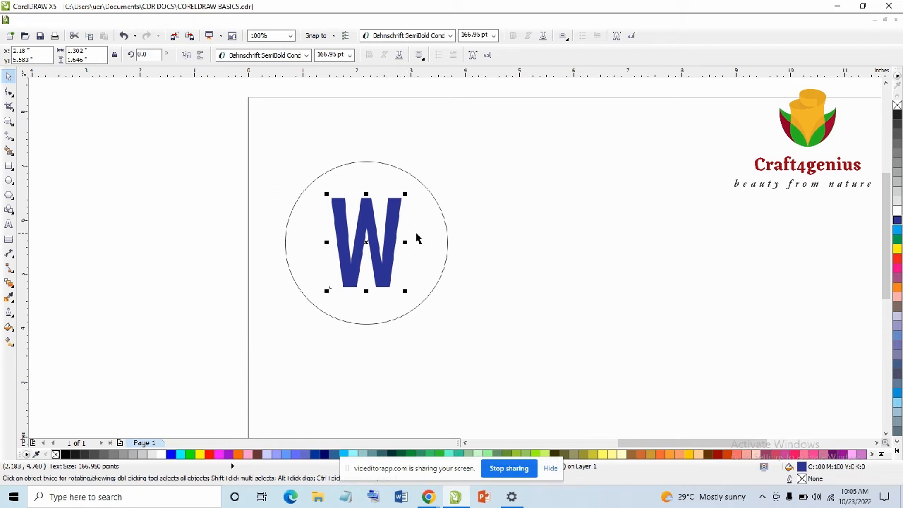
{"action": "scroll", "coordinate": [418, 237], "scroll_direction": "down", "scroll_amount": 1}
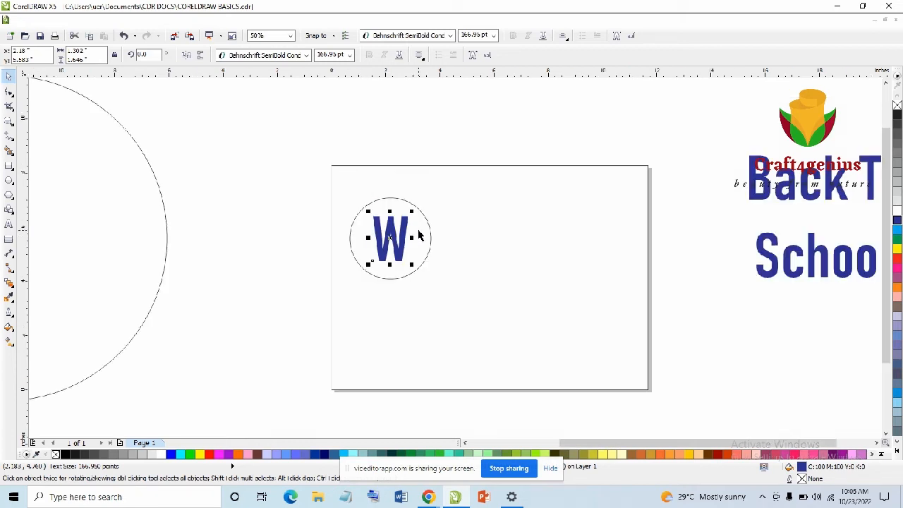
Draw a square about 2.5 inches wide on the page below the circle with the Rectangle tool
{"action": "left_click", "coordinate": [9, 165]}
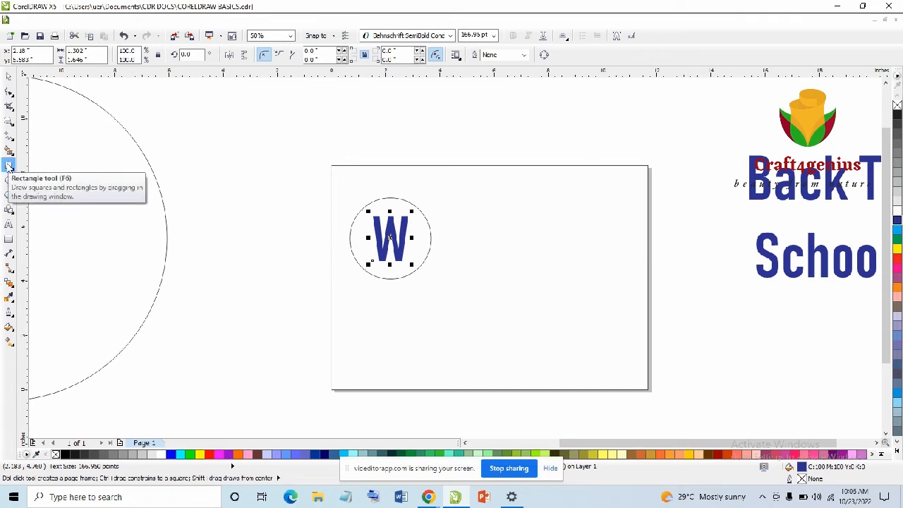
{"action": "left_click", "coordinate": [9, 75]}
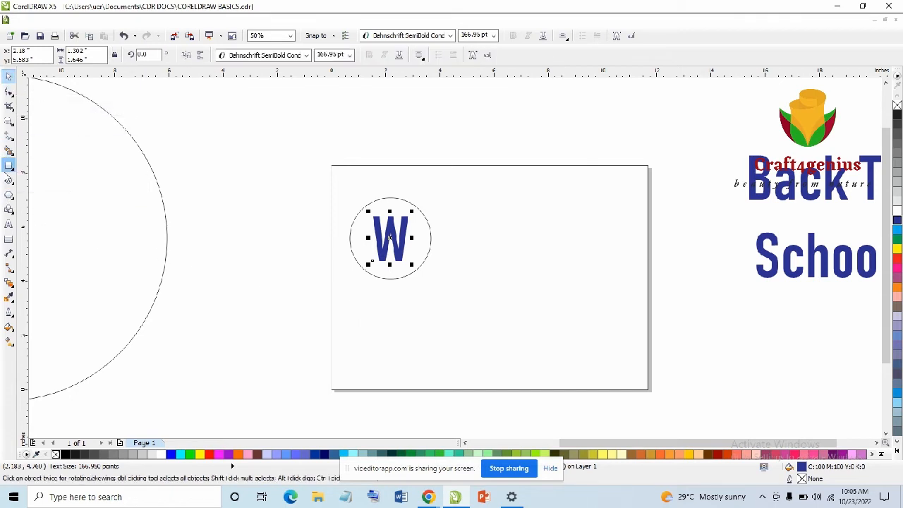
{"action": "left_click", "coordinate": [9, 165]}
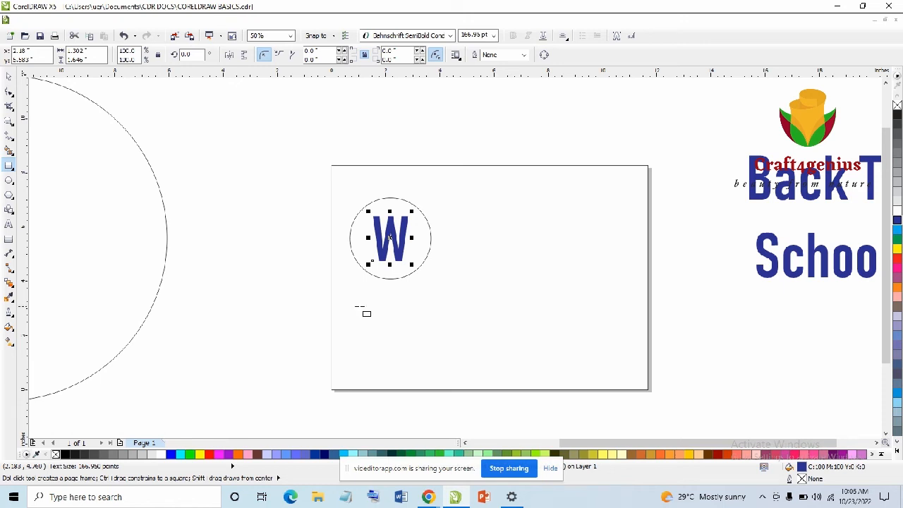
{"action": "left_click_drag", "start_coordinate": [362, 292], "coordinate": [430, 359]}
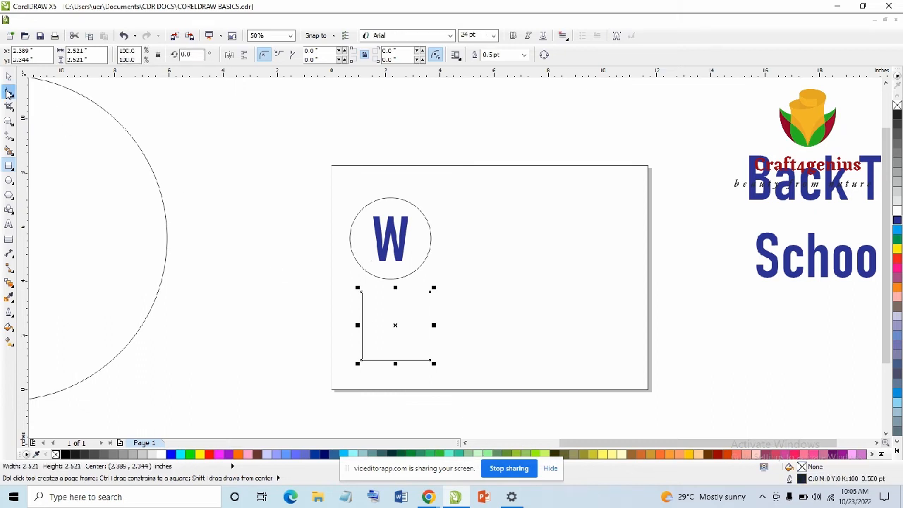
{"action": "left_click", "coordinate": [8, 77]}
Set the square's width and height to 3 inches
{"action": "left_click", "coordinate": [73, 50]}
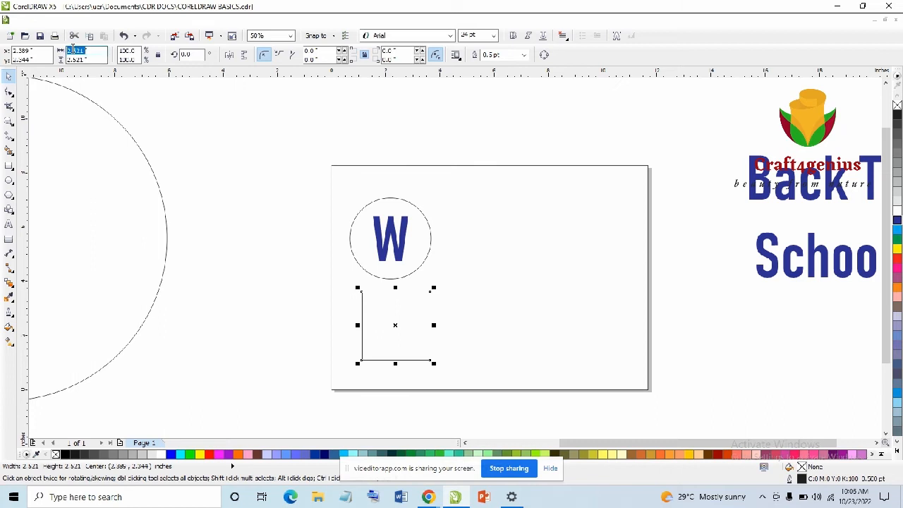
{"action": "type", "text": "3"}
{"action": "key", "text": "Tab"}
{"action": "type", "text": "3"}
{"action": "key", "text": "Return"}
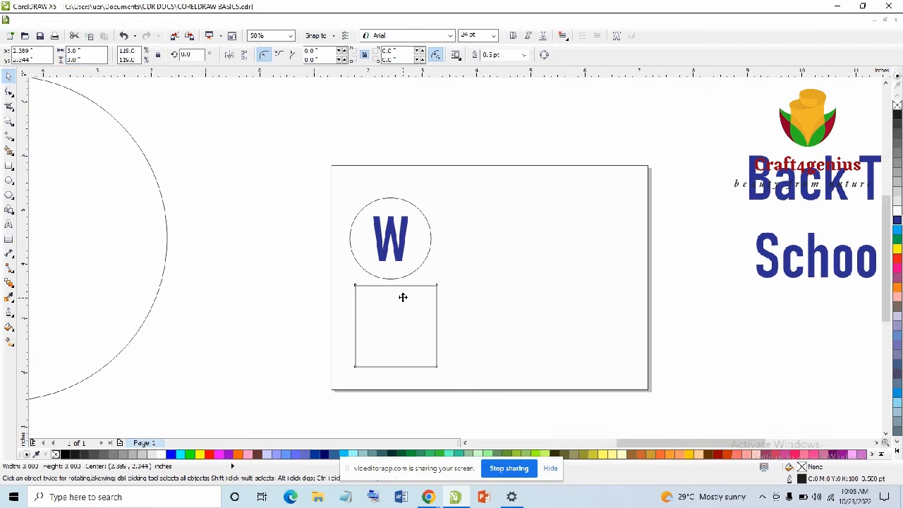
Copy the "W" from the circle to the centre of the square
{"action": "scroll", "coordinate": [403, 296], "scroll_direction": "up", "scroll_amount": 2}
{"action": "left_click", "coordinate": [394, 212]}
{"action": "scroll", "coordinate": [394, 211], "scroll_direction": "down", "scroll_amount": 2}
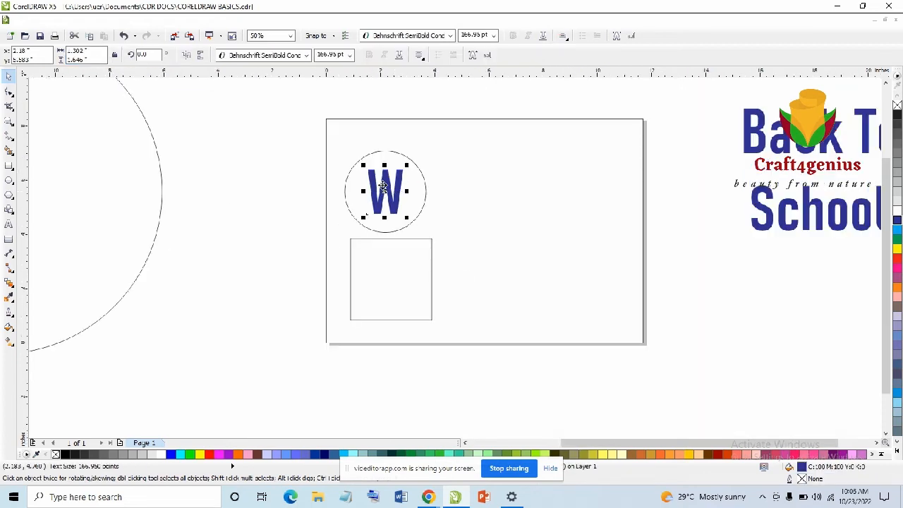
{"action": "scroll", "coordinate": [385, 192], "scroll_direction": "up", "scroll_amount": 1}
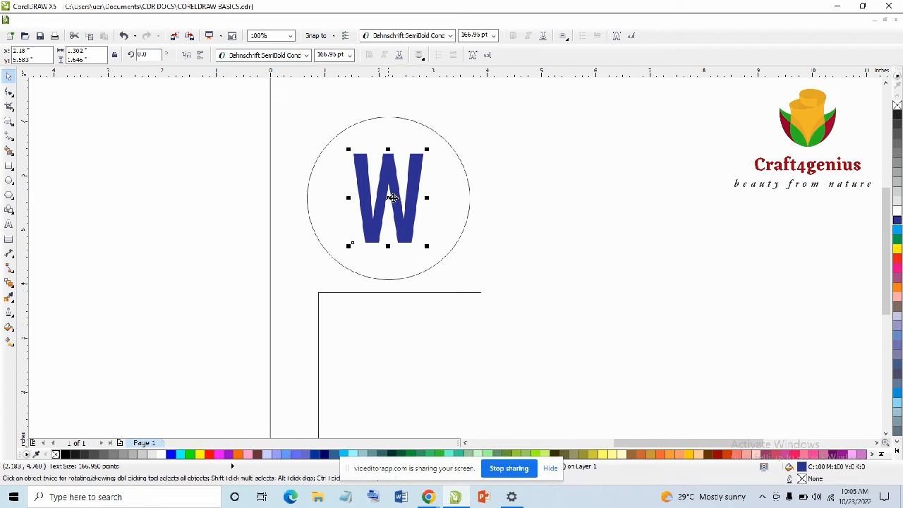
{"action": "scroll", "coordinate": [393, 198], "scroll_direction": "down", "scroll_amount": 1}
{"action": "left_click_drag", "start_coordinate": [393, 198], "coordinate": [397, 289]}
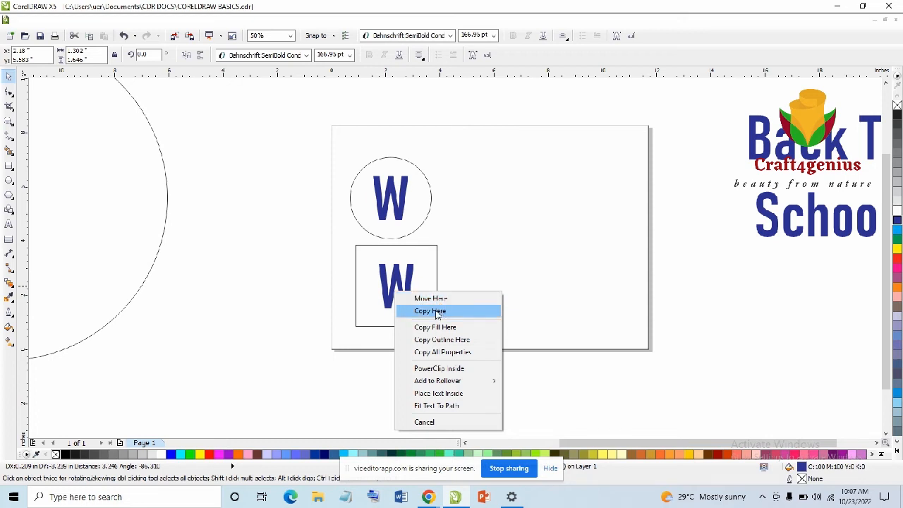
{"action": "left_click", "coordinate": [432, 311]}
{"action": "left_click", "coordinate": [520, 303]}
Enlarge the square's "W" to about 222 pt and the circle's "W" to about 215.5 pt, keeping both centred
{"action": "scroll", "coordinate": [412, 290], "scroll_direction": "up", "scroll_amount": 2}
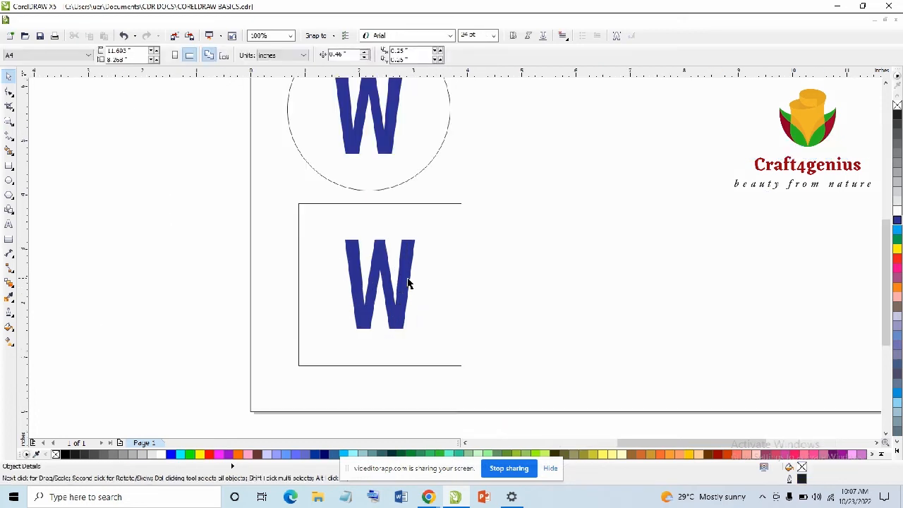
{"action": "left_click", "coordinate": [408, 282]}
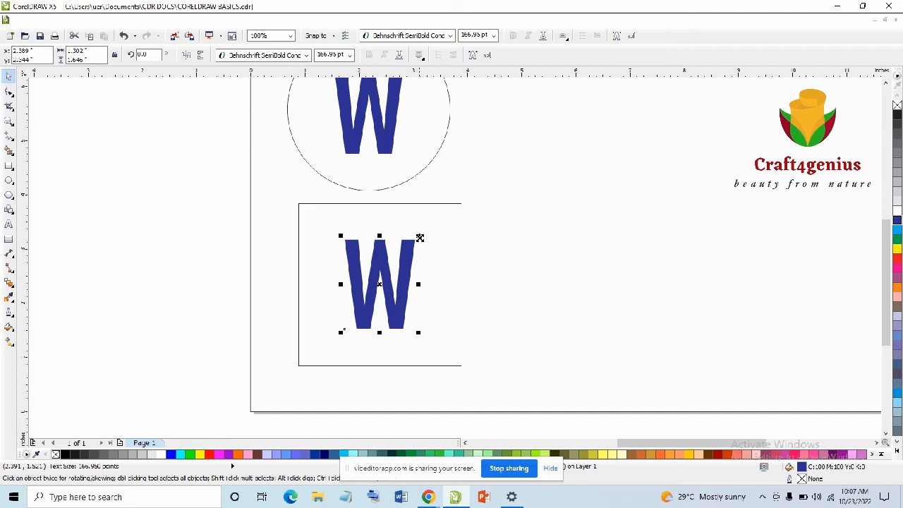
{"action": "left_click_drag", "start_coordinate": [420, 237], "coordinate": [435, 222]}
{"action": "scroll", "coordinate": [368, 248], "scroll_direction": "down", "scroll_amount": 2}
{"action": "left_click", "coordinate": [376, 167]}
{"action": "scroll", "coordinate": [376, 168], "scroll_direction": "up", "scroll_amount": 2}
{"action": "left_click_drag", "start_coordinate": [401, 141], "coordinate": [411, 129]}
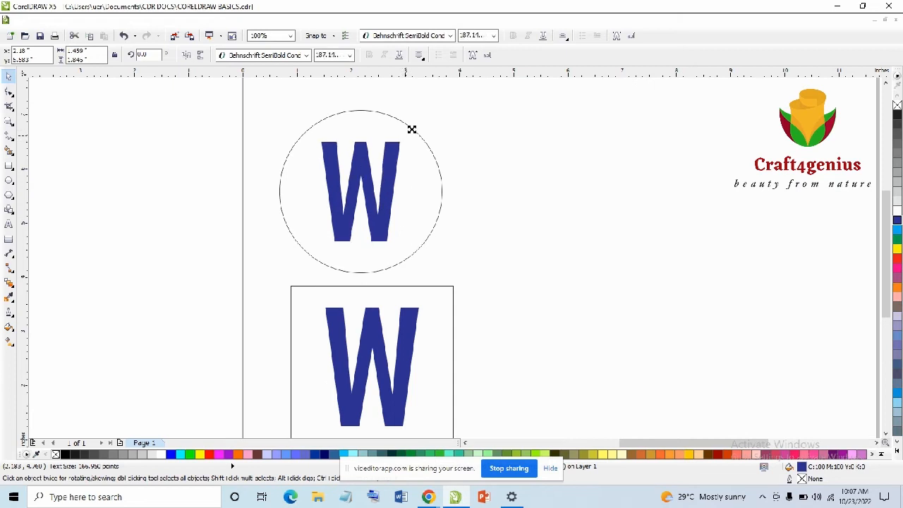
{"action": "scroll", "coordinate": [400, 144], "scroll_direction": "down", "scroll_amount": 2}
{"action": "left_click", "coordinate": [313, 226]}
{"action": "scroll", "coordinate": [371, 222], "scroll_direction": "down", "scroll_amount": 1}
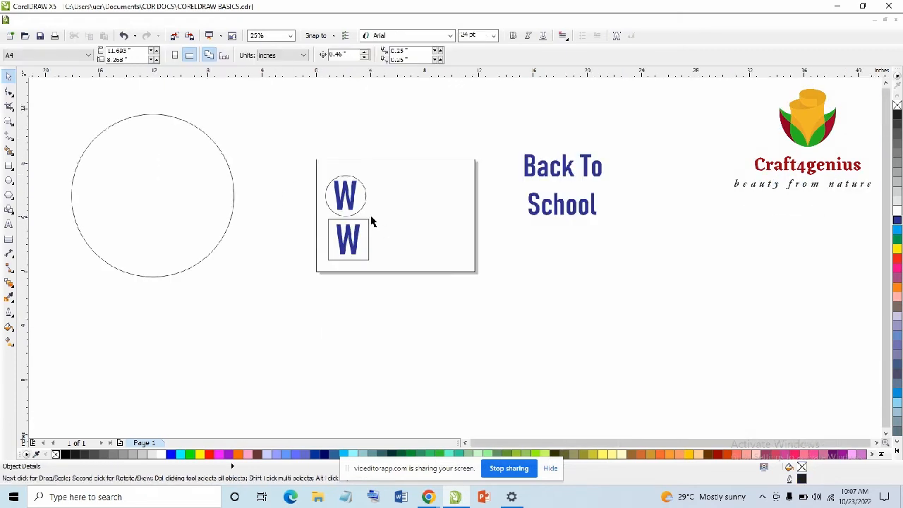
Move the square and its "W" together off the page to below "School"
{"action": "scroll", "coordinate": [371, 222], "scroll_direction": "up", "scroll_amount": 1}
{"action": "left_click_drag", "start_coordinate": [237, 213], "coordinate": [446, 343]}
{"action": "left_click", "coordinate": [303, 254]}
{"action": "left_click_drag", "start_coordinate": [314, 263], "coordinate": [748, 278]}
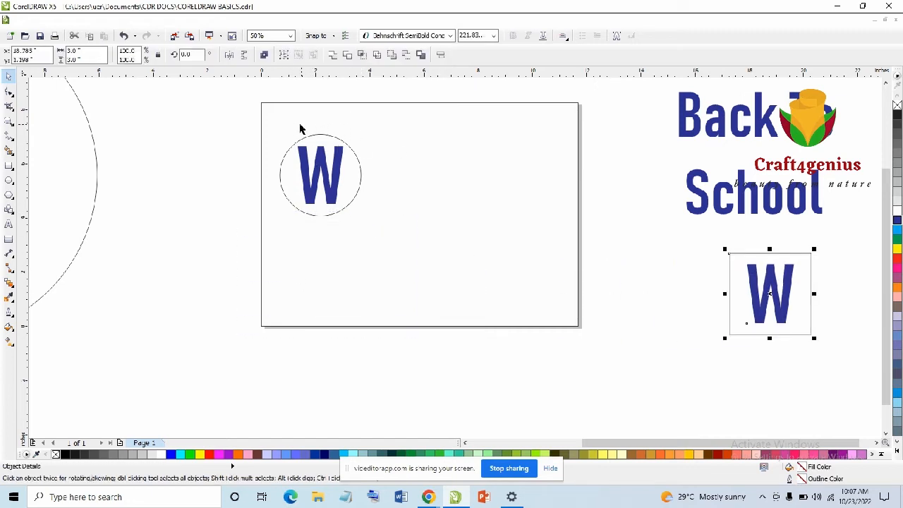
Copy the circle with its "W" to the right on the page, about 3.2 inches from the original
{"action": "left_click_drag", "start_coordinate": [236, 121], "coordinate": [384, 228]}
{"action": "left_click_drag", "start_coordinate": [317, 171], "coordinate": [407, 176]}
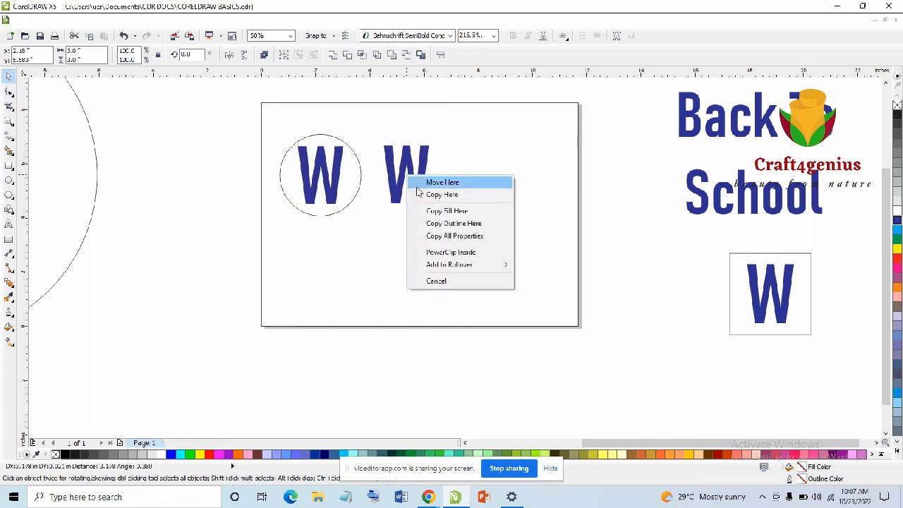
{"action": "left_click", "coordinate": [433, 192]}
{"action": "left_click", "coordinate": [467, 96]}
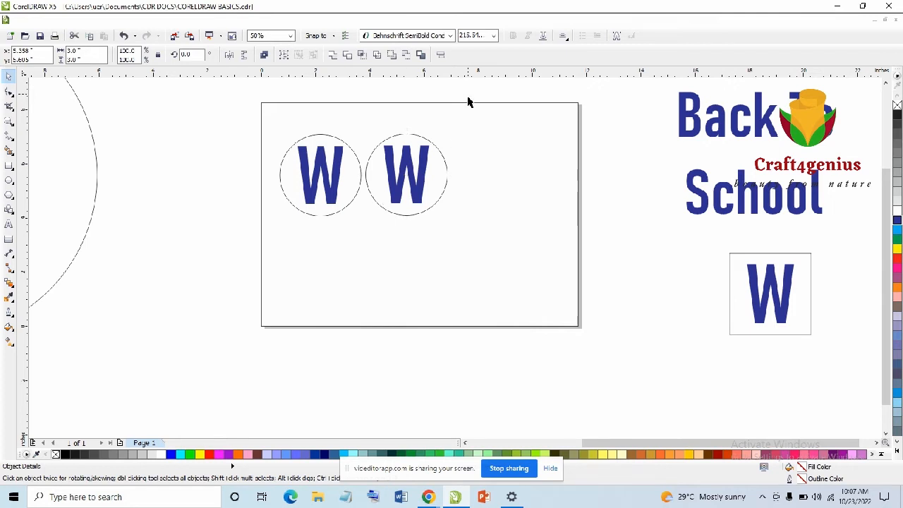
Change the letter in the copied circle to "e" and centre it in that circle
{"action": "scroll", "coordinate": [405, 177], "scroll_direction": "up", "scroll_amount": 1}
{"action": "double_click", "coordinate": [374, 154]}
{"action": "left_click_drag", "start_coordinate": [374, 153], "coordinate": [443, 158]}
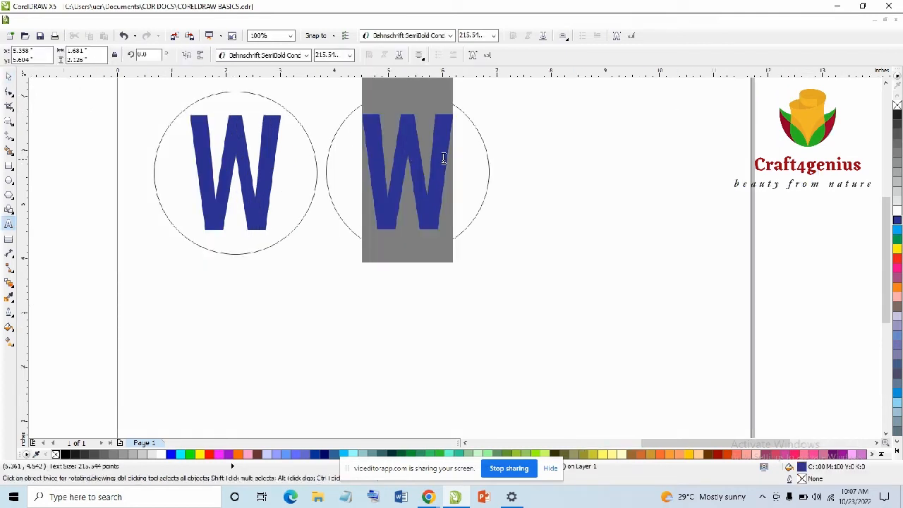
{"action": "type", "text": "e"}
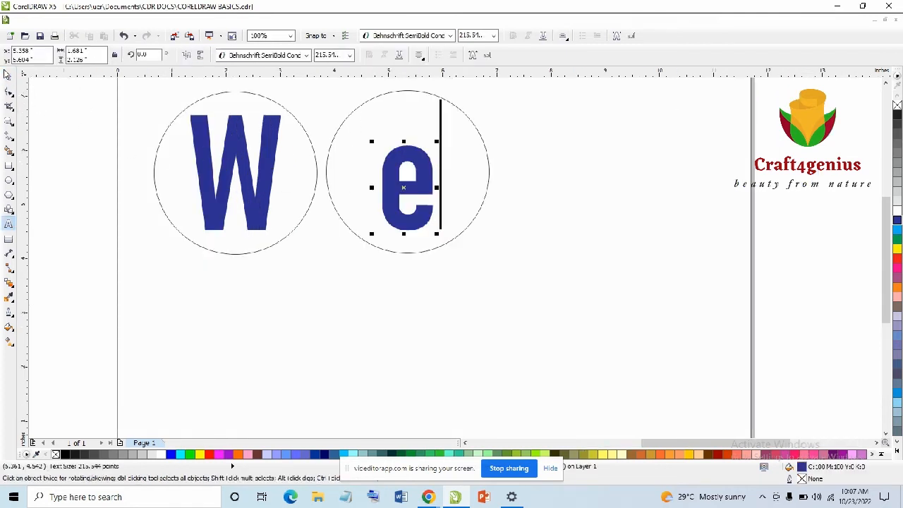
{"action": "scroll", "coordinate": [311, 235], "scroll_direction": "down", "scroll_amount": 1}
{"action": "left_click", "coordinate": [8, 76]}
{"action": "left_click_drag", "start_coordinate": [429, 179], "coordinate": [315, 259]}
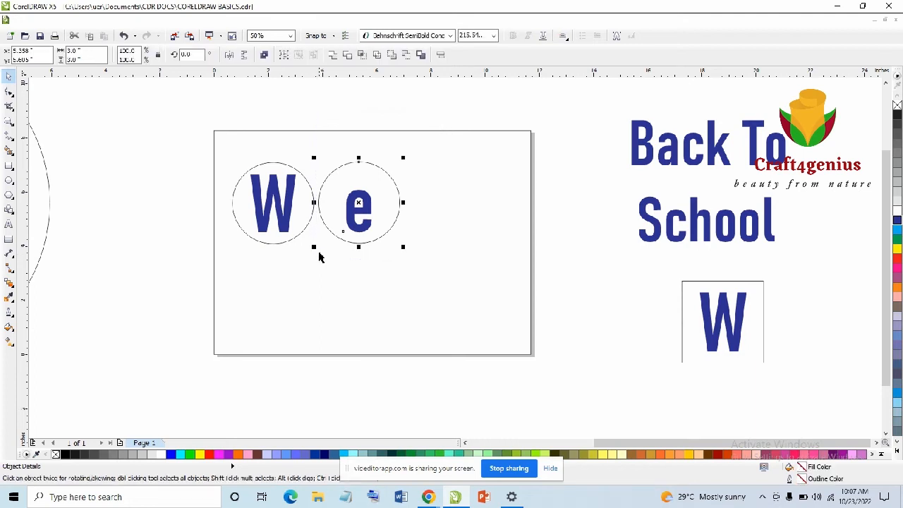
{"action": "key", "text": "c"}
{"action": "key", "text": "e"}
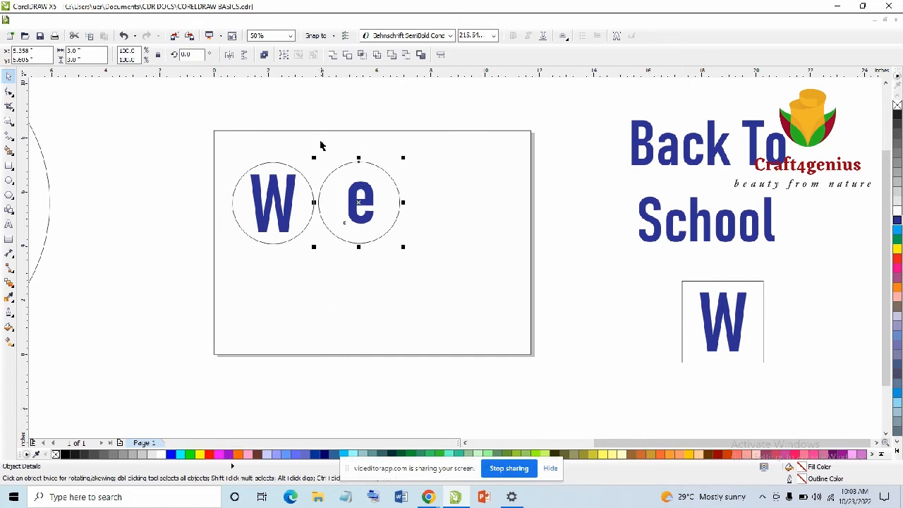
Copy the circle with the "e" to the right on the page as the third circle in the row
{"action": "left_click_drag", "start_coordinate": [360, 204], "coordinate": [448, 204]}
{"action": "left_click", "coordinate": [468, 224]}
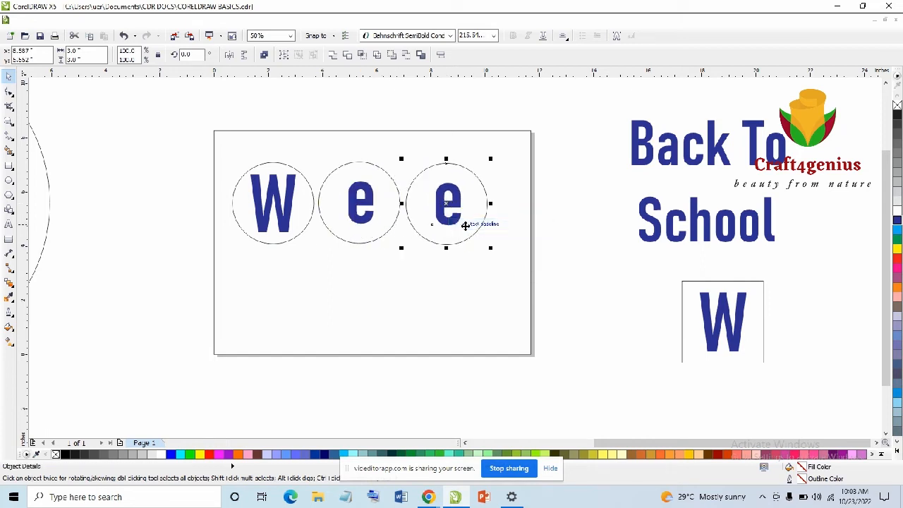
Change the letter in the third circle to "l" and centre it in that circle
{"action": "left_click", "coordinate": [449, 154]}
{"action": "double_click", "coordinate": [443, 197]}
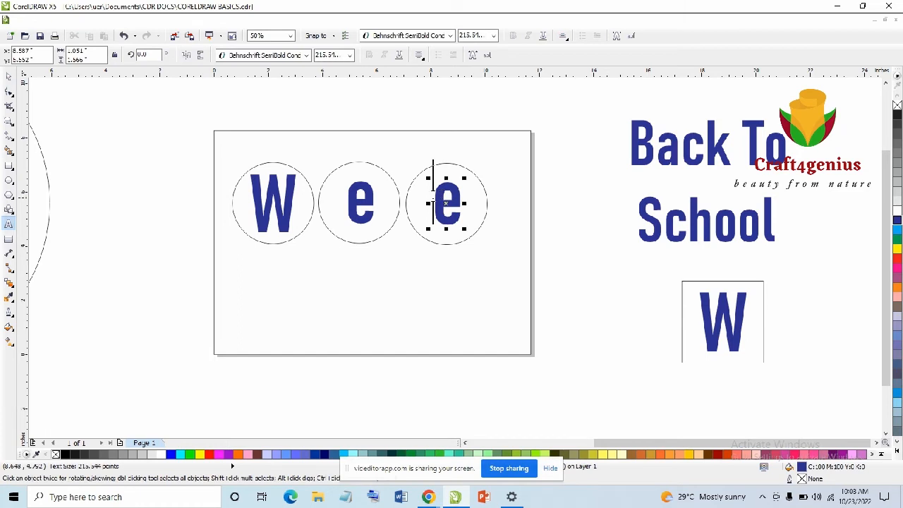
{"action": "left_click_drag", "start_coordinate": [438, 198], "coordinate": [452, 196]}
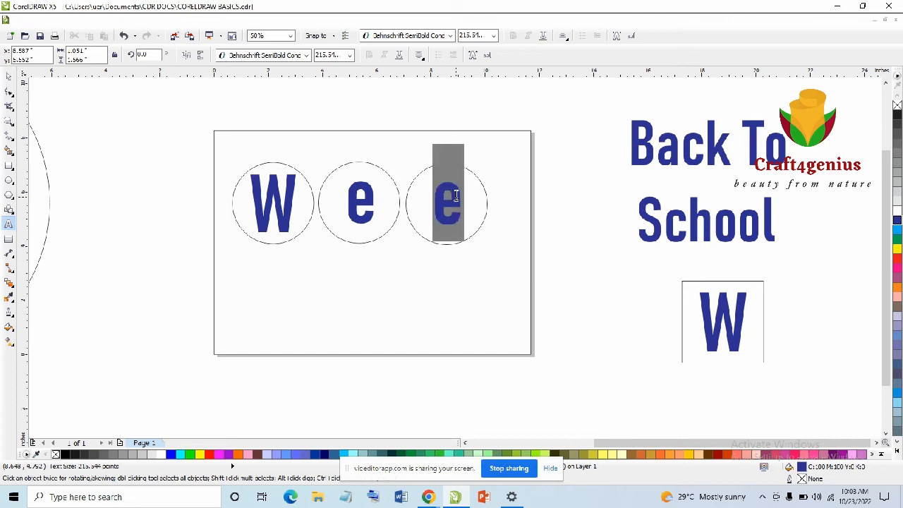
{"action": "left_click", "coordinate": [441, 199]}
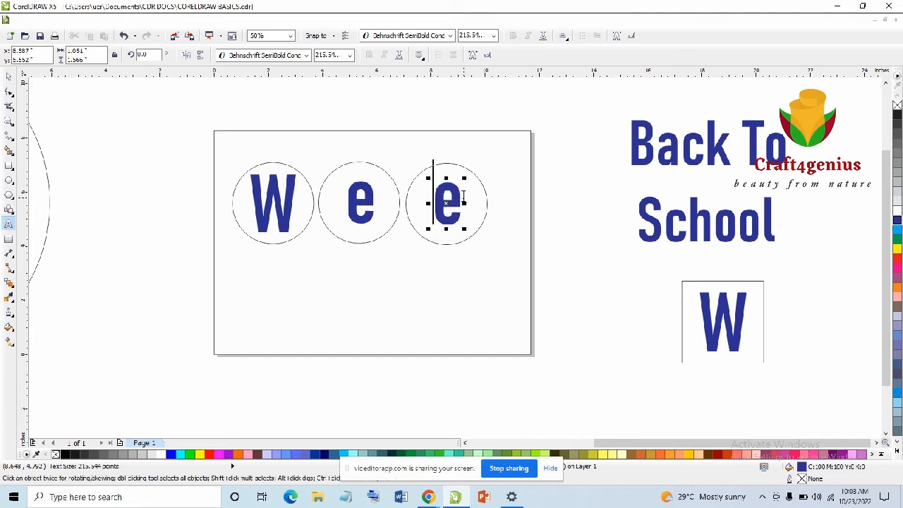
{"action": "key", "text": "BackSpace"}
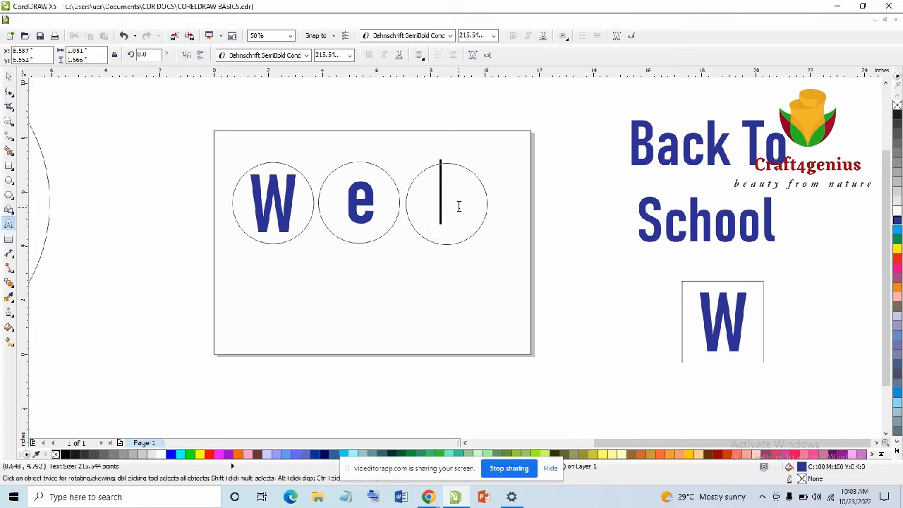
{"action": "type", "text": "l"}
{"action": "left_click", "coordinate": [9, 77]}
{"action": "left_click_drag", "start_coordinate": [536, 103], "coordinate": [403, 270]}
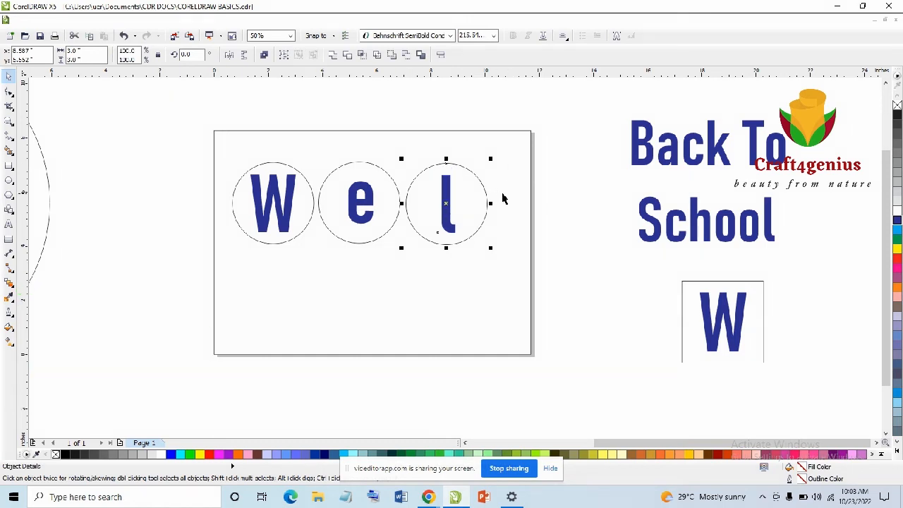
Copy the "l" circle to below the "W" circle and replace the copy's letter with a centred "c"
{"action": "left_click_drag", "start_coordinate": [447, 203], "coordinate": [275, 298]}
{"action": "left_click", "coordinate": [307, 313]}
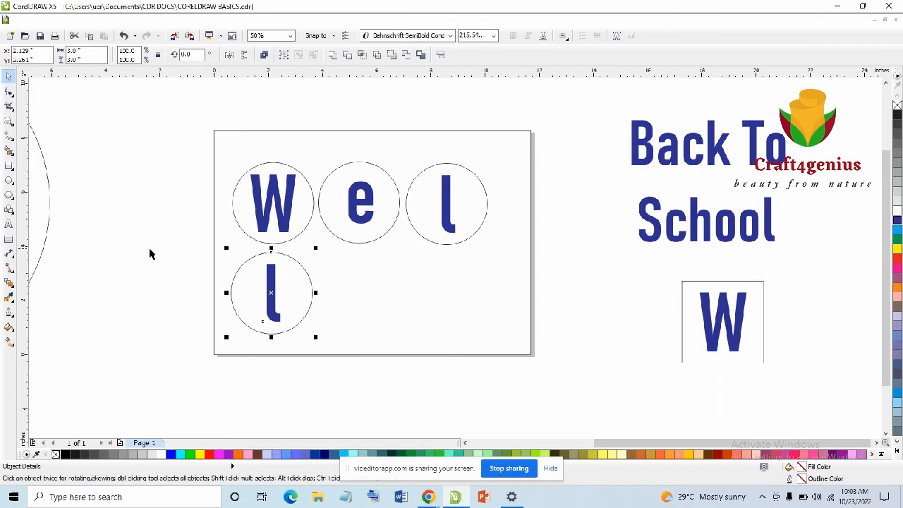
{"action": "left_click", "coordinate": [149, 254]}
{"action": "left_click", "coordinate": [269, 286]}
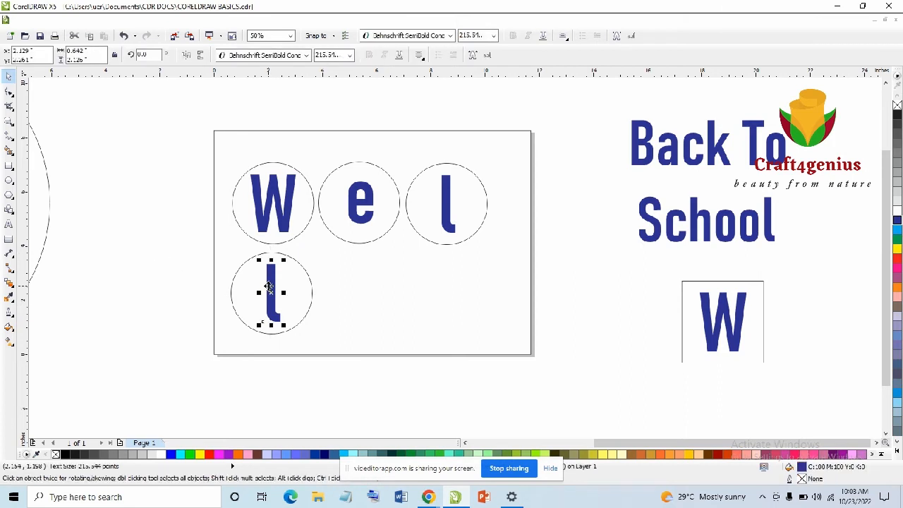
{"action": "double_click", "coordinate": [271, 285]}
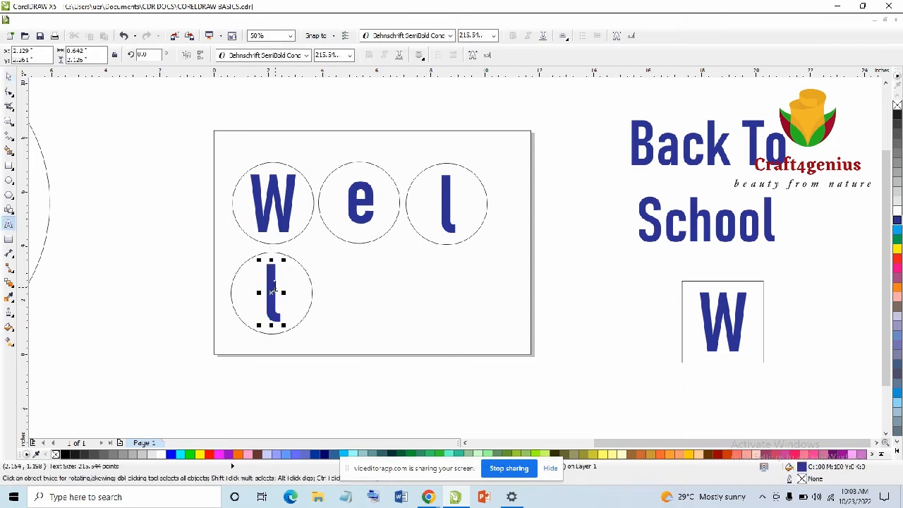
{"action": "key", "text": "BackSpace"}
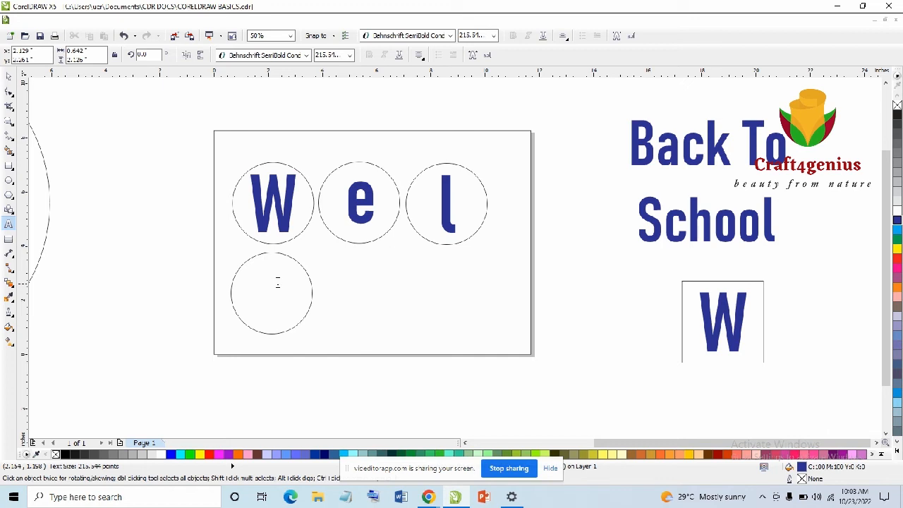
{"action": "type", "text": "c"}
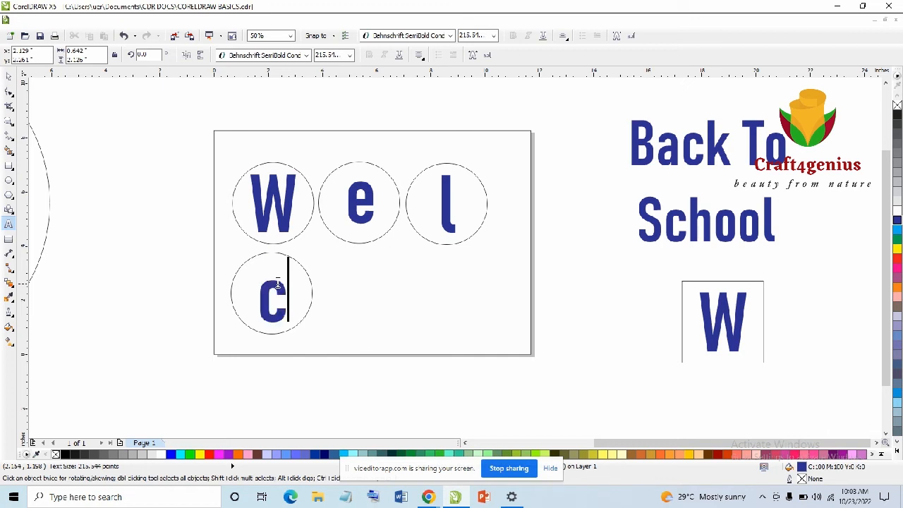
{"action": "left_click", "coordinate": [8, 76]}
{"action": "left_click_drag", "start_coordinate": [194, 236], "coordinate": [346, 355]}
{"action": "key", "text": "c"}
{"action": "key", "text": "e"}
Copy the "c" circle to the right in the second row and change the copy's letter to "o"
{"action": "left_click_drag", "start_coordinate": [278, 292], "coordinate": [362, 293]}
{"action": "left_click", "coordinate": [377, 308]}
{"action": "key", "text": "F8"}
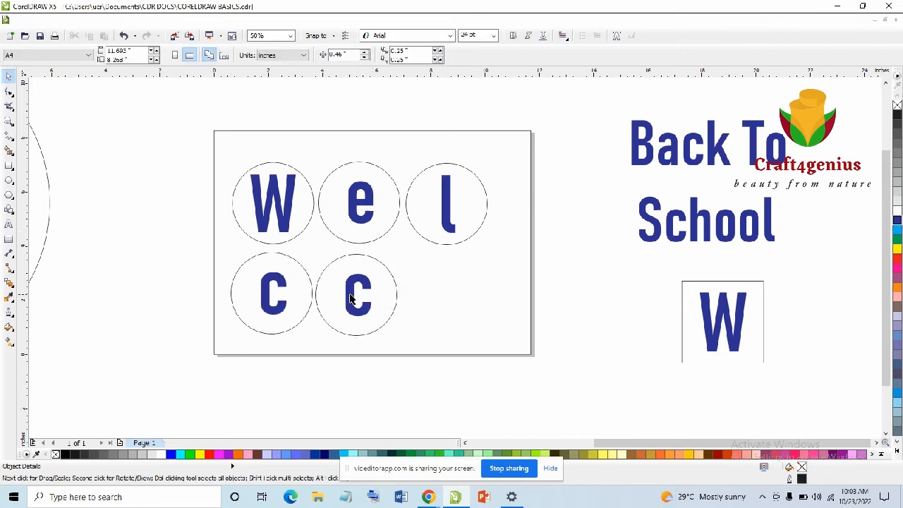
{"action": "left_click", "coordinate": [351, 293]}
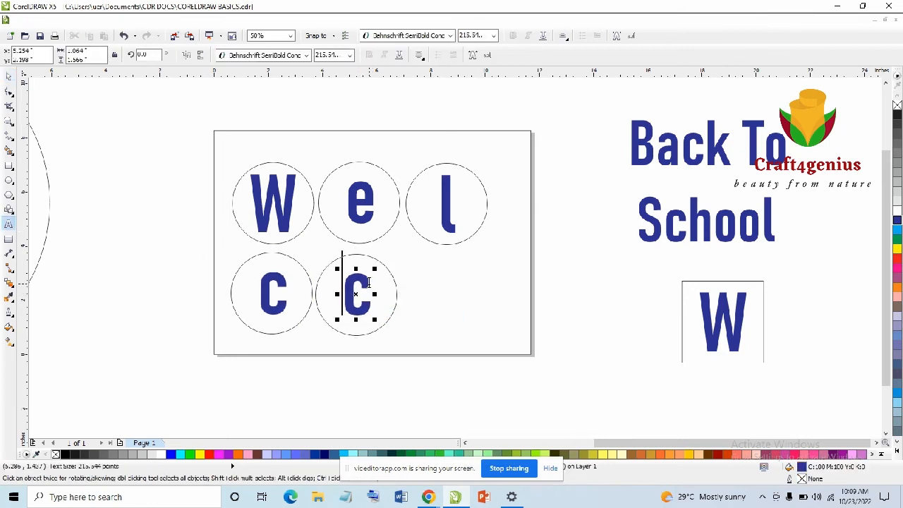
{"action": "key", "text": "Delete"}
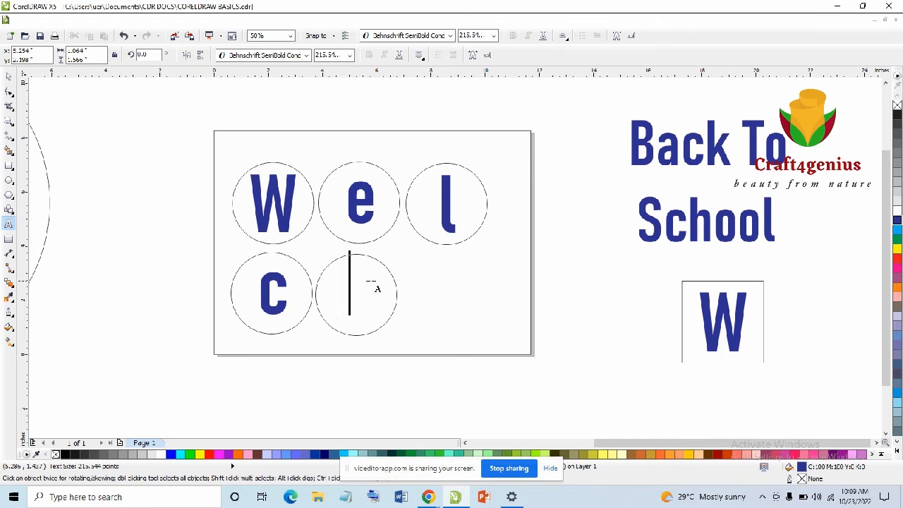
{"action": "type", "text": "o"}
{"action": "key", "text": "Escape"}
{"action": "left_click", "coordinate": [9, 76]}
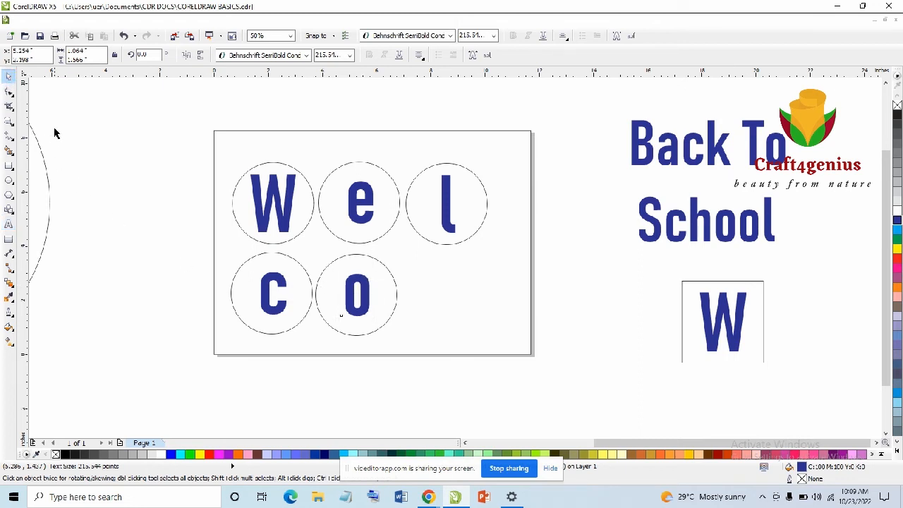
Copy the "o" circle to the end of the second row and change the copy's letter to "m"
{"action": "left_click", "coordinate": [315, 398]}
{"action": "left_click_drag", "start_coordinate": [359, 293], "coordinate": [444, 300]}
{"action": "left_click", "coordinate": [464, 318]}
{"action": "left_click", "coordinate": [522, 299]}
{"action": "double_click", "coordinate": [439, 298]}
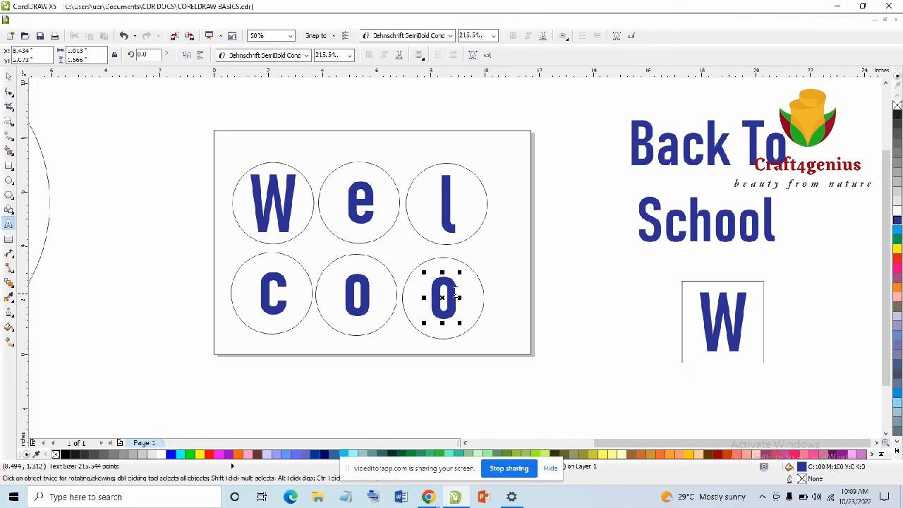
{"action": "left_click", "coordinate": [457, 295]}
{"action": "key", "text": "BackSpace"}
{"action": "type", "text": "m"}
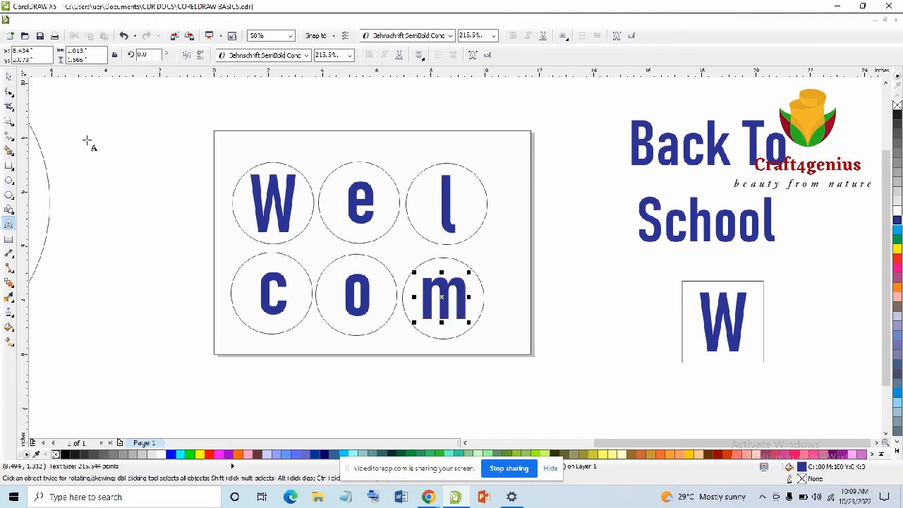
Move all six lettered circles together up and slightly left, close to the page's upper edge
{"action": "left_click", "coordinate": [9, 78]}
{"action": "left_click_drag", "start_coordinate": [179, 147], "coordinate": [551, 351]}
{"action": "left_click_drag", "start_coordinate": [375, 233], "coordinate": [366, 204]}
Move the second row of circles, "c", "o" and "m", up about 0.2 inches towards the first row
{"action": "left_click_drag", "start_coordinate": [147, 199], "coordinate": [529, 346]}
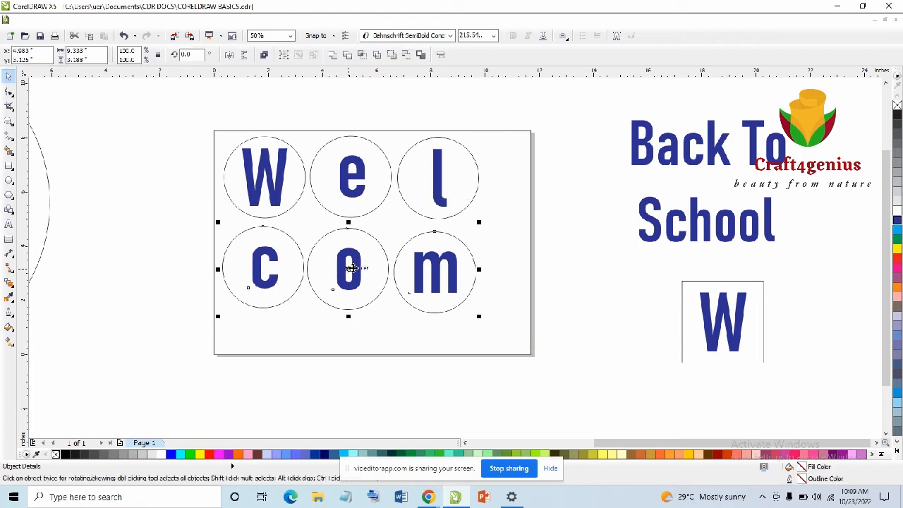
{"action": "left_click", "coordinate": [182, 127]}
{"action": "left_click_drag", "start_coordinate": [345, 192], "coordinate": [519, 233]}
{"action": "left_click_drag", "start_coordinate": [166, 212], "coordinate": [225, 255]}
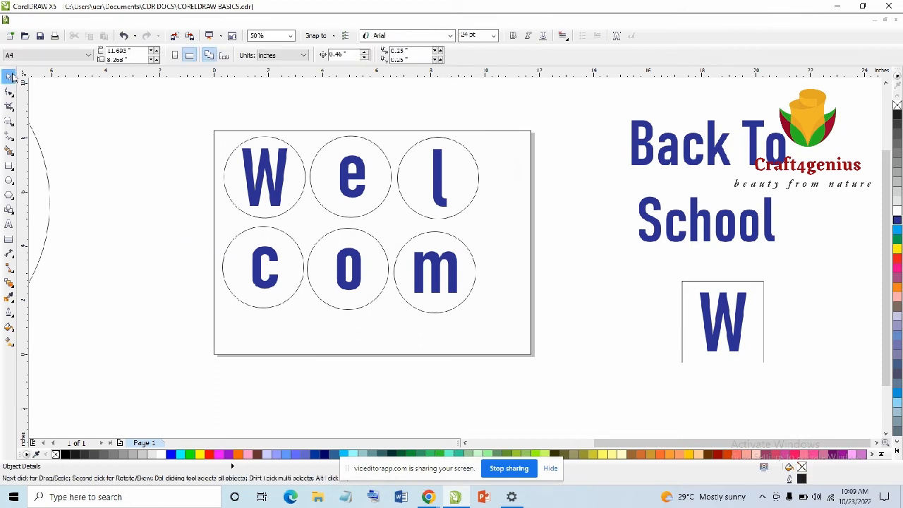
{"action": "left_click_drag", "start_coordinate": [183, 219], "coordinate": [496, 331]}
{"action": "scroll", "coordinate": [358, 227], "scroll_direction": "up", "scroll_amount": 2}
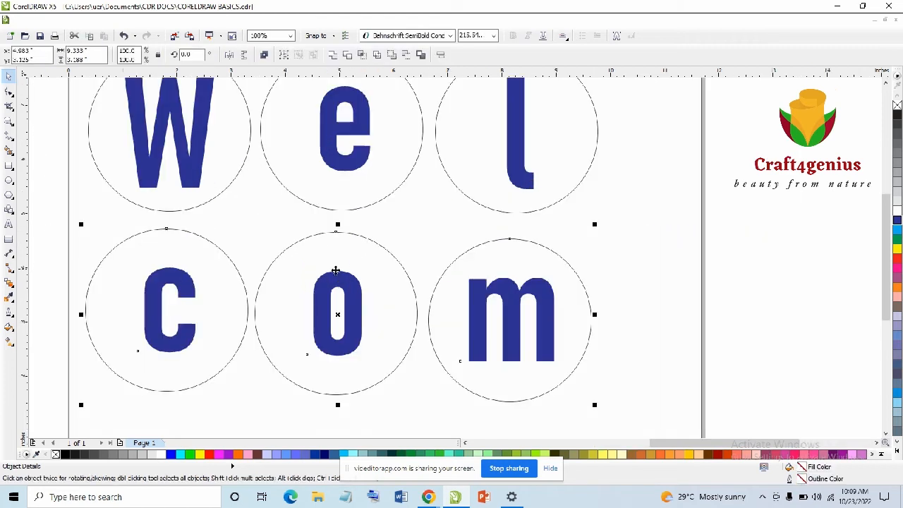
{"action": "left_click_drag", "start_coordinate": [336, 273], "coordinate": [330, 262]}
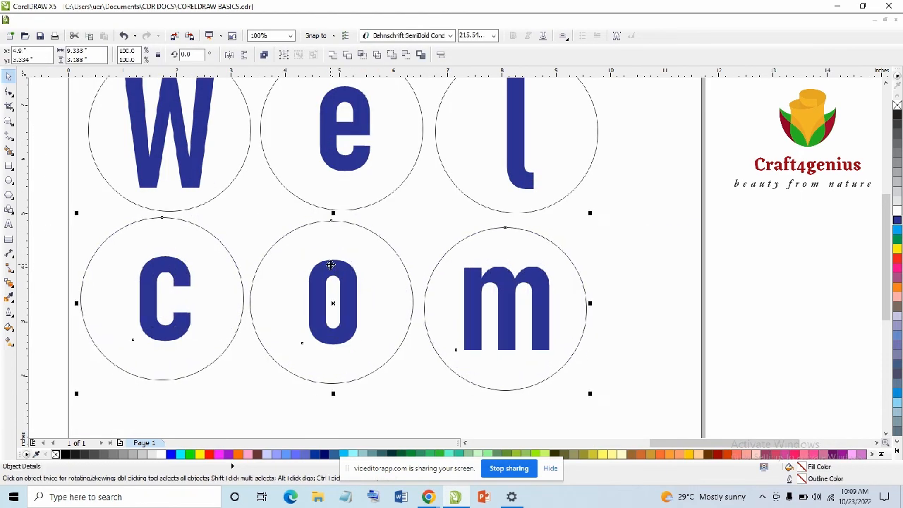
{"action": "scroll", "coordinate": [331, 263], "scroll_direction": "down", "scroll_amount": 1}
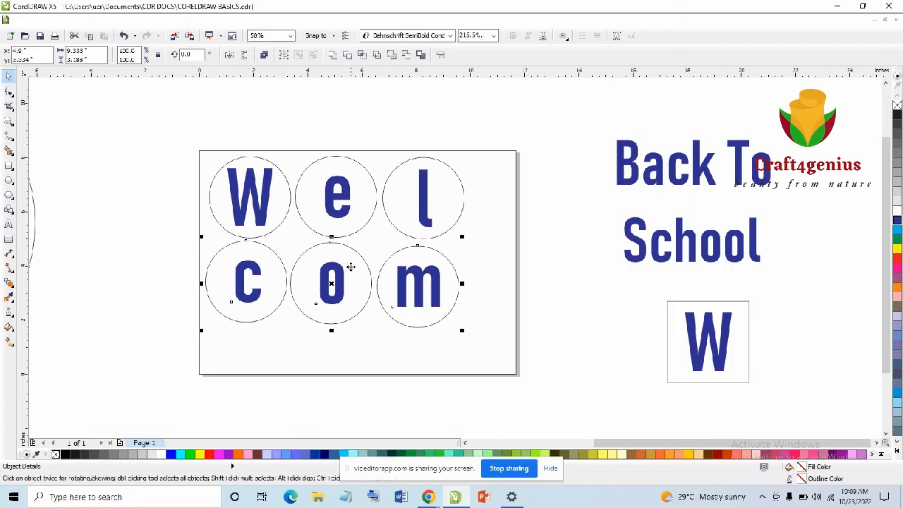
{"action": "left_click", "coordinate": [525, 262]}
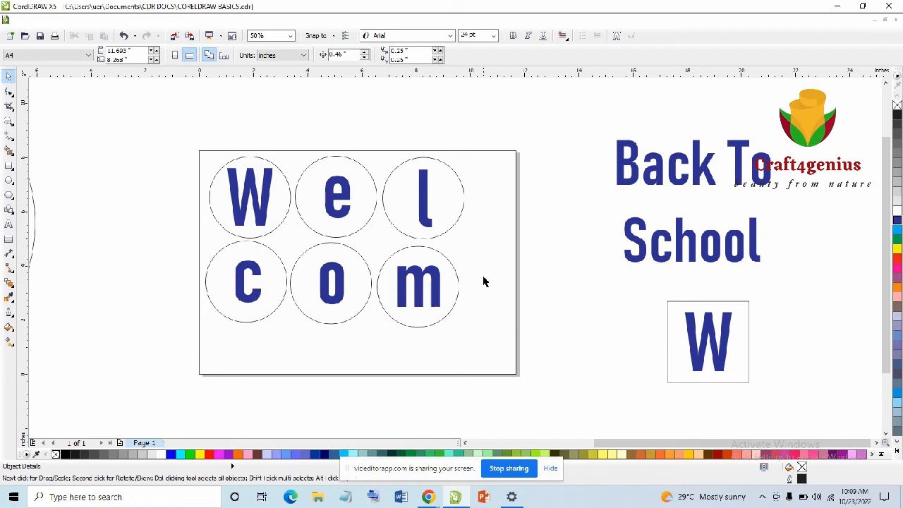
Copy the circle with the "e" from the first row to the lower right corner of the page
{"action": "left_click_drag", "start_coordinate": [406, 247], "coordinate": [407, 247]}
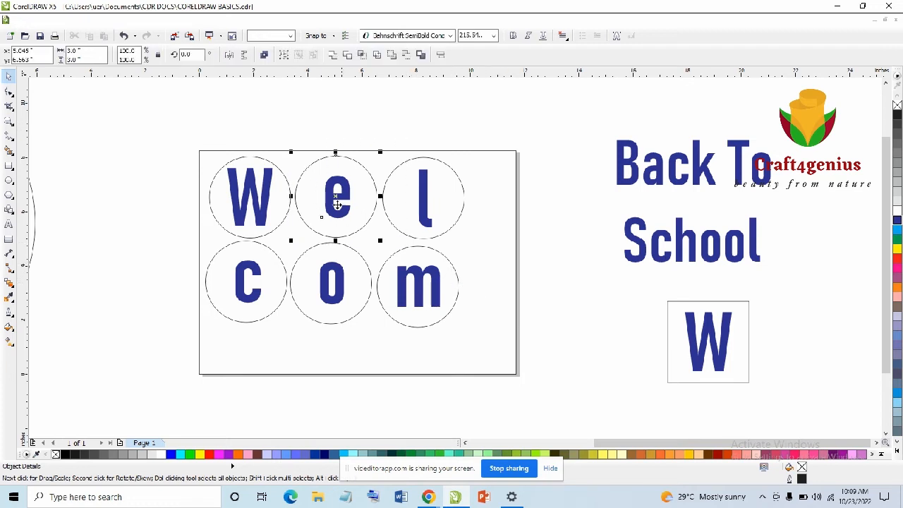
{"action": "left_click_drag", "start_coordinate": [334, 199], "coordinate": [480, 334]}
{"action": "left_click", "coordinate": [513, 352]}
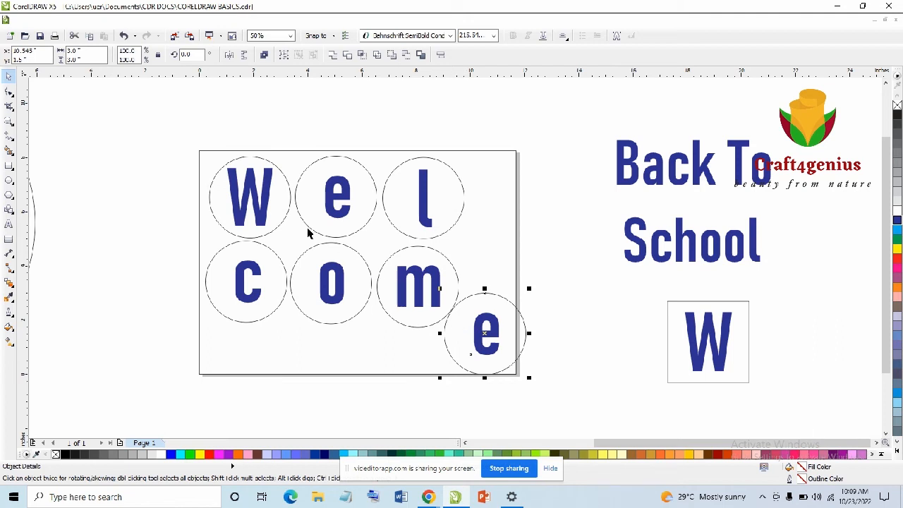
Try to nudge the "W", "e", "c" and "o" circles together to the left, and undo the move
{"action": "left_click_drag", "start_coordinate": [153, 130], "coordinate": [384, 352]}
{"action": "key", "text": "Left"}
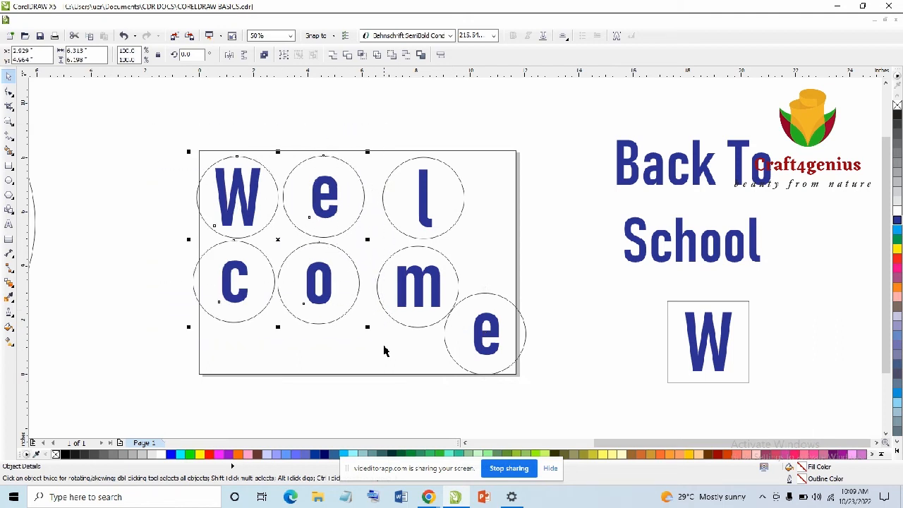
{"action": "key", "text": "ctrl+z"}
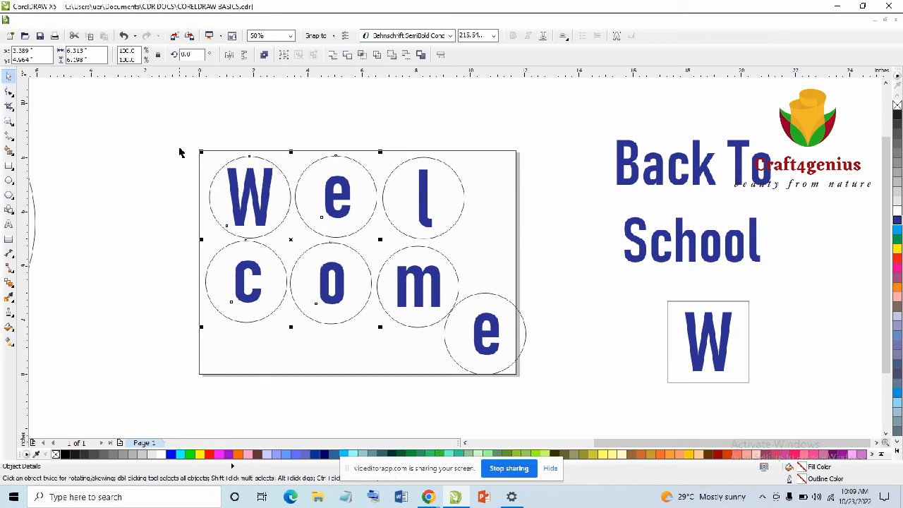
Try nudging the "W" circle and the first-row "e" circle to the left, and nudge each back
{"action": "left_click", "coordinate": [166, 146]}
{"action": "left_click_drag", "start_coordinate": [184, 141], "coordinate": [318, 247]}
{"action": "key", "text": "Left"}
{"action": "key", "text": "Left"}
{"action": "key", "text": "Right"}
{"action": "key", "text": "Right"}
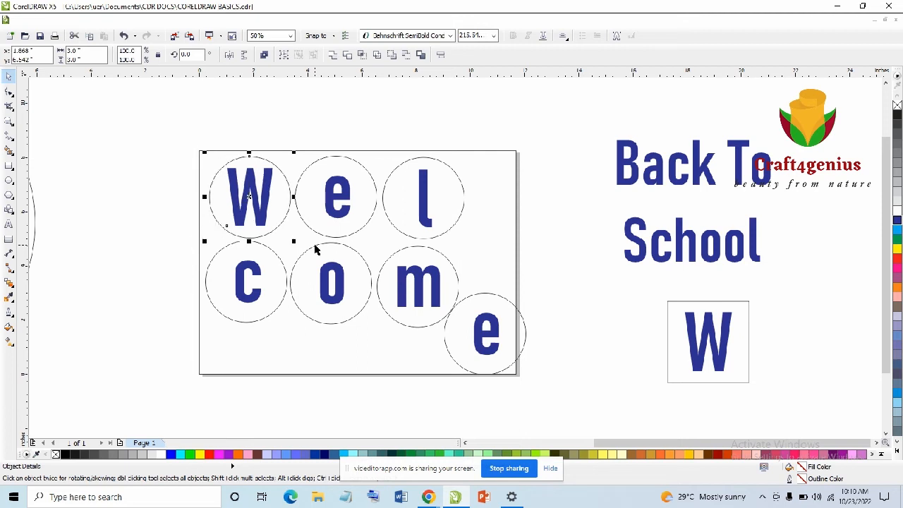
{"action": "left_click_drag", "start_coordinate": [281, 120], "coordinate": [391, 263]}
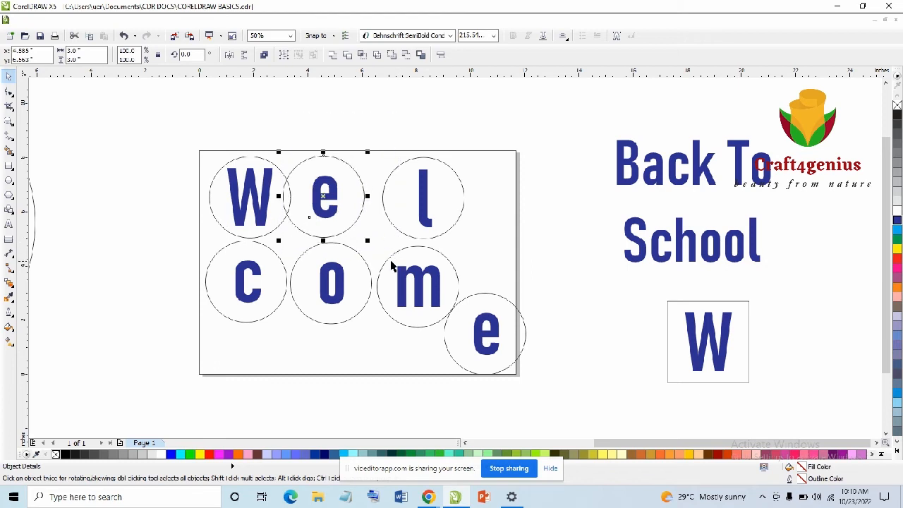
{"action": "key", "text": "Right"}
{"action": "left_click", "coordinate": [345, 105]}
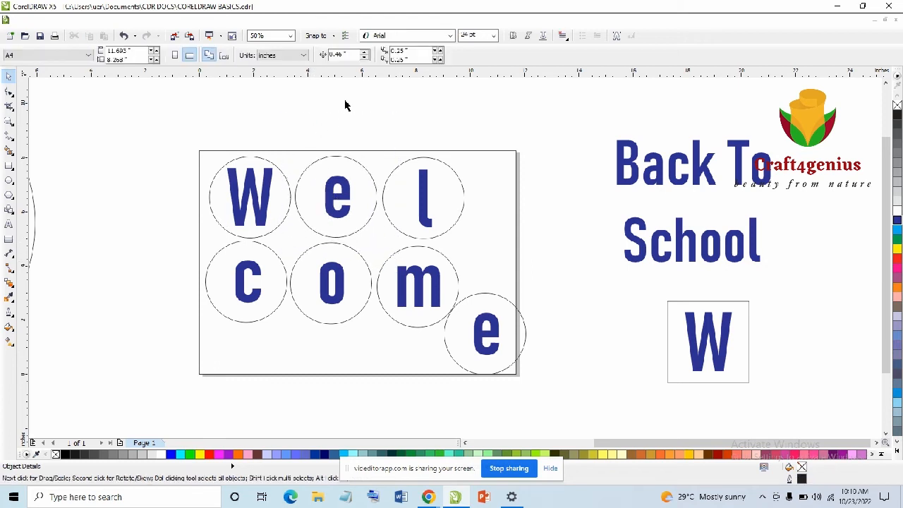
Reduce the nudge distance and nudge the "W" circle about 0.11 inches to the left
{"action": "left_click", "coordinate": [365, 58]}
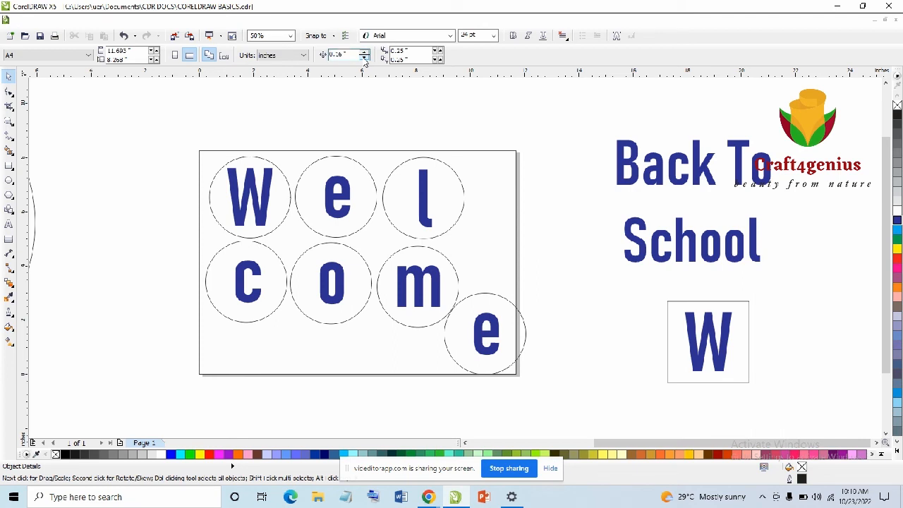
{"action": "left_click_drag", "start_coordinate": [201, 132], "coordinate": [308, 256]}
{"action": "key", "text": "Left"}
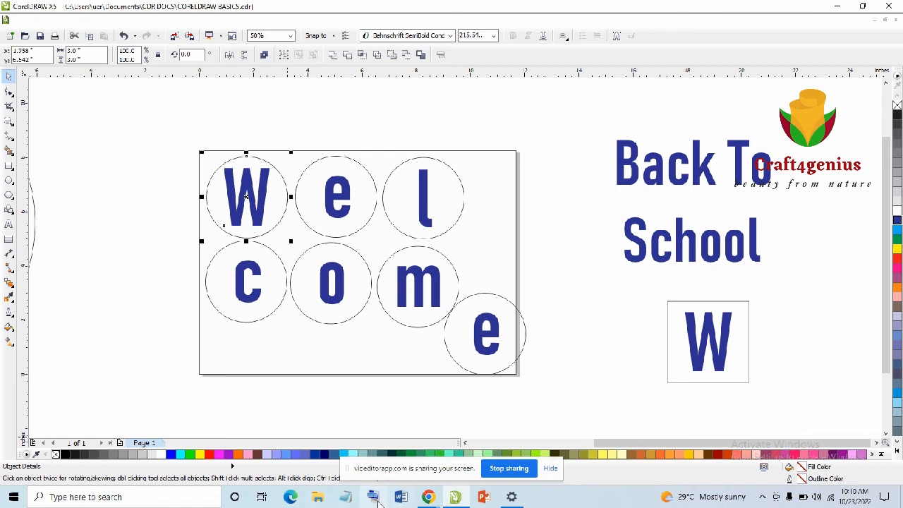
Open the on-screen keyboard and place it below the first row of circles
{"action": "left_click", "coordinate": [347, 343]}
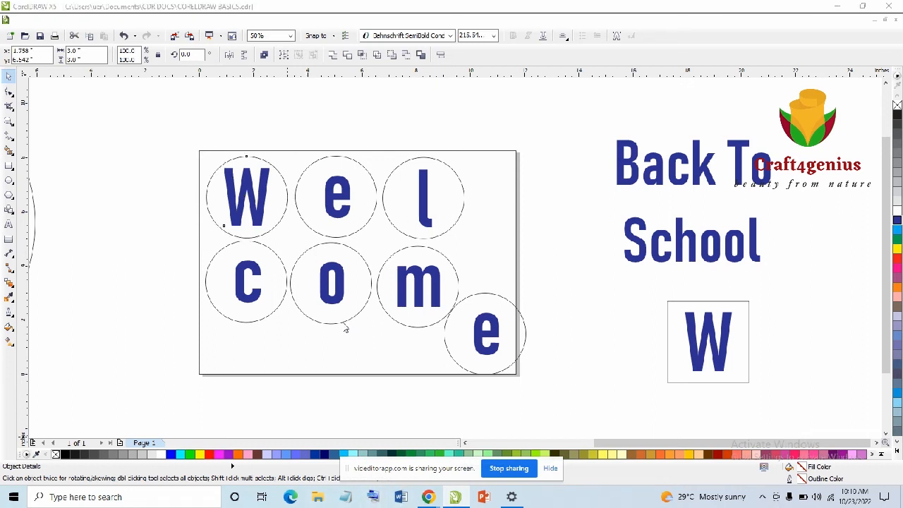
{"action": "key", "text": "ctrl+super+o"}
{"action": "left_click", "coordinate": [365, 247]}
{"action": "left_click_drag", "start_coordinate": [364, 251], "coordinate": [341, 279]}
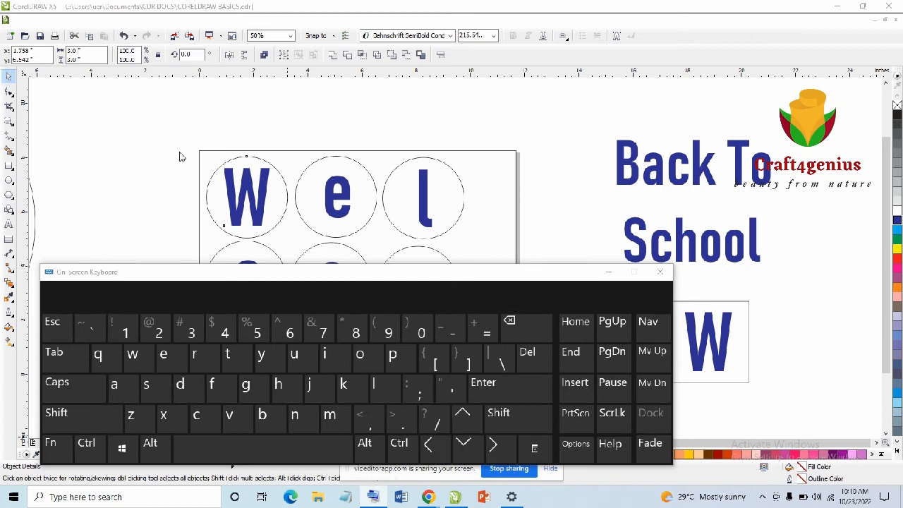
Nudge the "W" circle 0.22 inches left to the page edge, and nudge the first-row "e" circle left beside it to X 4.605 inches
{"action": "left_click_drag", "start_coordinate": [171, 130], "coordinate": [308, 248]}
{"action": "left_click", "coordinate": [435, 446]}
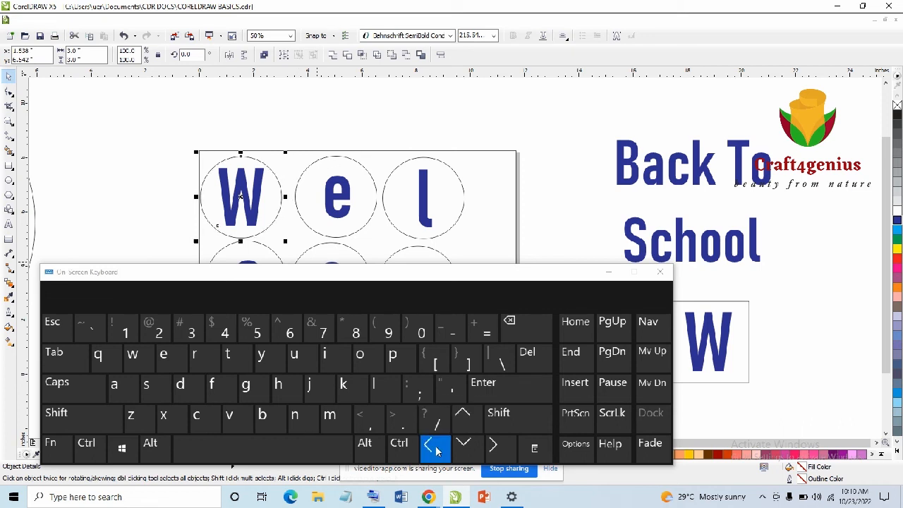
{"action": "left_click", "coordinate": [307, 163]}
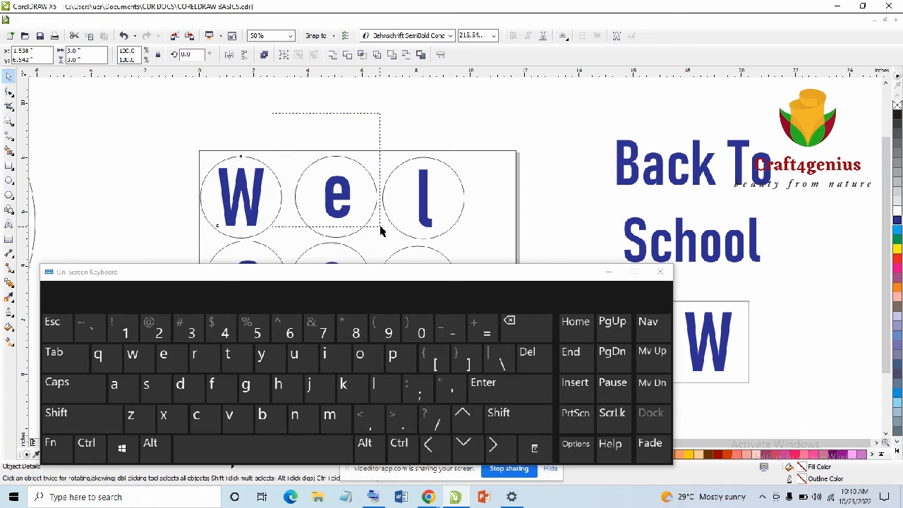
{"action": "left_click", "coordinate": [430, 445]}
{"action": "left_click", "coordinate": [372, 127]}
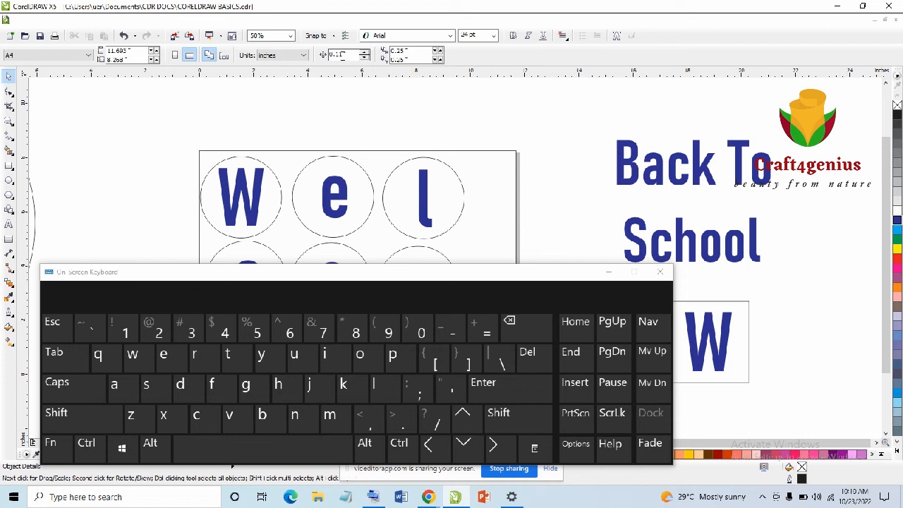
{"action": "left_click_drag", "start_coordinate": [278, 120], "coordinate": [396, 254]}
{"action": "left_click", "coordinate": [430, 446]}
{"action": "left_click", "coordinate": [430, 446]}
{"action": "left_click", "coordinate": [432, 451]}
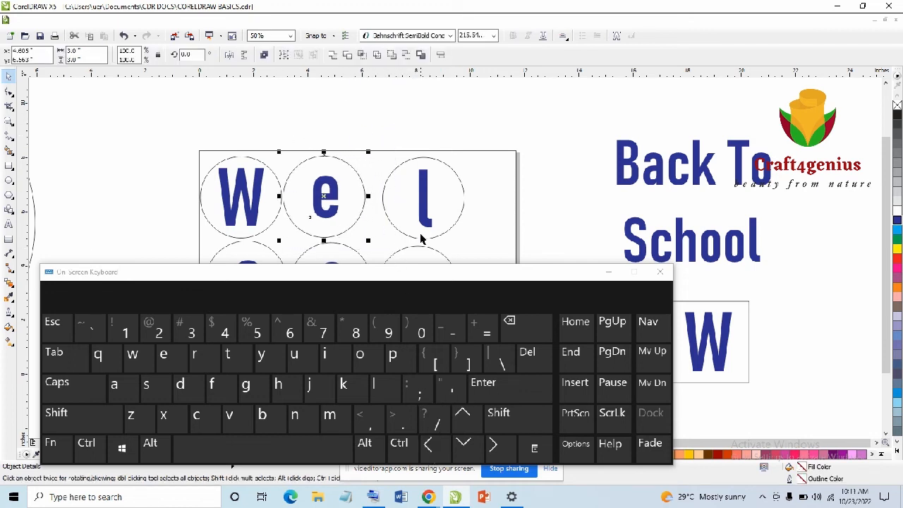
Nudge the "l" circle left until it meets the first-row "e" circle, at X 7.615 inches
{"action": "left_click_drag", "start_coordinate": [363, 122], "coordinate": [490, 242]}
{"action": "left_click", "coordinate": [438, 445]}
{"action": "left_click", "coordinate": [438, 444]}
{"action": "left_click", "coordinate": [437, 445]}
{"action": "left_click", "coordinate": [438, 444]}
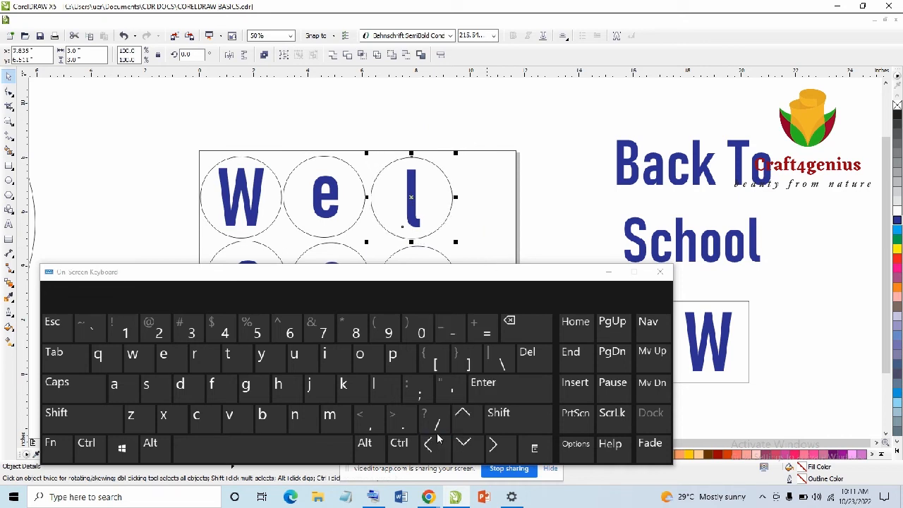
{"action": "left_click", "coordinate": [437, 443]}
{"action": "left_click", "coordinate": [437, 443]}
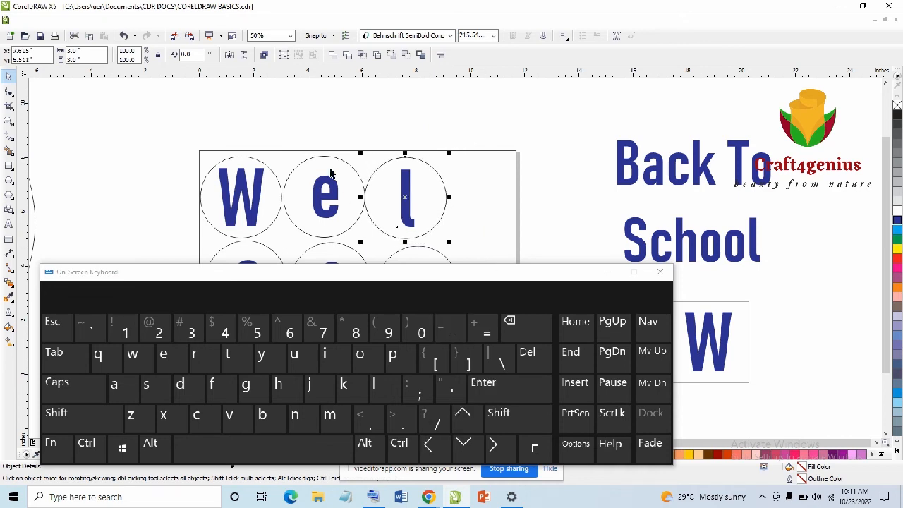
Nudge the second-row "c", "o" and "m" circles together to the left, to X 4.68 inches at the page edge
{"action": "scroll", "coordinate": [330, 173], "scroll_direction": "down", "scroll_amount": 2}
{"action": "scroll", "coordinate": [356, 240], "scroll_direction": "down", "scroll_amount": 1}
{"action": "scroll", "coordinate": [299, 163], "scroll_direction": "up", "scroll_amount": 3}
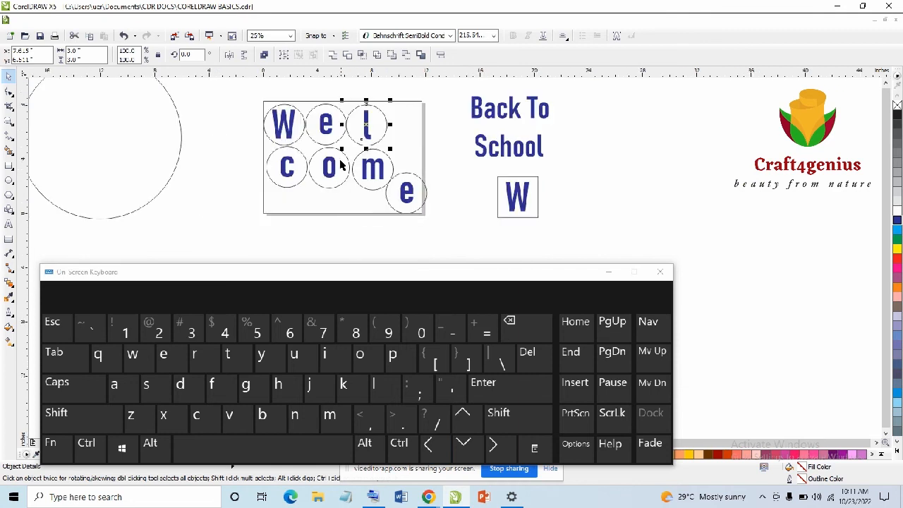
{"action": "scroll", "coordinate": [182, 161], "scroll_direction": "down", "scroll_amount": 2}
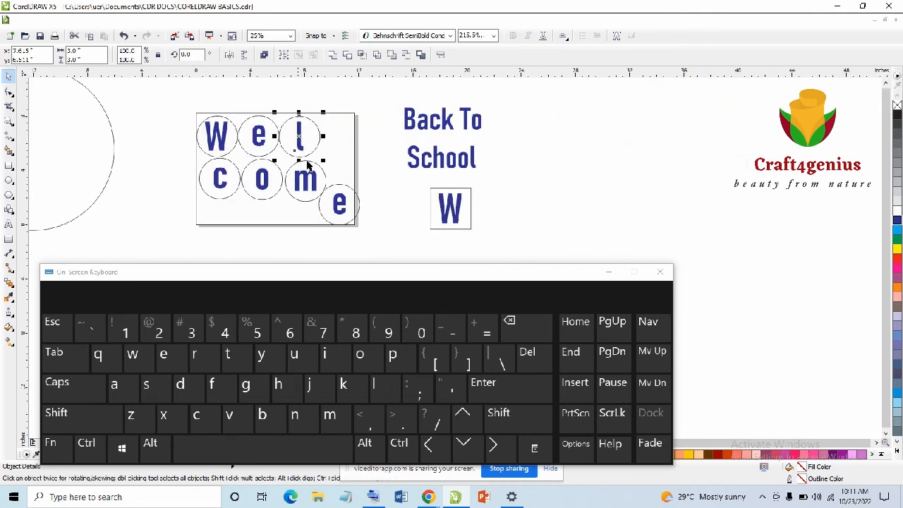
{"action": "scroll", "coordinate": [304, 185], "scroll_direction": "up", "scroll_amount": 2}
{"action": "scroll", "coordinate": [305, 185], "scroll_direction": "down", "scroll_amount": 2}
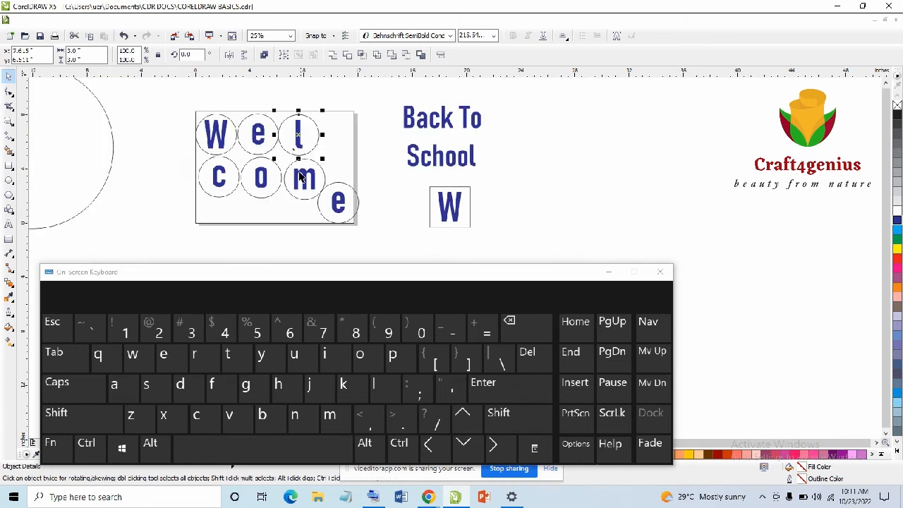
{"action": "left_click_drag", "start_coordinate": [180, 157], "coordinate": [329, 203]}
{"action": "left_click", "coordinate": [428, 444]}
{"action": "left_click", "coordinate": [428, 443]}
{"action": "scroll", "coordinate": [318, 162], "scroll_direction": "up", "scroll_amount": 1}
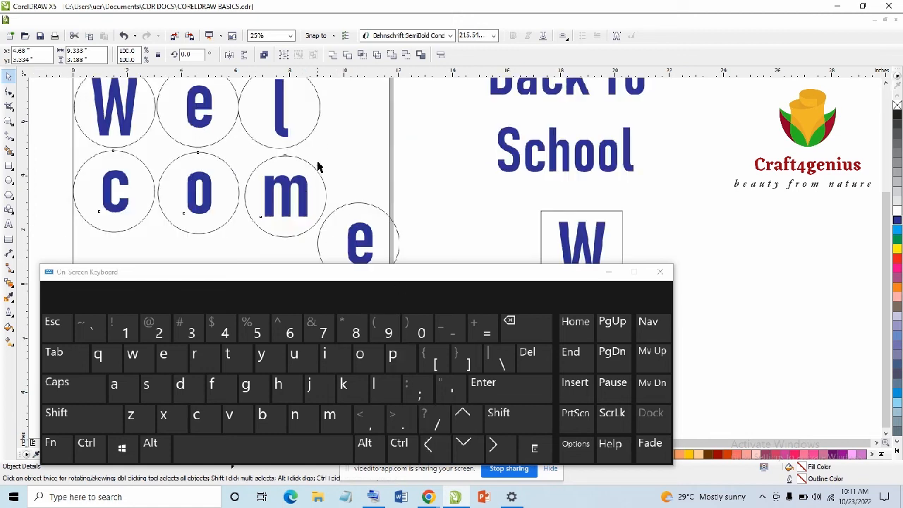
{"action": "scroll", "coordinate": [177, 151], "scroll_direction": "down", "scroll_amount": 1}
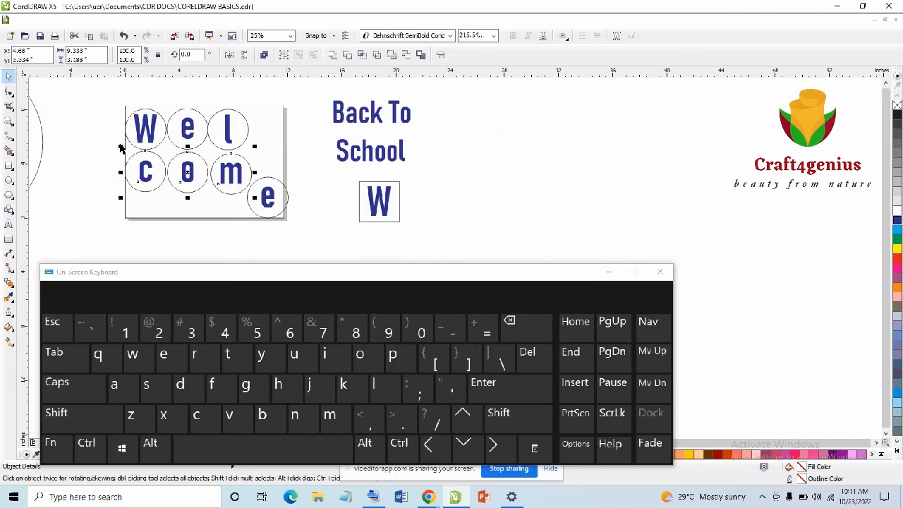
Nudge the "c", "o" and "m" circles up towards the first row, and nudge both rows of circles up together
{"action": "left_click", "coordinate": [462, 417]}
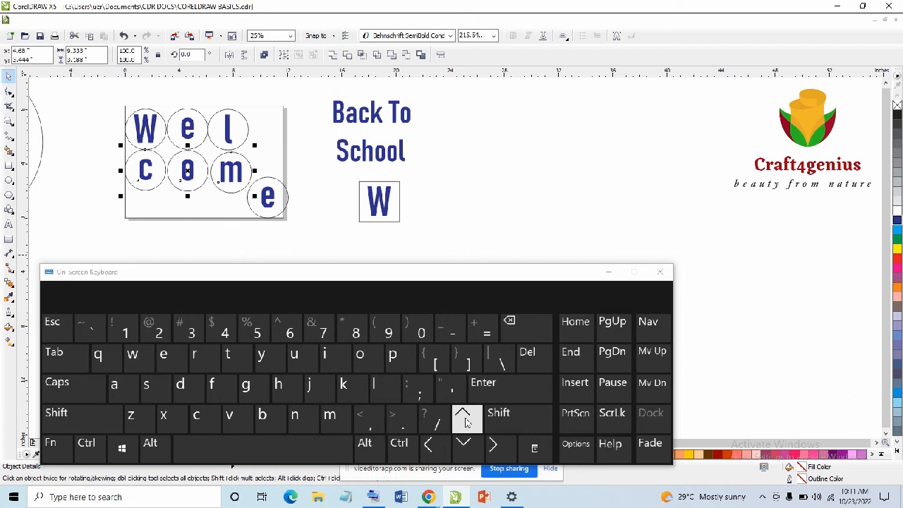
{"action": "left_click_drag", "start_coordinate": [100, 100], "coordinate": [279, 221]}
{"action": "left_click", "coordinate": [462, 417]}
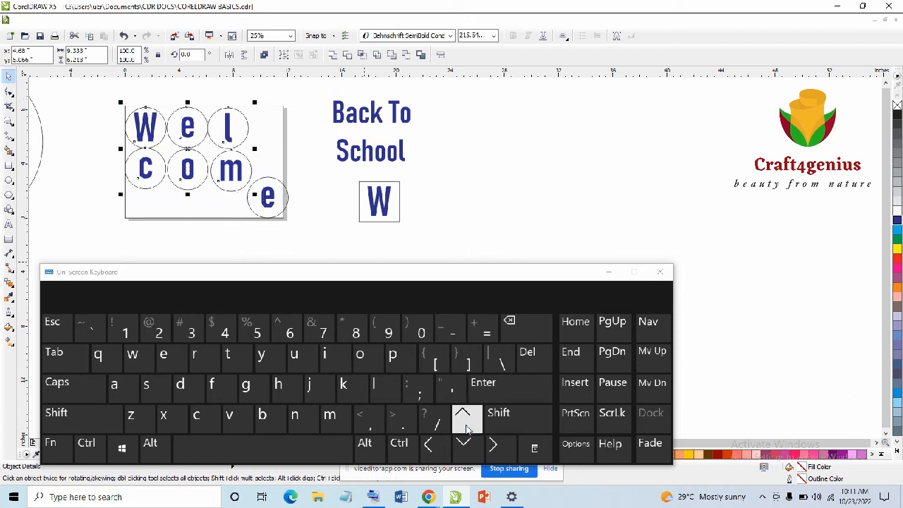
Nudge the last "e" circle 0.55 inches left inside the page, and the "m" circle left beside the "o", to X 7.626 inches
{"action": "left_click", "coordinate": [331, 199]}
{"action": "scroll", "coordinate": [263, 205], "scroll_direction": "up", "scroll_amount": 1}
{"action": "scroll", "coordinate": [268, 194], "scroll_direction": "down", "scroll_amount": 1}
{"action": "left_click_drag", "start_coordinate": [303, 167], "coordinate": [252, 220]}
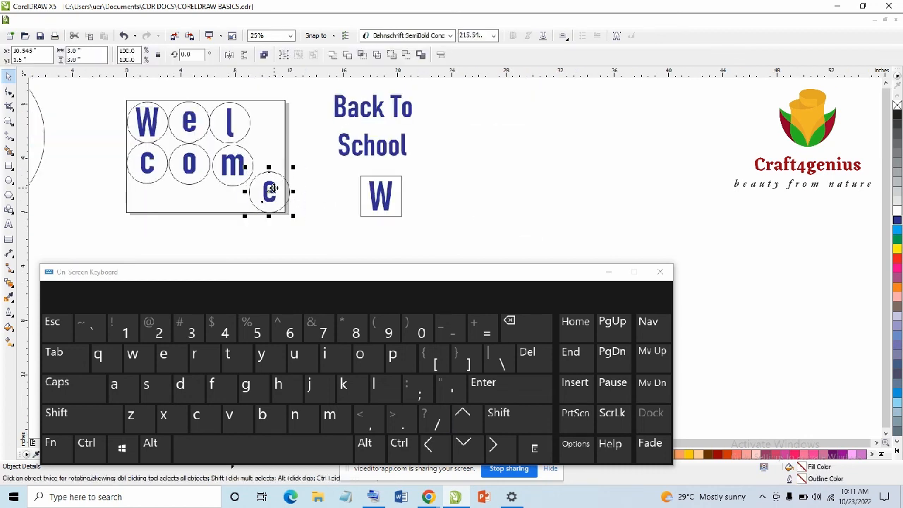
{"action": "left_click", "coordinate": [431, 444]}
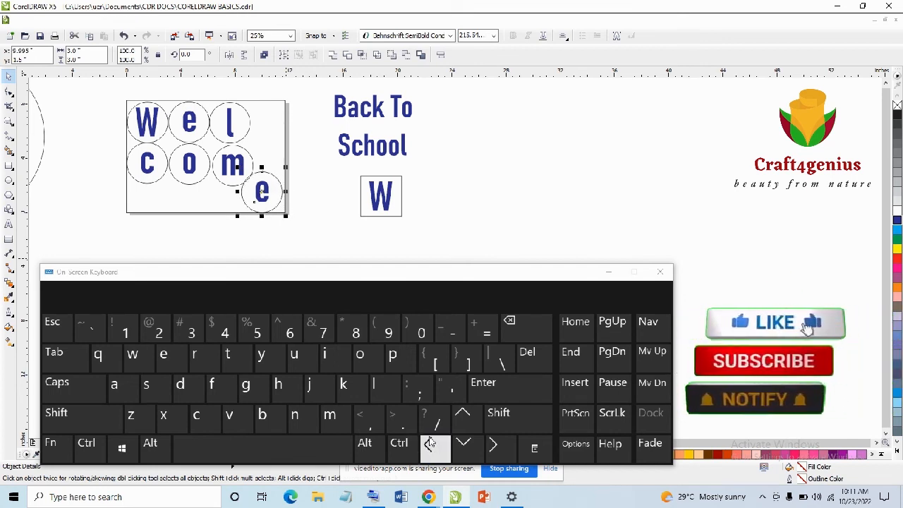
{"action": "left_click", "coordinate": [217, 180]}
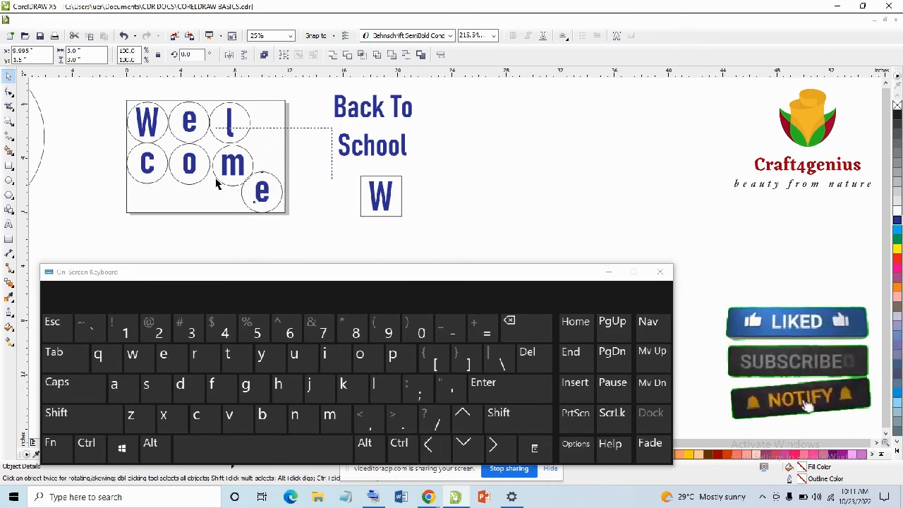
{"action": "left_click", "coordinate": [433, 455]}
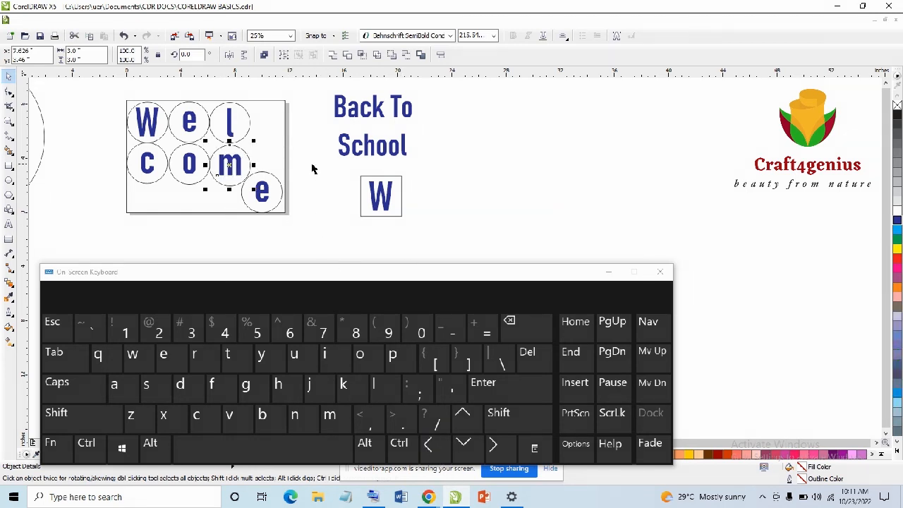
Fine-tune the last "e" circle to X 10.105, Y 1.61 inches in the page's lower-right corner, and select all objects on the page
{"action": "left_click", "coordinate": [261, 187]}
{"action": "scroll", "coordinate": [263, 188], "scroll_direction": "up", "scroll_amount": 1}
{"action": "left_click", "coordinate": [462, 416]}
{"action": "left_click", "coordinate": [463, 417]}
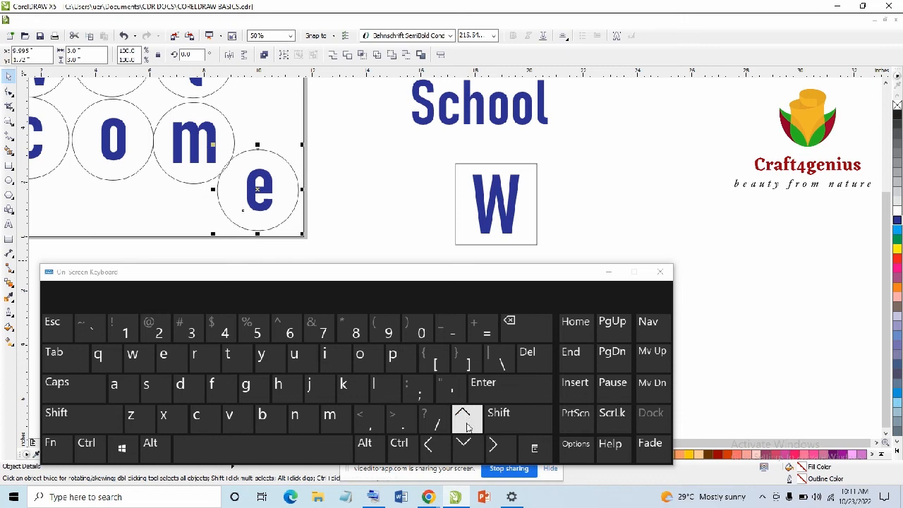
{"action": "left_click", "coordinate": [496, 445]}
{"action": "left_click", "coordinate": [470, 447]}
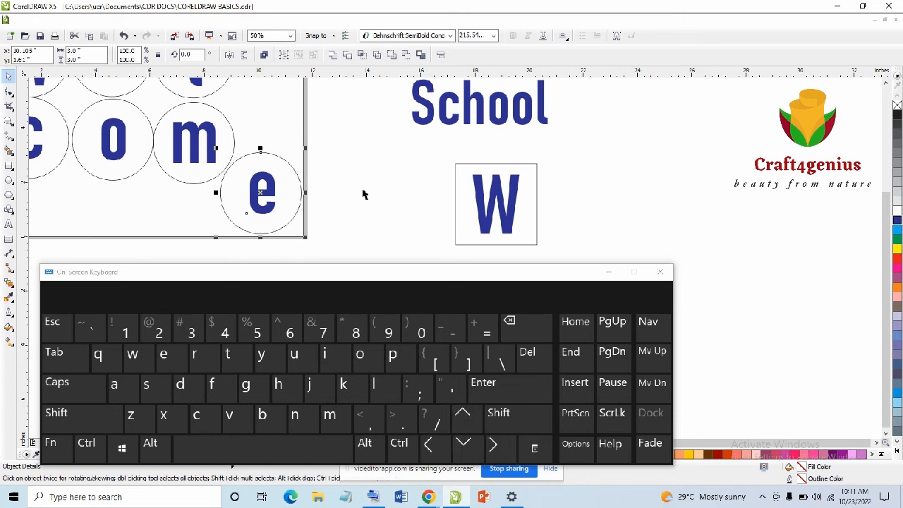
{"action": "scroll", "coordinate": [364, 194], "scroll_direction": "down", "scroll_amount": 1}
{"action": "left_click", "coordinate": [266, 104]}
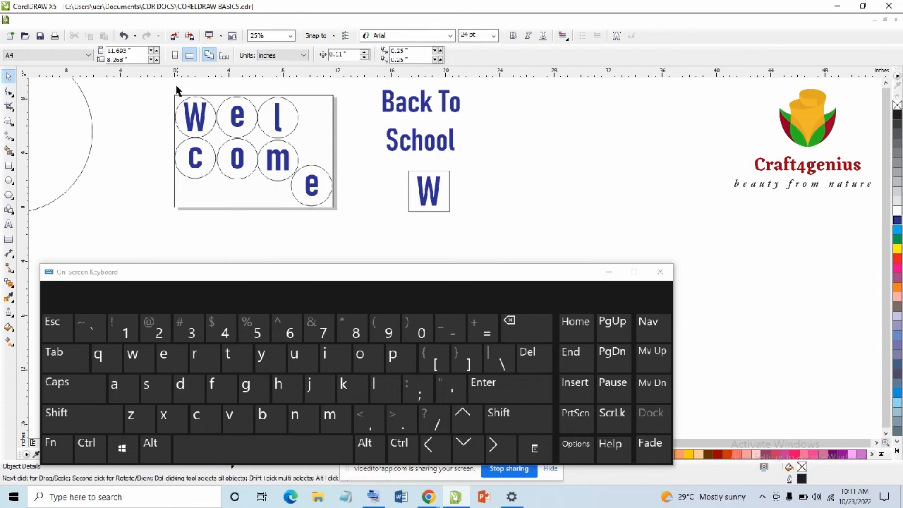
{"action": "left_click_drag", "start_coordinate": [178, 103], "coordinate": [360, 224]}
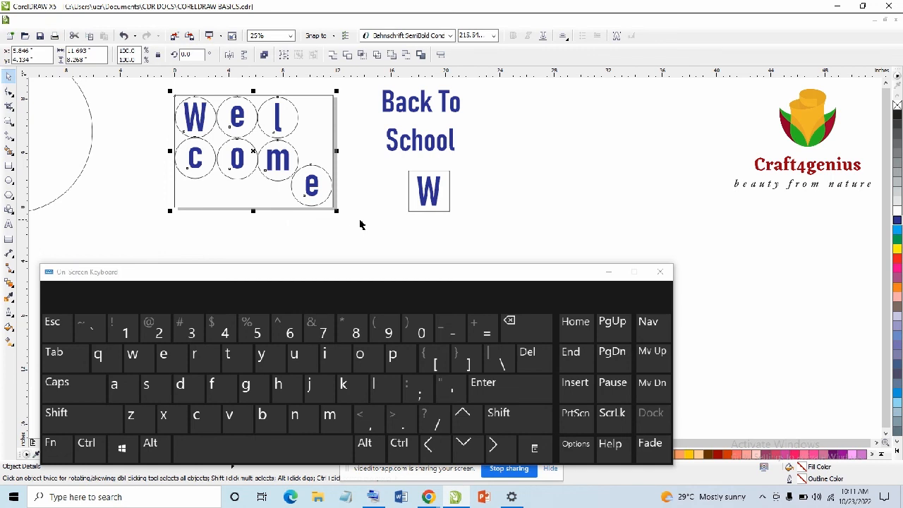
Change the page size to A3 in landscape orientation
{"action": "left_click", "coordinate": [118, 170]}
{"action": "left_click", "coordinate": [47, 55]}
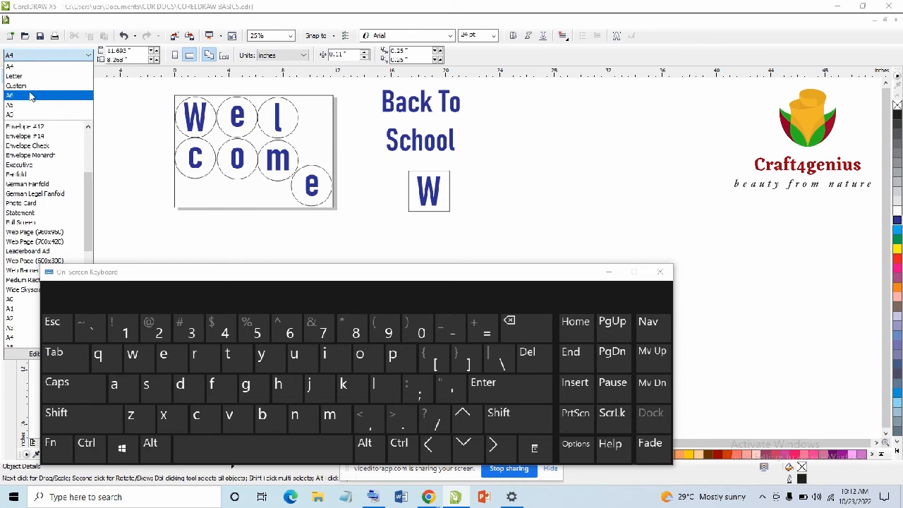
{"action": "left_click", "coordinate": [27, 114]}
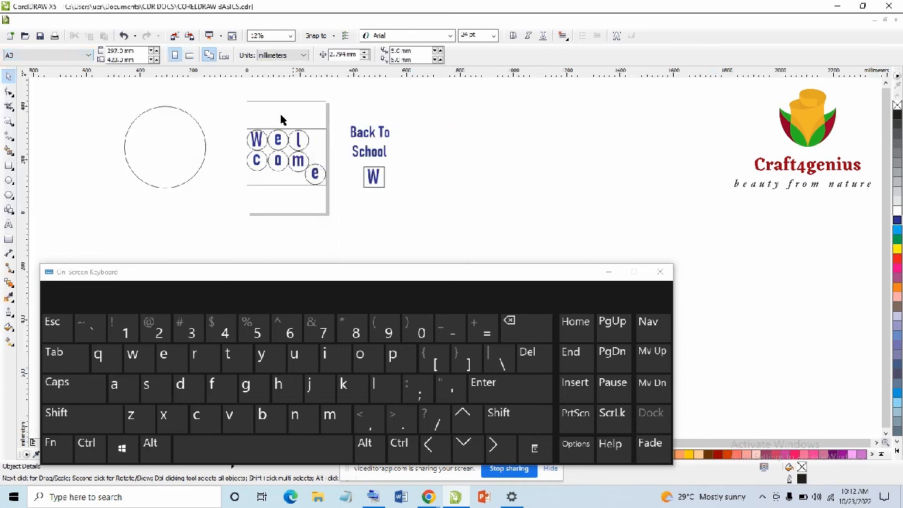
{"action": "left_click", "coordinate": [189, 55]}
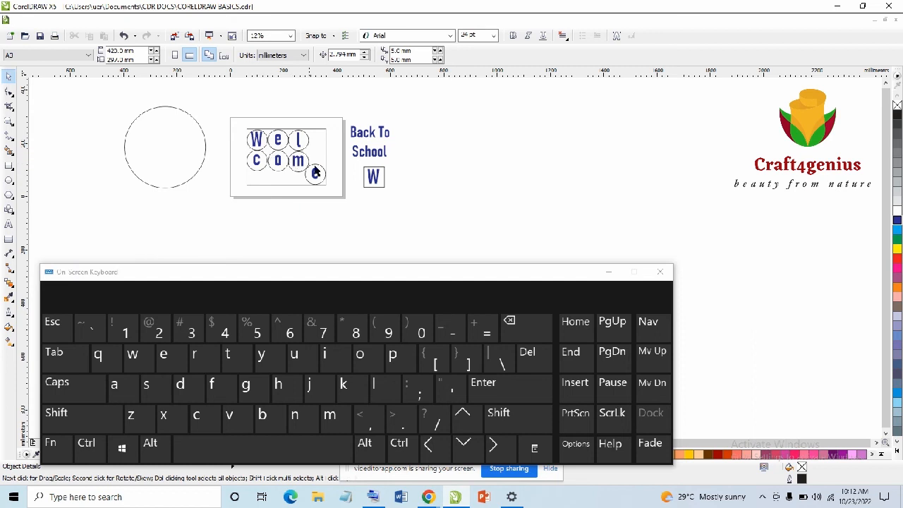
Minimise the on-screen keyboard and set the page back to A4 in landscape orientation
{"action": "left_click", "coordinate": [608, 271]}
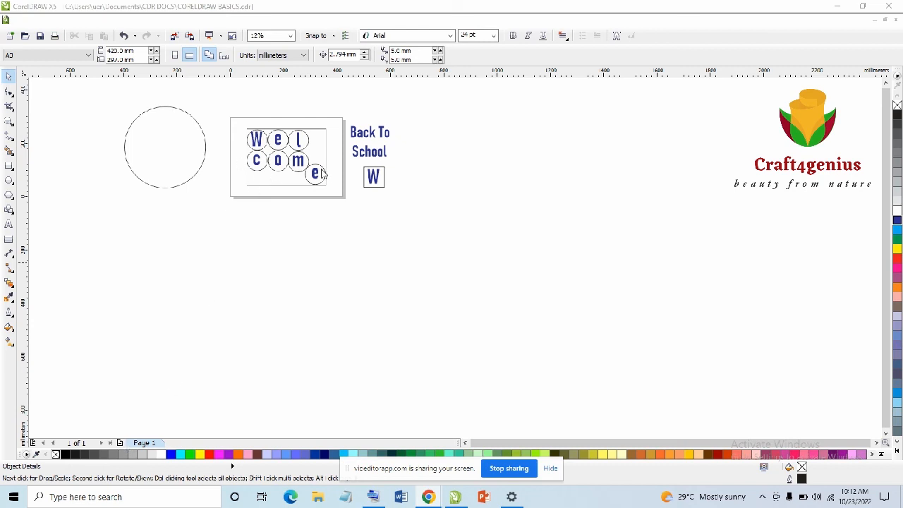
{"action": "scroll", "coordinate": [285, 127], "scroll_direction": "up", "scroll_amount": 1}
{"action": "scroll", "coordinate": [285, 127], "scroll_direction": "down", "scroll_amount": 1}
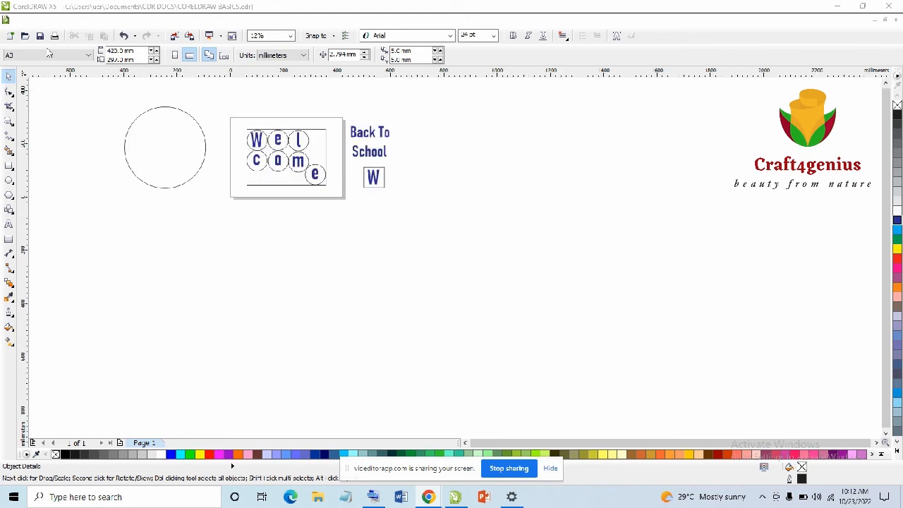
{"action": "left_click", "coordinate": [48, 56]}
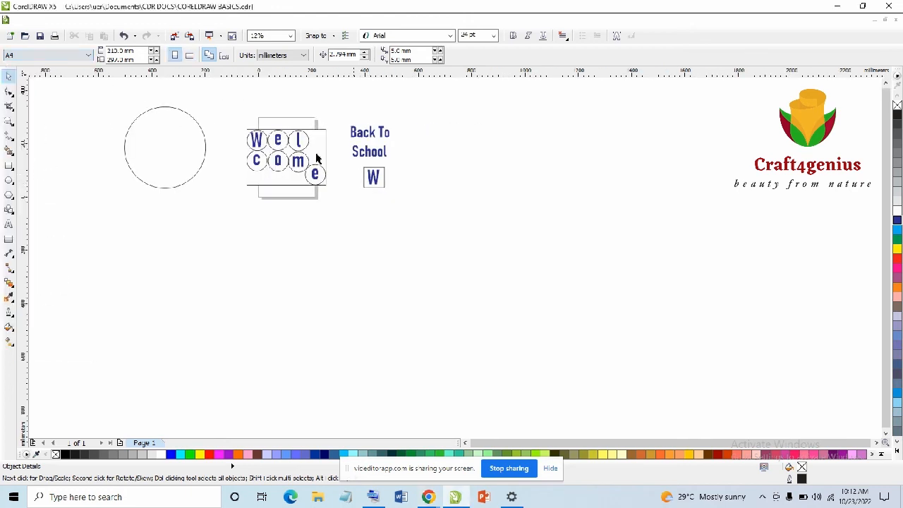
{"action": "left_click", "coordinate": [189, 56]}
{"action": "scroll", "coordinate": [276, 146], "scroll_direction": "up", "scroll_amount": 1}
{"action": "scroll", "coordinate": [282, 131], "scroll_direction": "down", "scroll_amount": 1}
{"action": "scroll", "coordinate": [280, 124], "scroll_direction": "up", "scroll_amount": 1}
Select all the letter circles with the page frame, and start publishing to PDF with the Desktop as save location
{"action": "left_click_drag", "start_coordinate": [197, 118], "coordinate": [392, 269]}
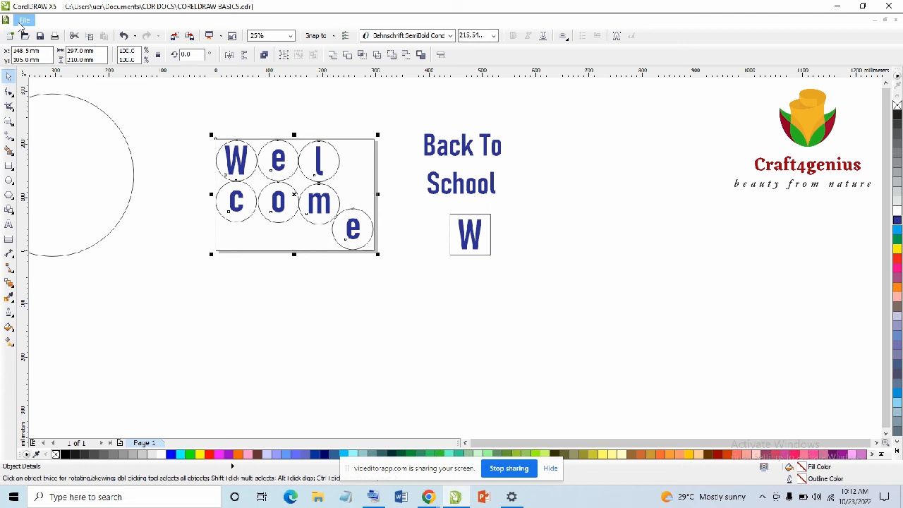
{"action": "left_click", "coordinate": [22, 21]}
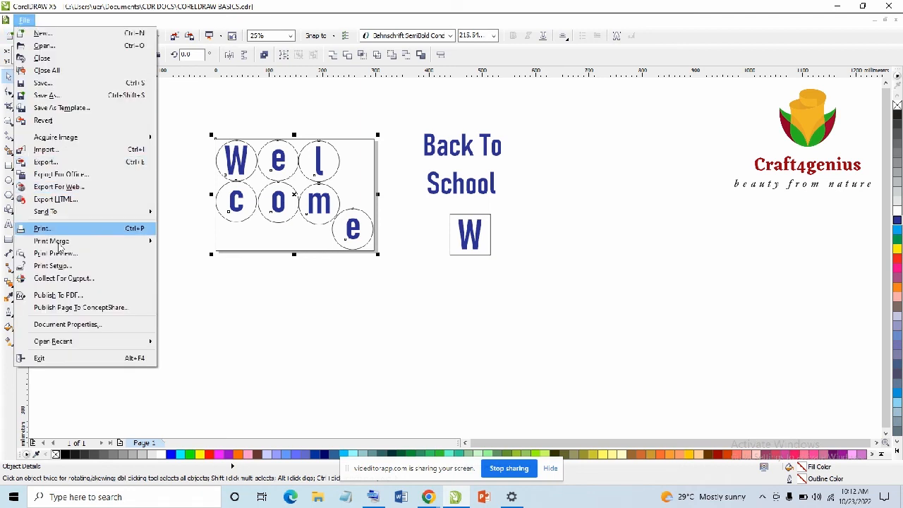
{"action": "left_click", "coordinate": [72, 295]}
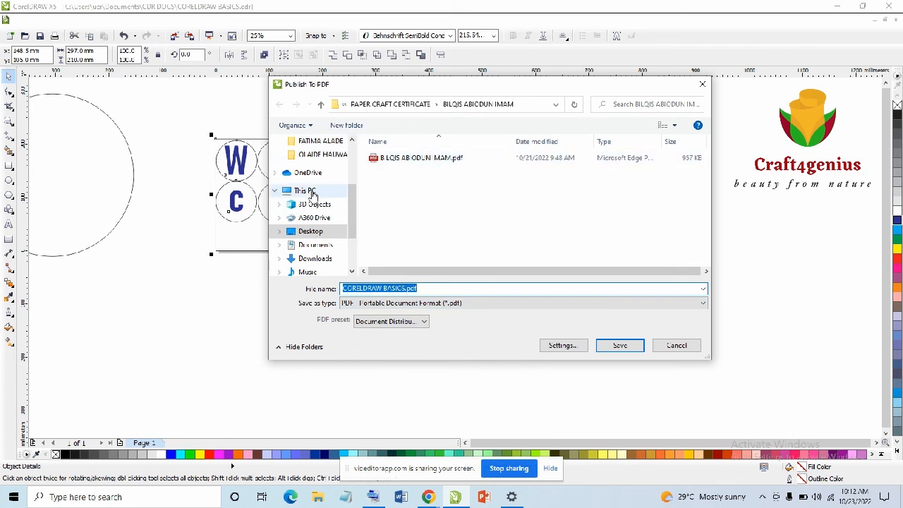
{"action": "left_click", "coordinate": [314, 233]}
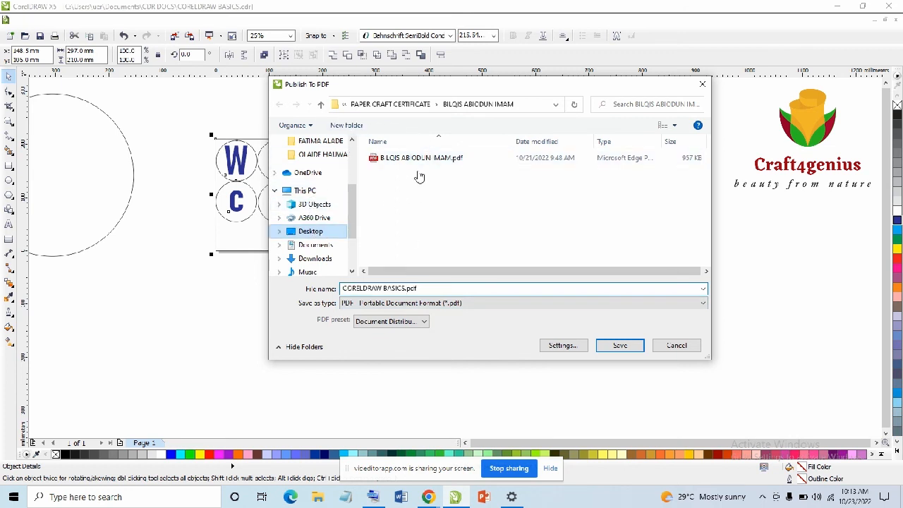
{"action": "scroll", "coordinate": [399, 194], "scroll_direction": "down", "scroll_amount": 1}
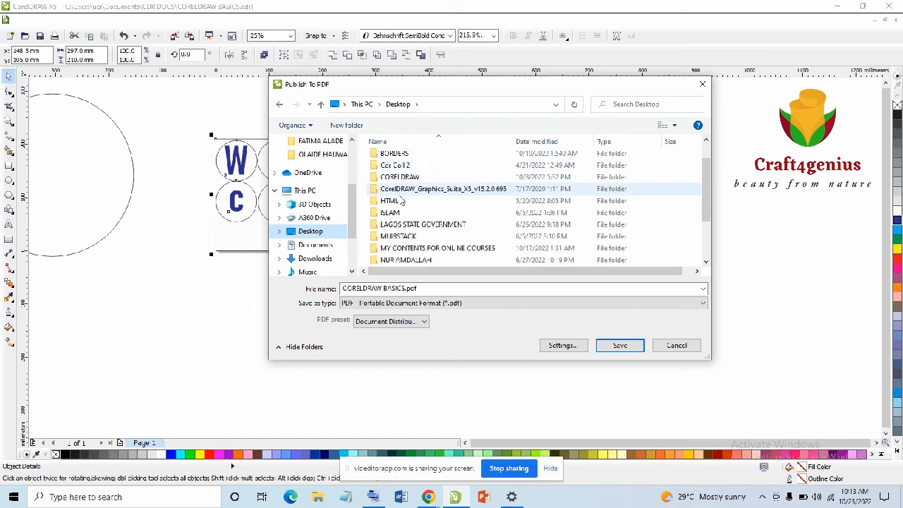
Name the PDF file "welcome text"
{"action": "left_click", "coordinate": [344, 288]}
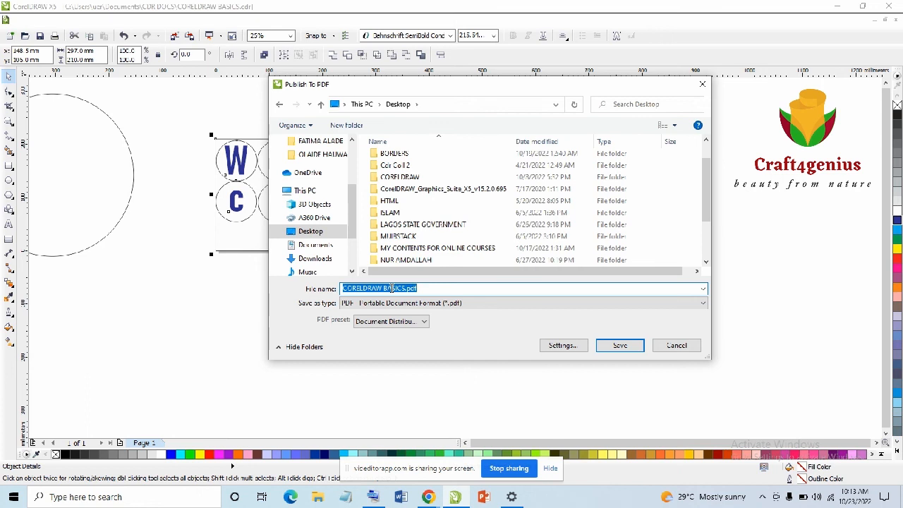
{"action": "type", "text": "elcome text"}
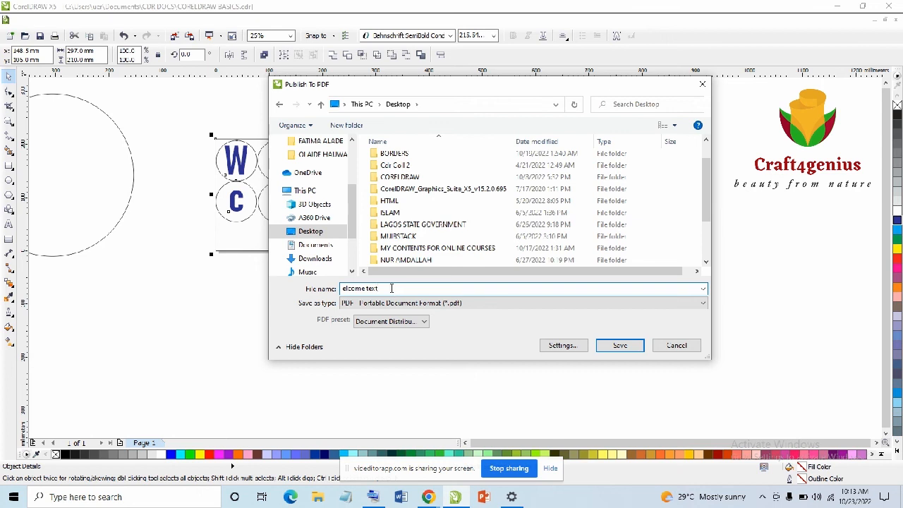
{"action": "key", "text": "Home"}
{"action": "type", "text": "w"}
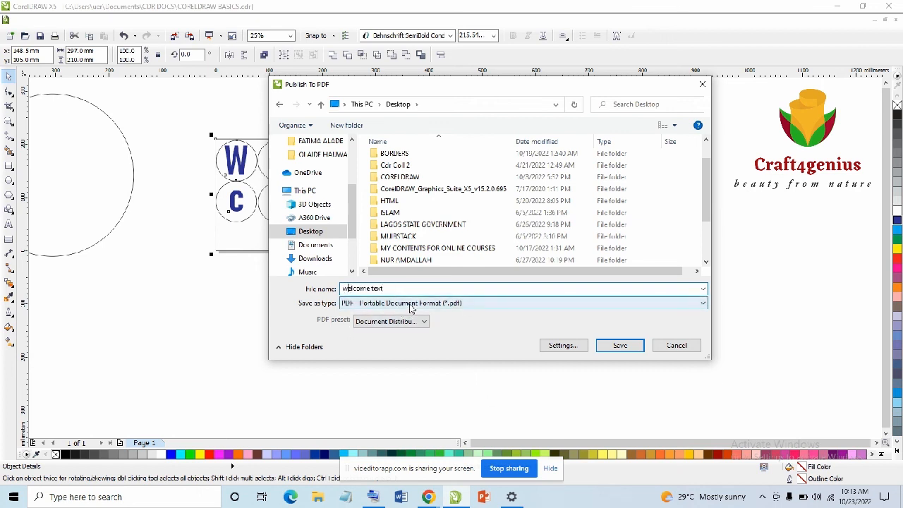
Save the PDF and move the welcome text.pdf file beside the CorelDRAW X5 shortcut on the Windows desktop
{"action": "left_click", "coordinate": [626, 348]}
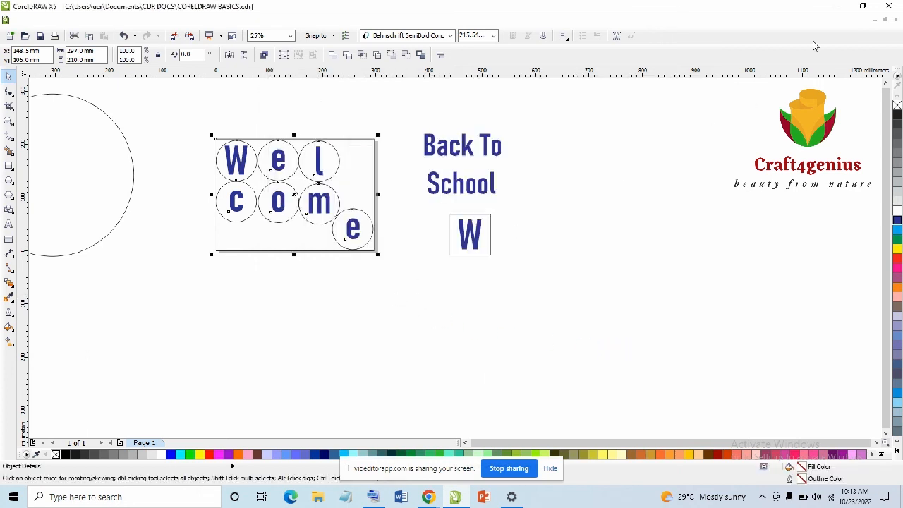
{"action": "left_click", "coordinate": [836, 8]}
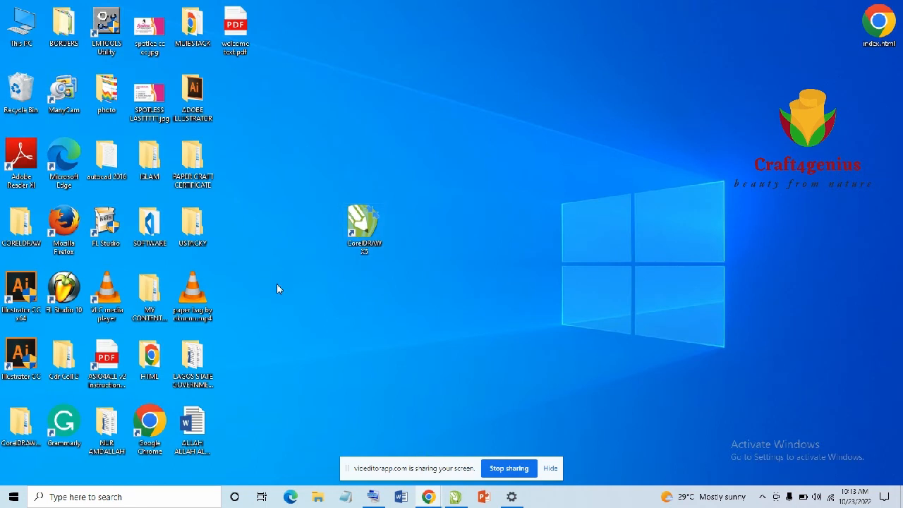
{"action": "left_click_drag", "start_coordinate": [235, 28], "coordinate": [438, 227]}
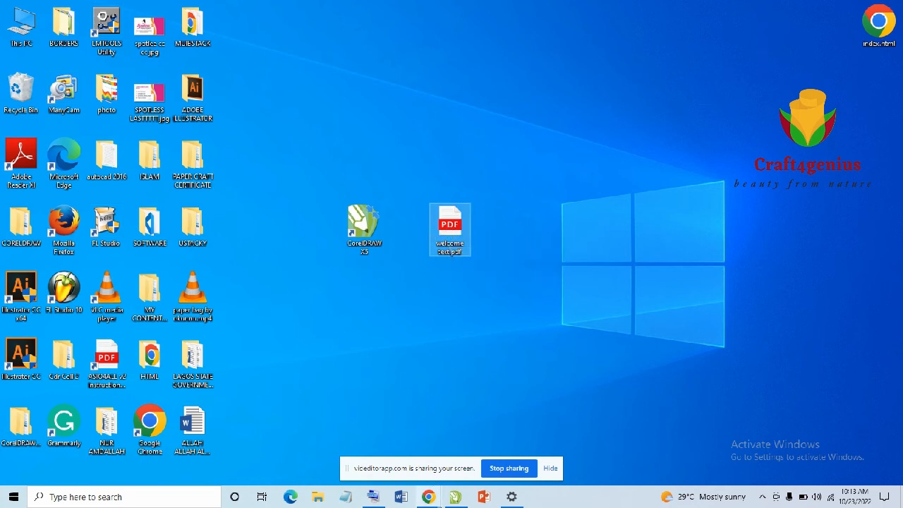
Return to CorelDRAW and fill the circle around the letter W with yellow
{"action": "left_click", "coordinate": [457, 502]}
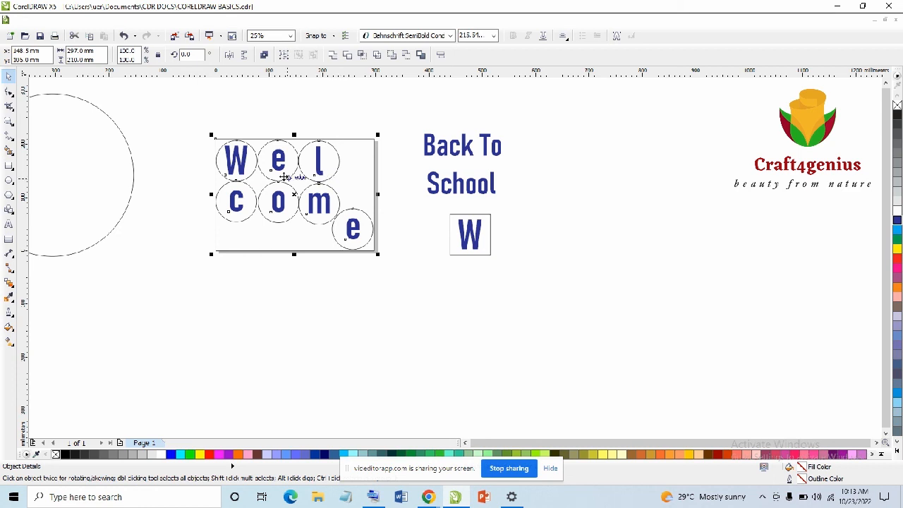
{"action": "left_click", "coordinate": [320, 114]}
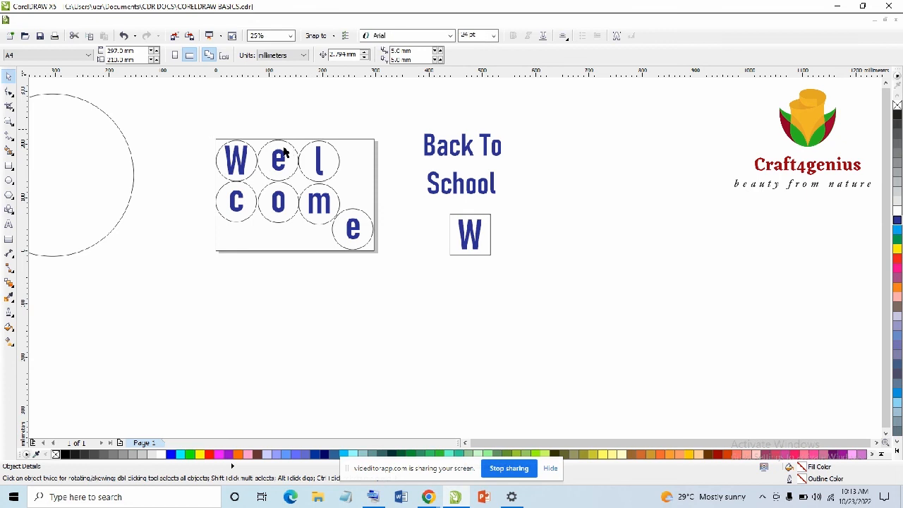
{"action": "scroll", "coordinate": [283, 149], "scroll_direction": "up", "scroll_amount": 1}
{"action": "left_click", "coordinate": [295, 169]}
{"action": "scroll", "coordinate": [303, 183], "scroll_direction": "down", "scroll_amount": 1}
{"action": "scroll", "coordinate": [230, 156], "scroll_direction": "up", "scroll_amount": 1}
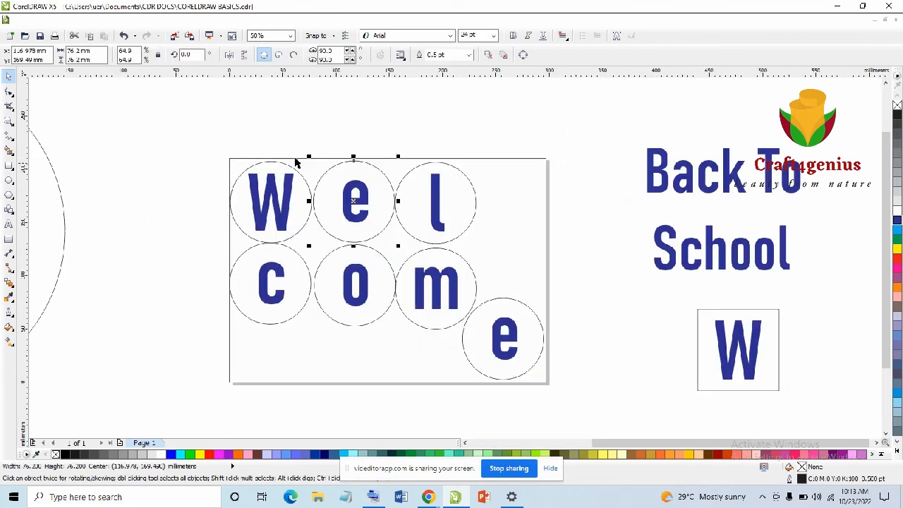
{"action": "left_click", "coordinate": [297, 196]}
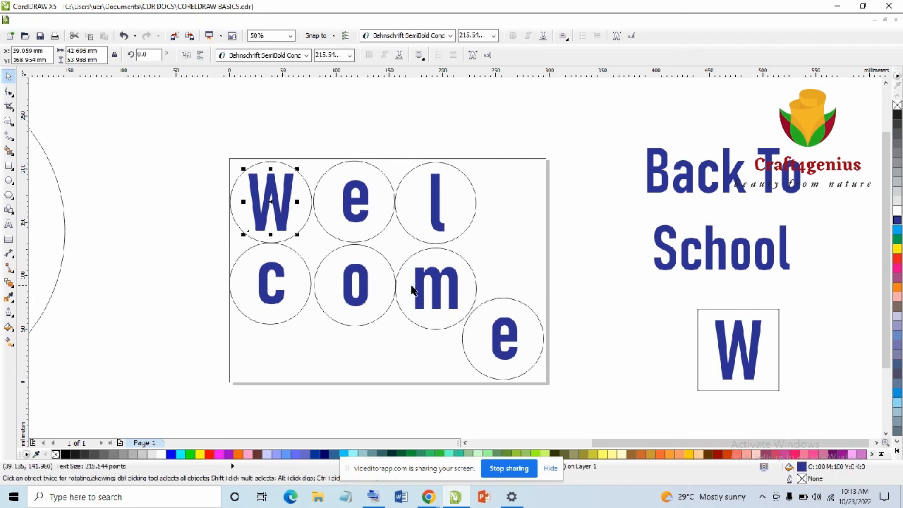
{"action": "left_click", "coordinate": [307, 149]}
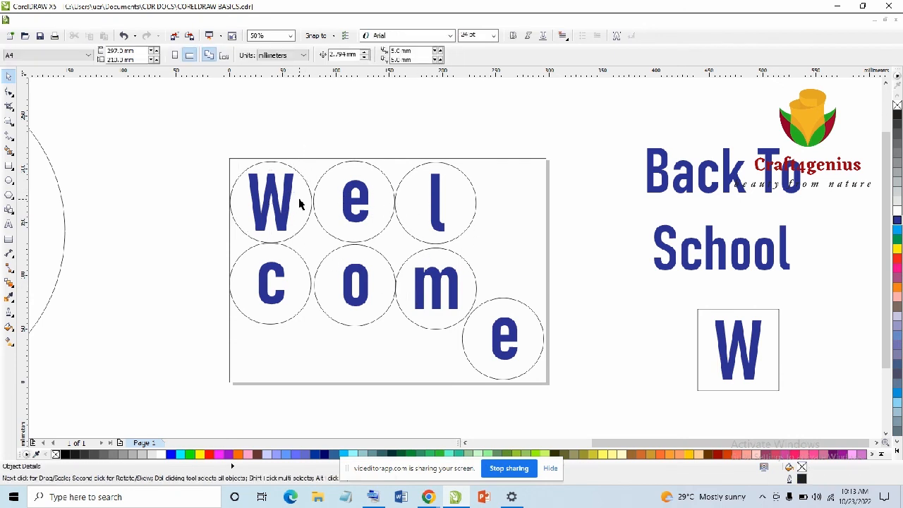
{"action": "left_click", "coordinate": [299, 202]}
{"action": "left_click", "coordinate": [304, 145]}
{"action": "left_click", "coordinate": [300, 201]}
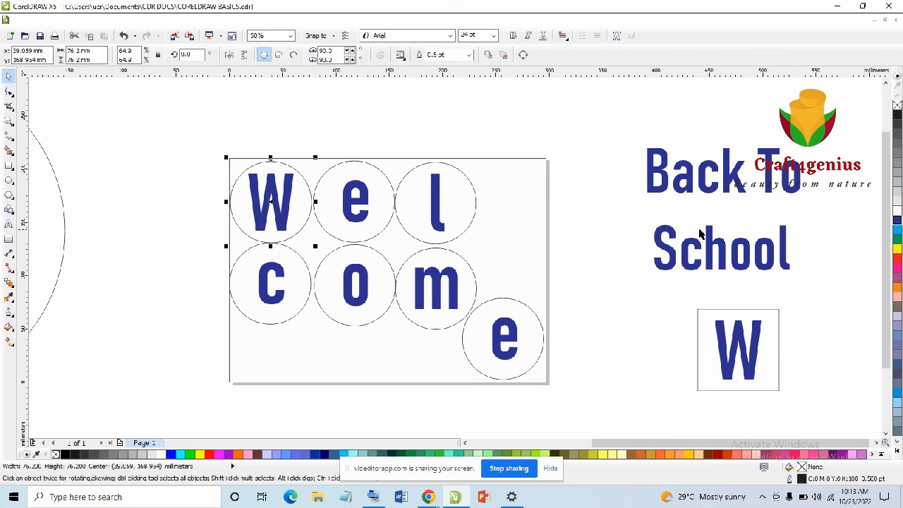
{"action": "left_click", "coordinate": [898, 249]}
{"action": "left_click", "coordinate": [378, 127]}
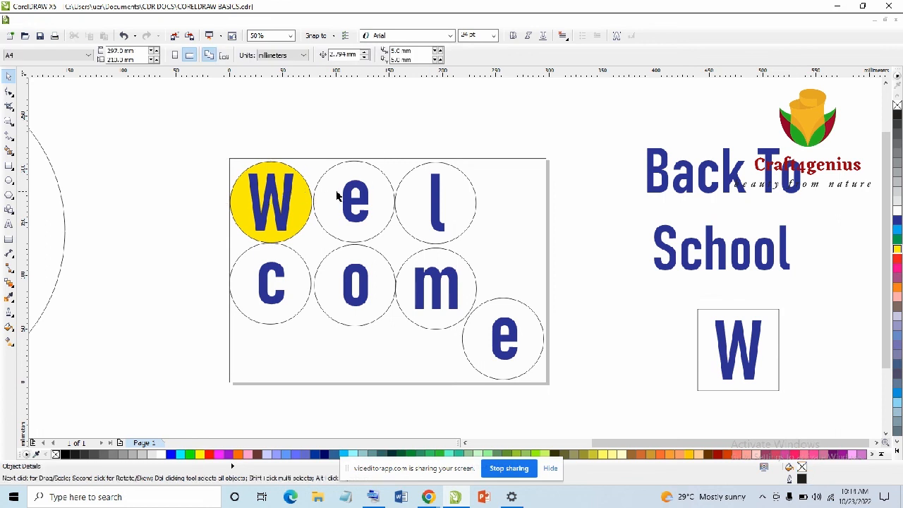
Fill the circle around the first letter e with red and recolour that letter white
{"action": "left_click", "coordinate": [379, 191]}
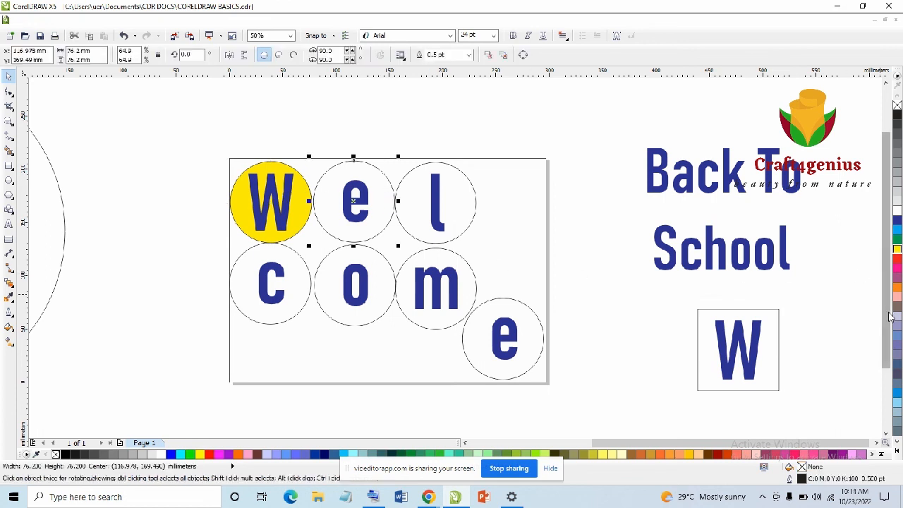
{"action": "left_click", "coordinate": [898, 260]}
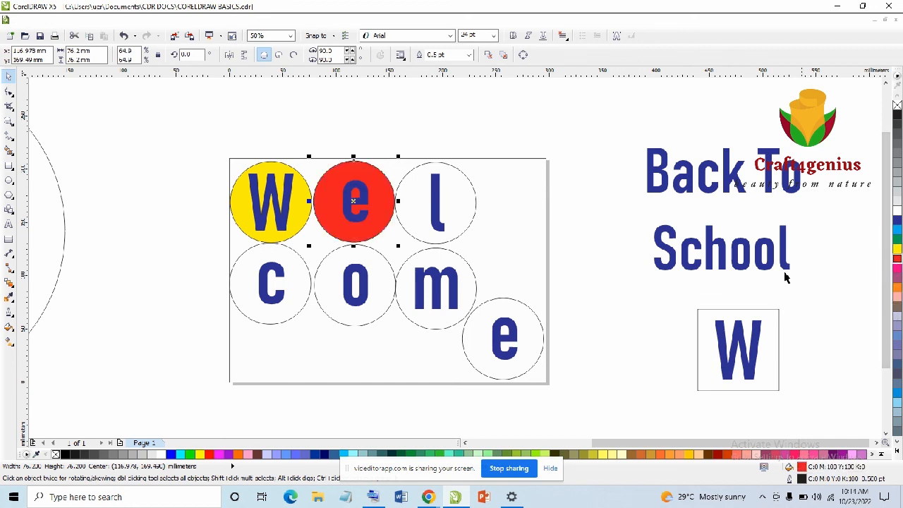
{"action": "left_click", "coordinate": [365, 202]}
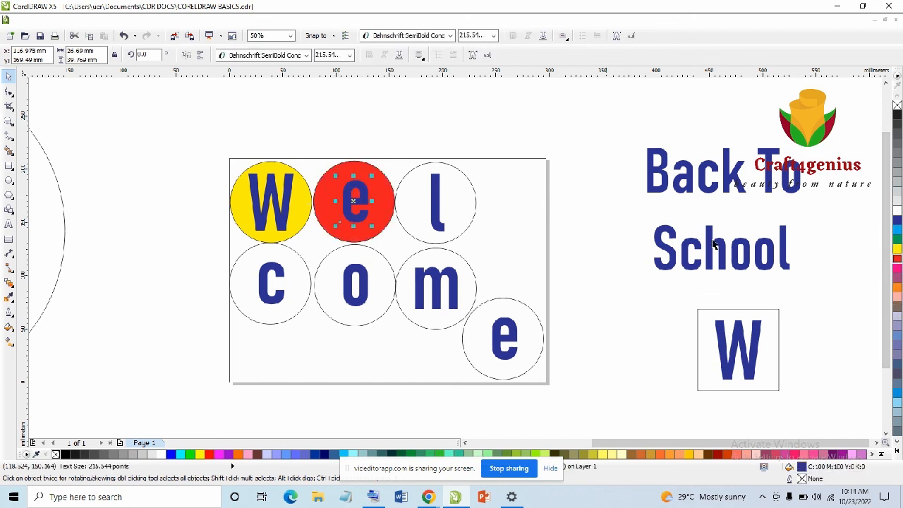
{"action": "left_click", "coordinate": [898, 214]}
{"action": "left_click", "coordinate": [511, 125]}
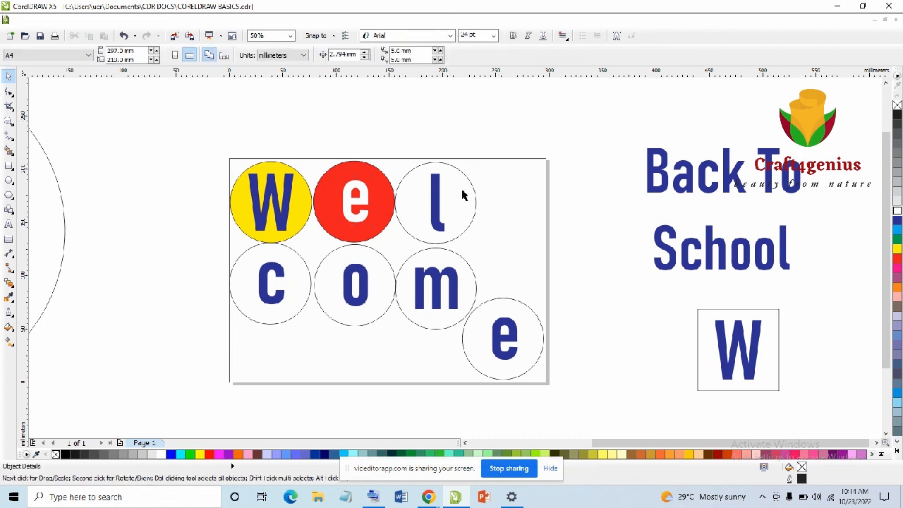
Fill the circle around the letter l with light pink and recolour the letter white
{"action": "left_click", "coordinate": [463, 200]}
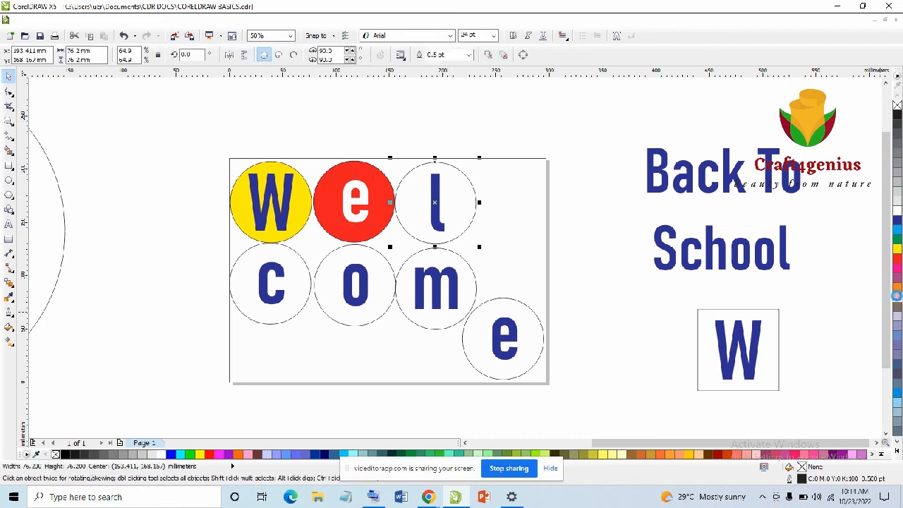
{"action": "left_click", "coordinate": [897, 297]}
{"action": "left_click", "coordinate": [572, 177]}
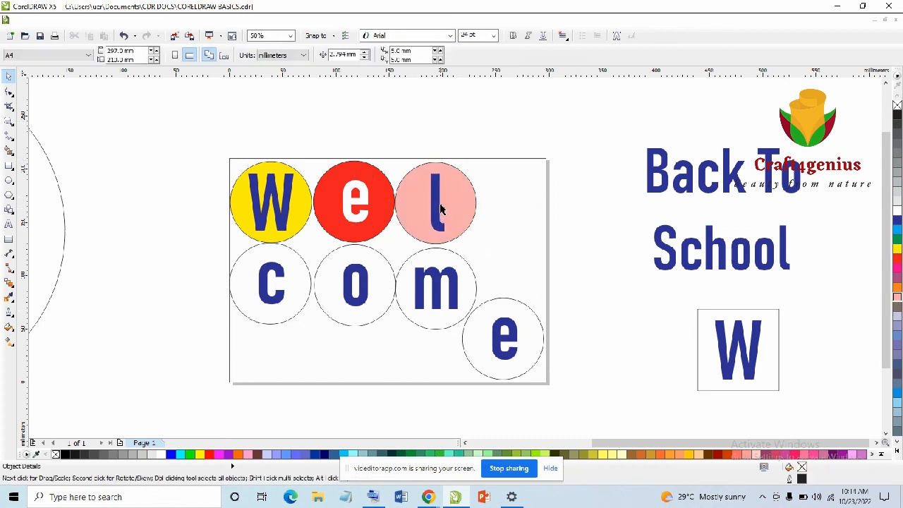
{"action": "left_click", "coordinate": [438, 208]}
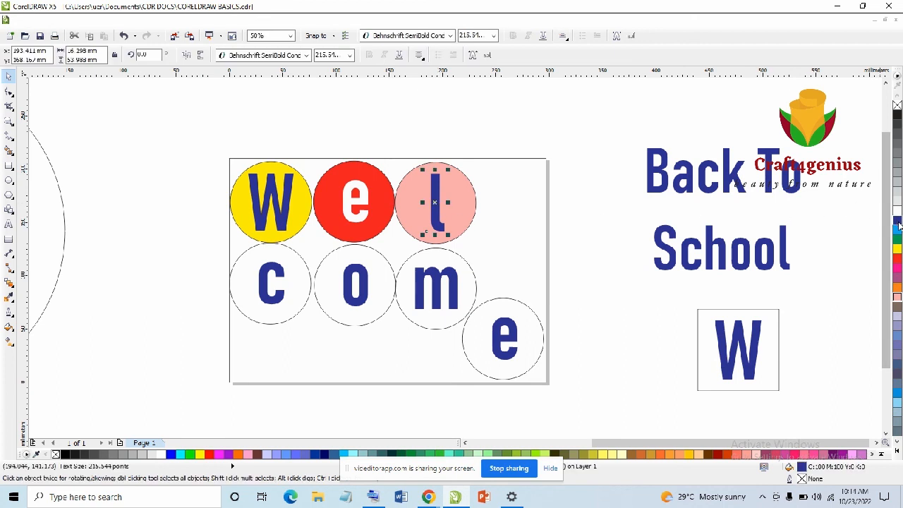
{"action": "left_click", "coordinate": [897, 248]}
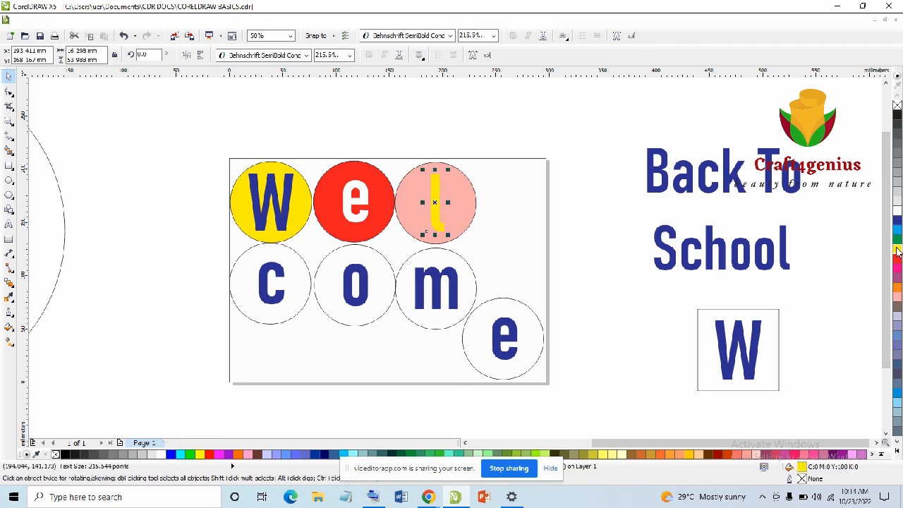
{"action": "left_click", "coordinate": [897, 211]}
{"action": "left_click", "coordinate": [618, 224]}
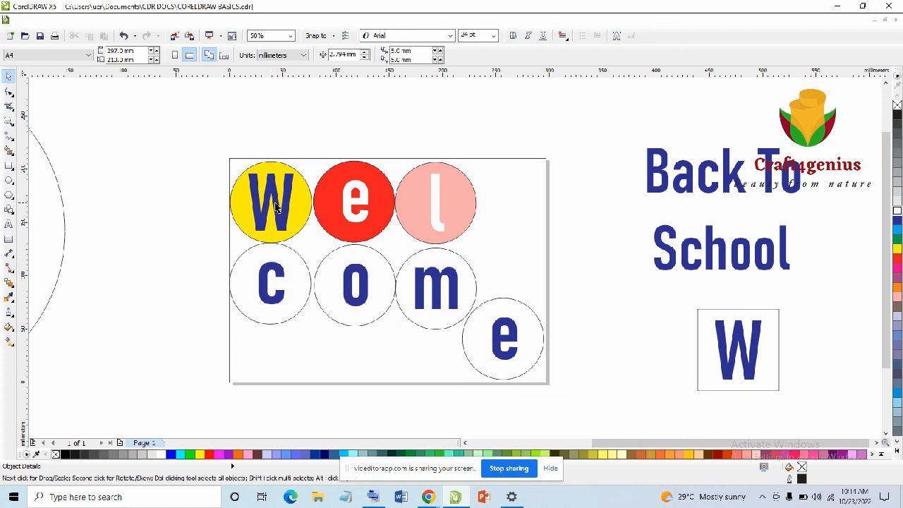
Fill the circle around the letter c with green and recolour the letter white
{"action": "left_click", "coordinate": [275, 264]}
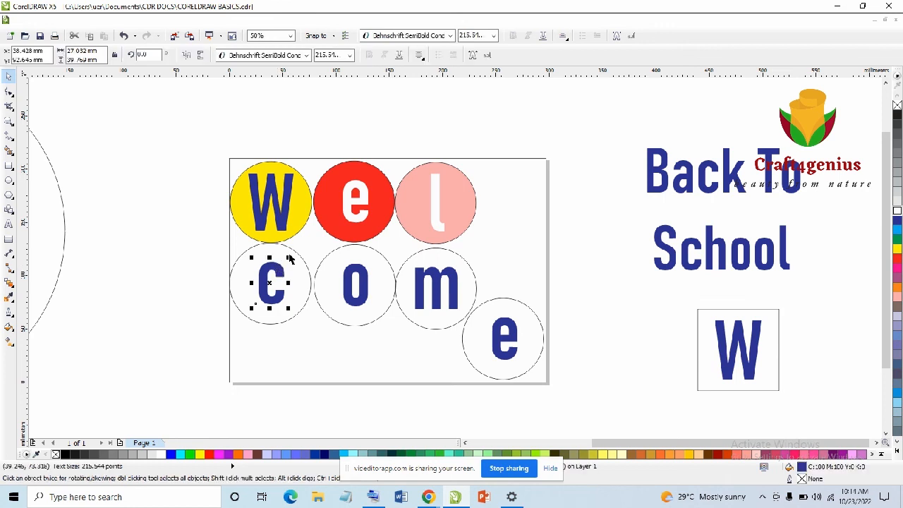
{"action": "left_click", "coordinate": [279, 249]}
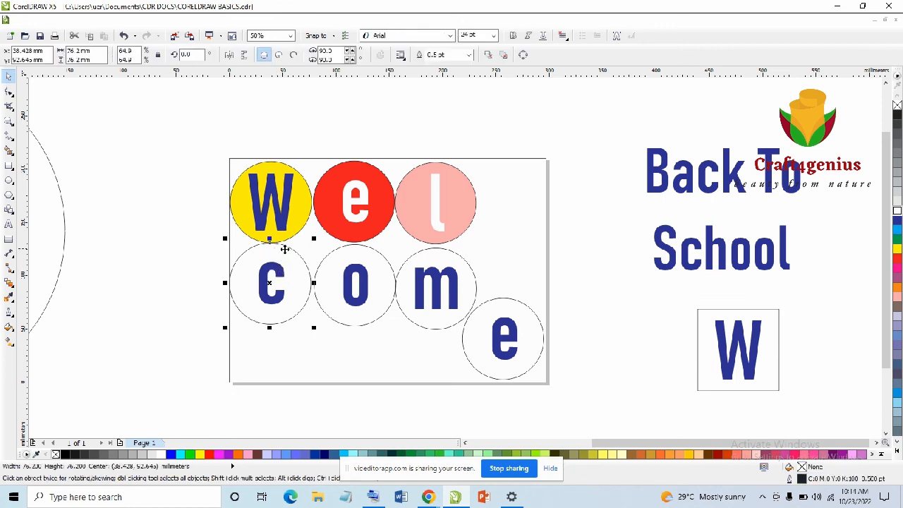
{"action": "left_click", "coordinate": [898, 238]}
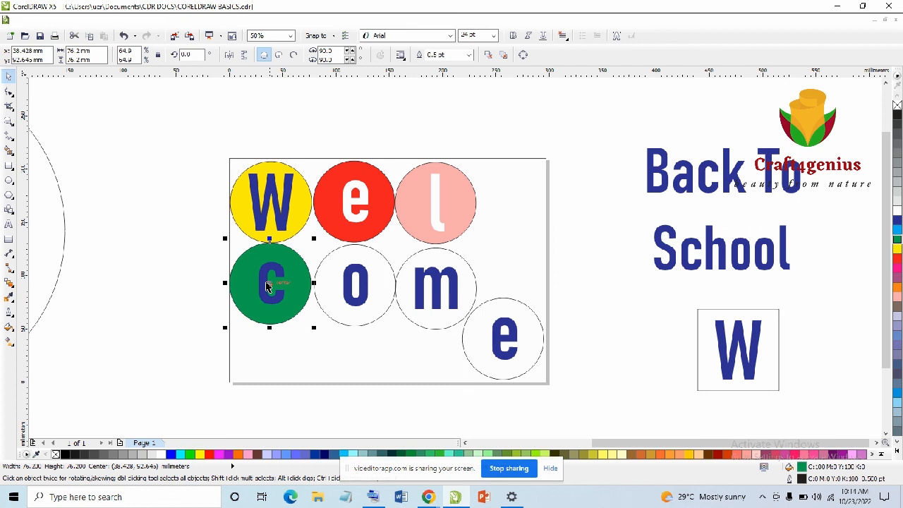
{"action": "left_click", "coordinate": [271, 283]}
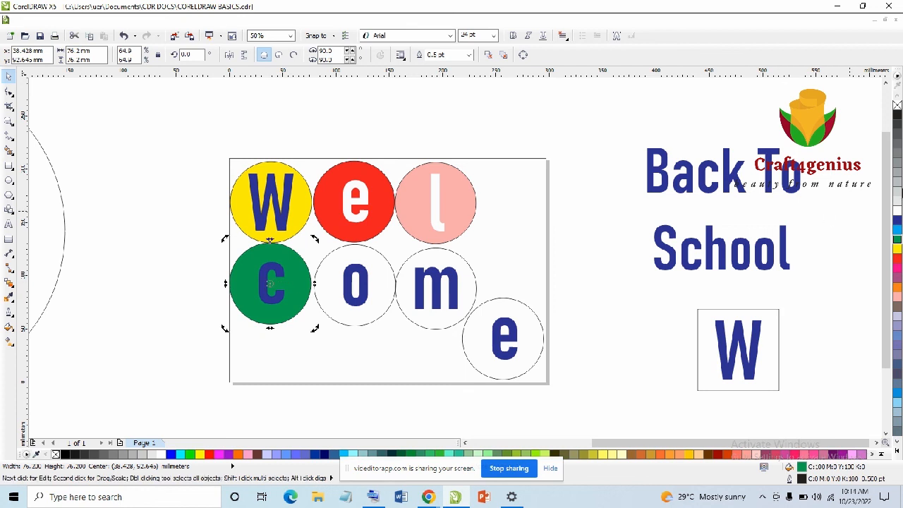
{"action": "left_click", "coordinate": [265, 280]}
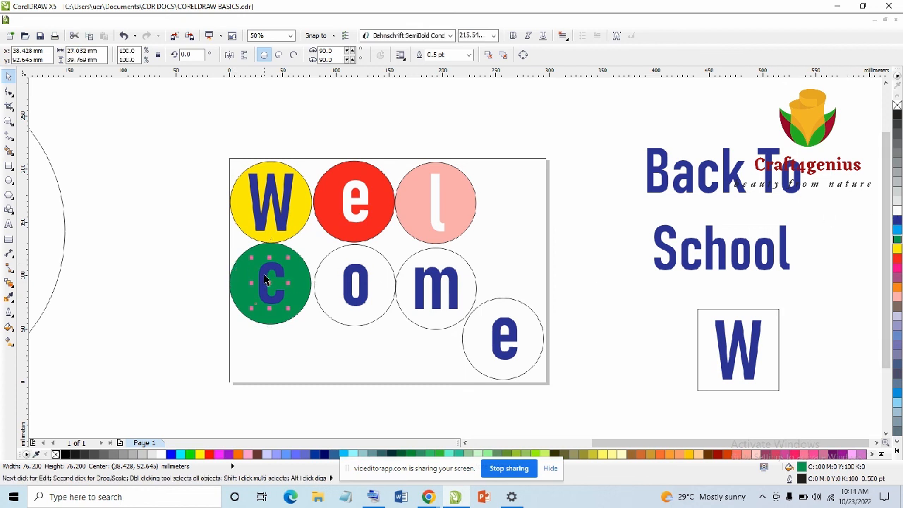
{"action": "left_click", "coordinate": [897, 211]}
{"action": "left_click", "coordinate": [638, 256]}
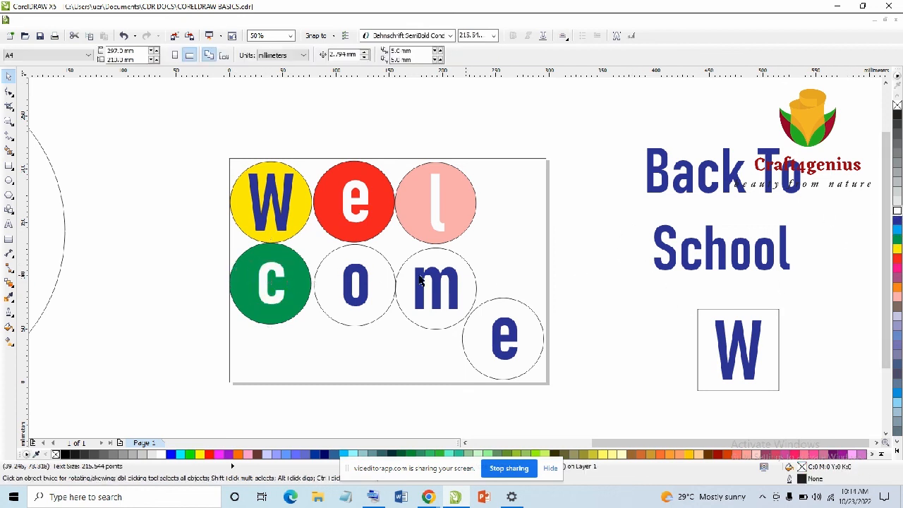
Fill the circle around the letter o with dark blue and recolour the letter white
{"action": "left_click", "coordinate": [381, 261]}
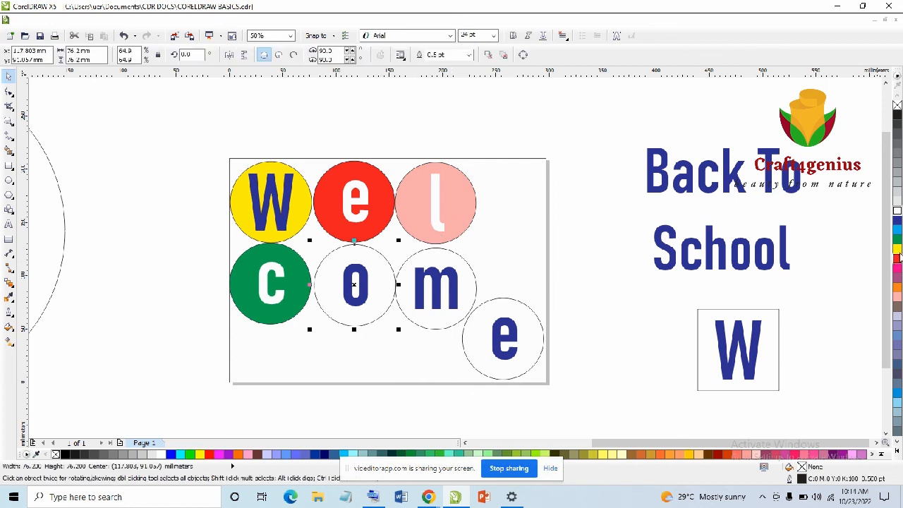
{"action": "left_click", "coordinate": [897, 222]}
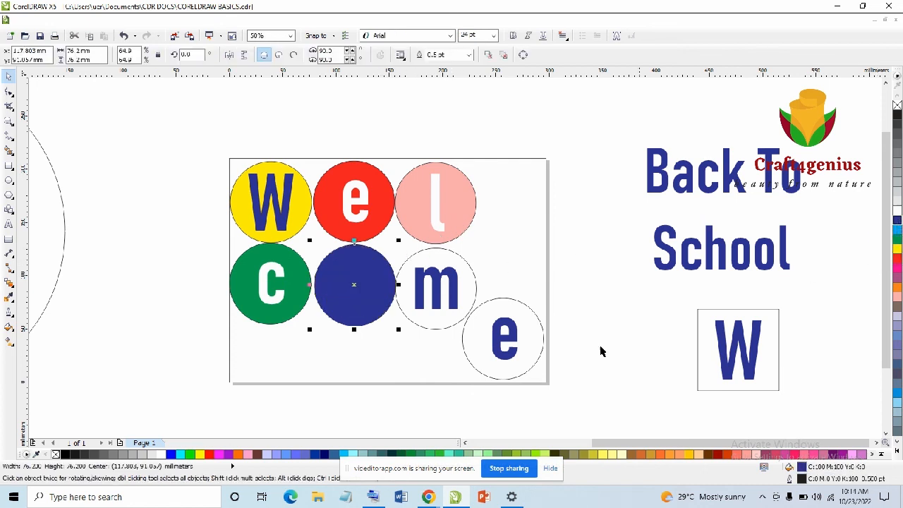
{"action": "left_click", "coordinate": [366, 282]}
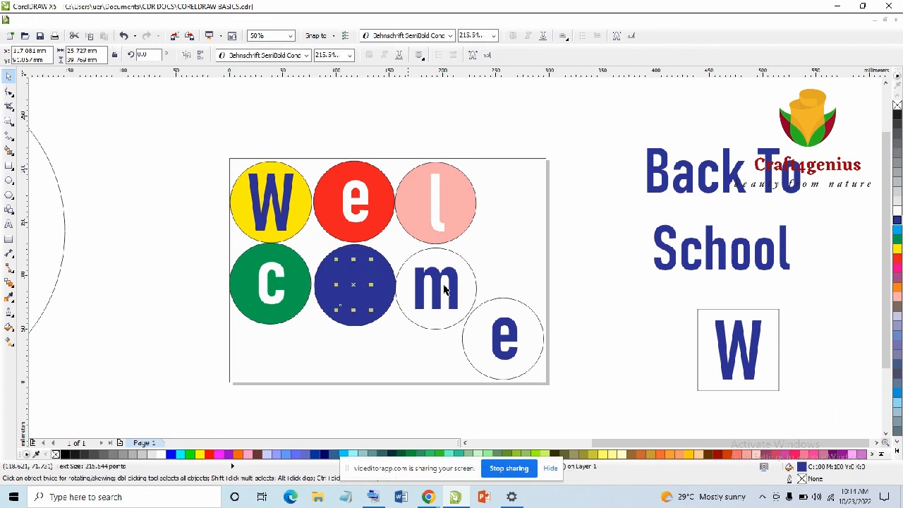
{"action": "left_click", "coordinate": [897, 210]}
{"action": "left_click", "coordinate": [608, 276]}
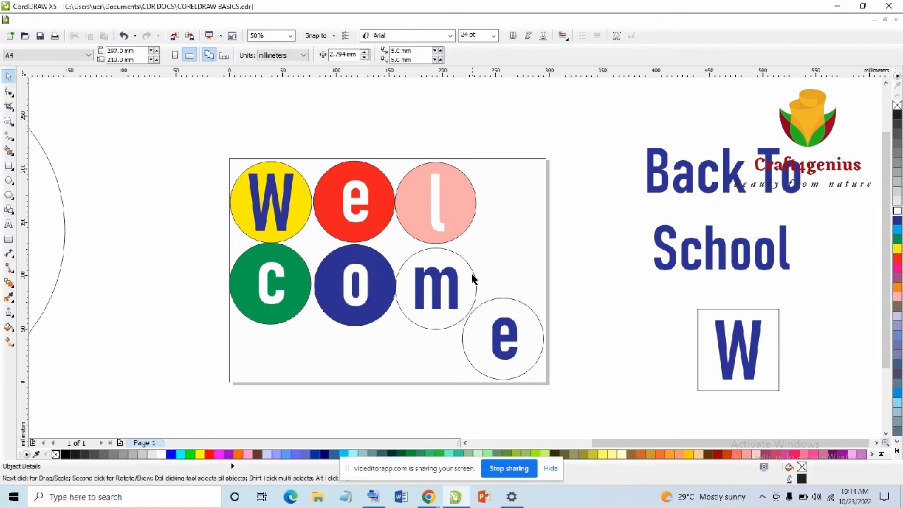
Recolour the letter m white and fill its circle with muted purple-blue (C:60 M:60 Y:0 K:0)
{"action": "left_click", "coordinate": [452, 279]}
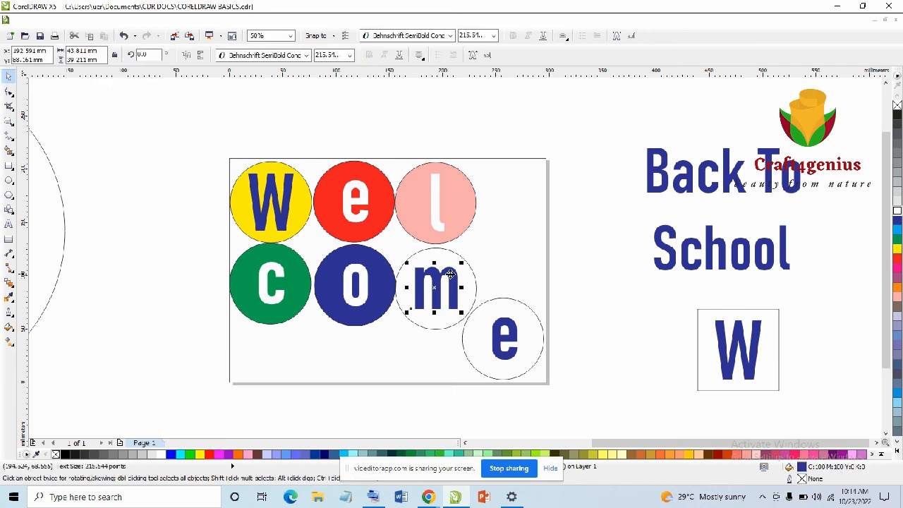
{"action": "left_click", "coordinate": [898, 212]}
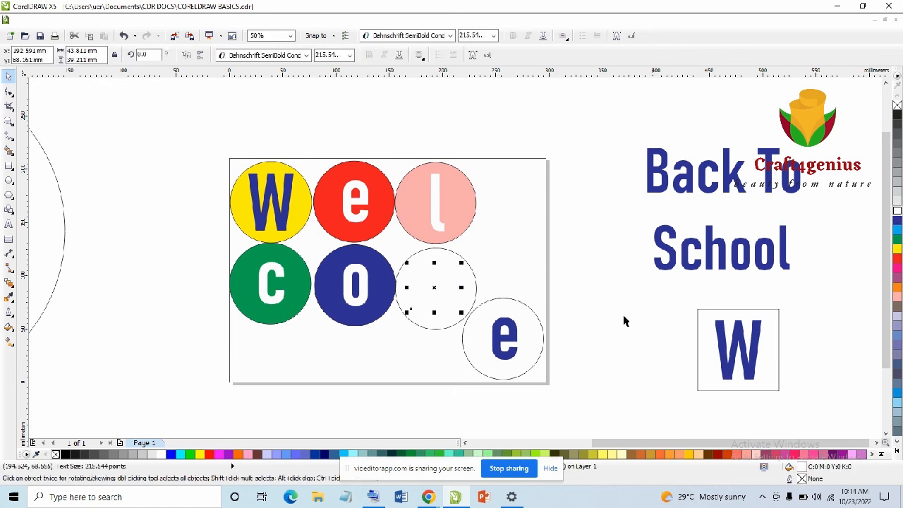
{"action": "left_click", "coordinate": [473, 277]}
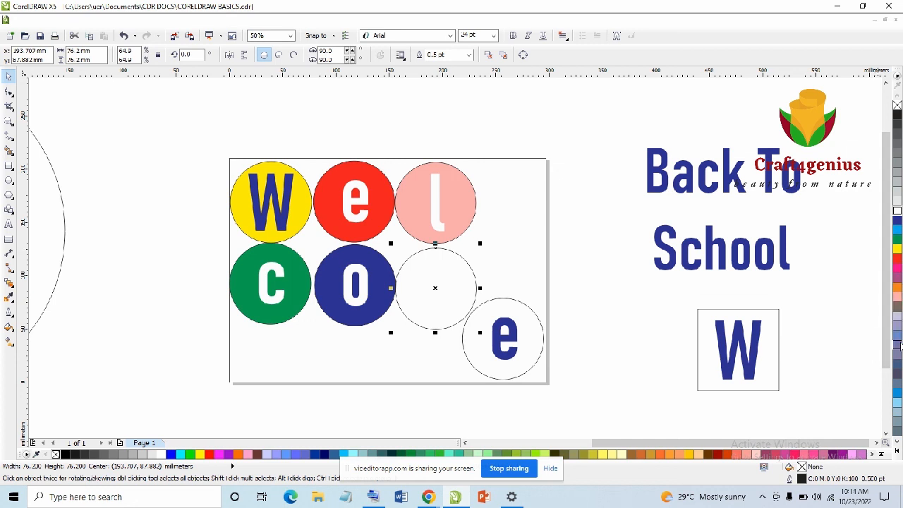
{"action": "left_click", "coordinate": [899, 346]}
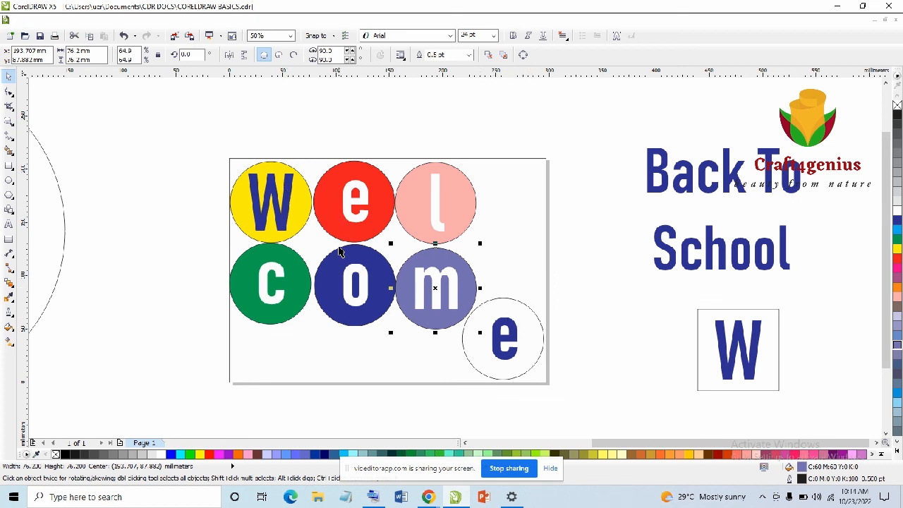
Fill the circle around the final letter e with magenta and recolour that letter white
{"action": "left_click", "coordinate": [523, 322]}
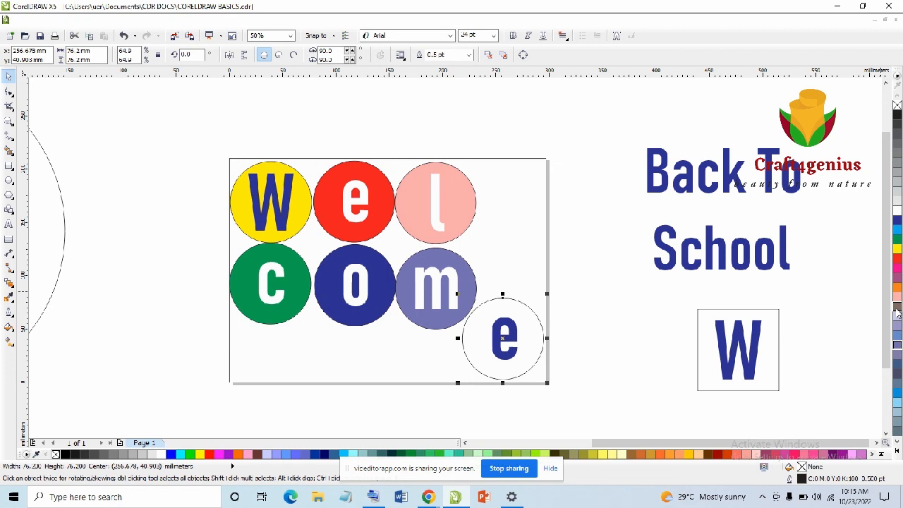
{"action": "left_click", "coordinate": [898, 271]}
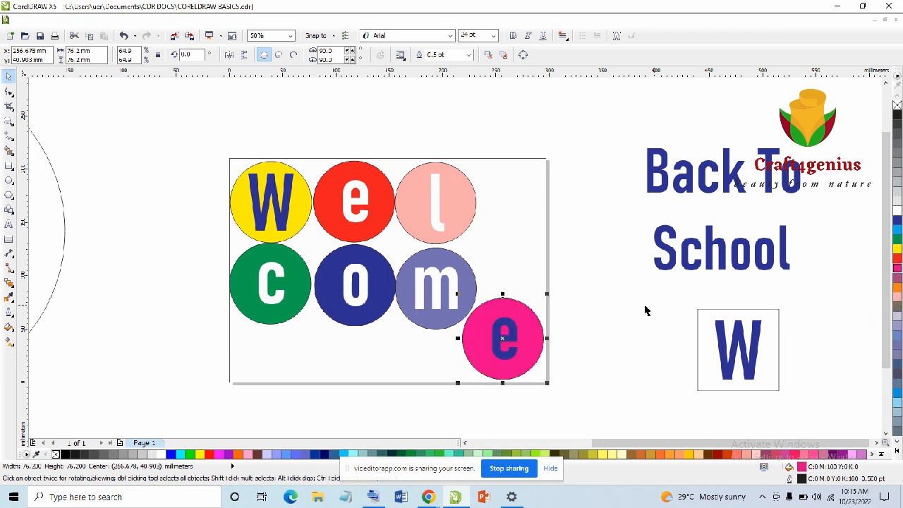
{"action": "left_click", "coordinate": [511, 342]}
{"action": "left_click", "coordinate": [898, 211]}
{"action": "left_click", "coordinate": [618, 235]}
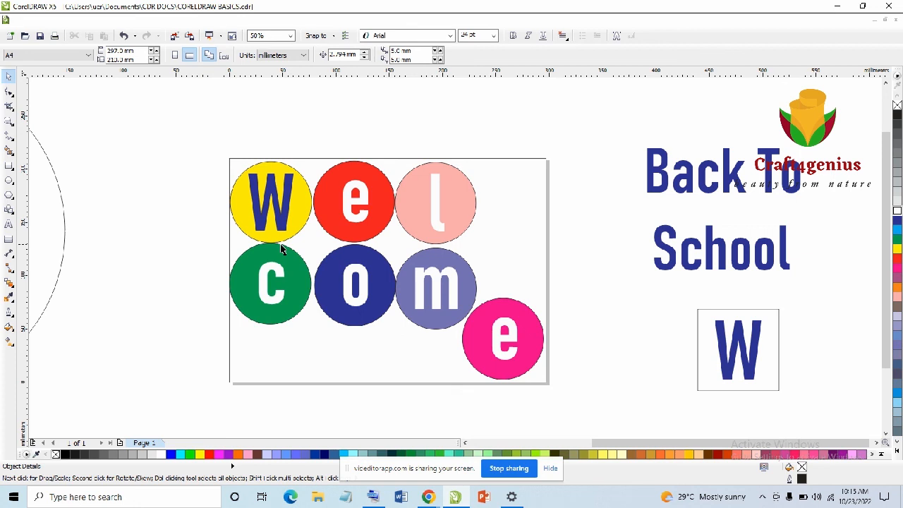
{"action": "scroll", "coordinate": [352, 299], "scroll_direction": "down", "scroll_amount": 1}
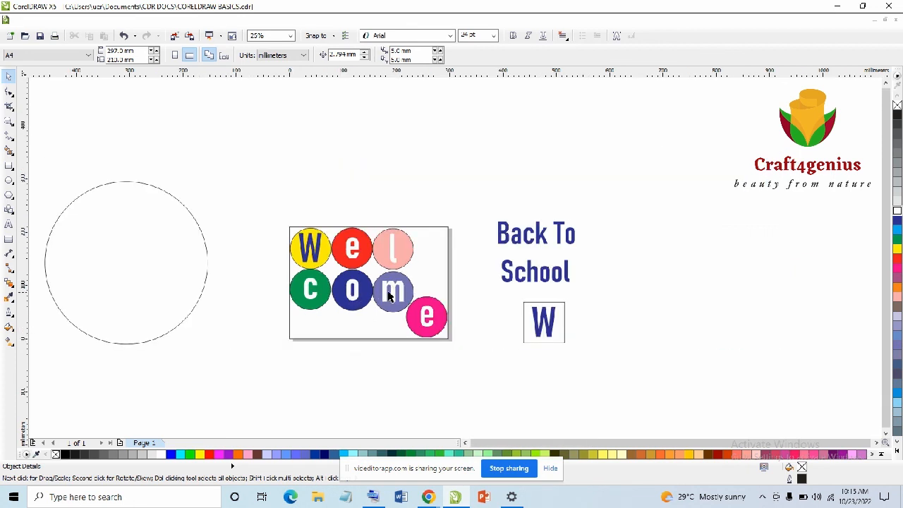
{"action": "scroll", "coordinate": [390, 297], "scroll_direction": "up", "scroll_amount": 1}
{"action": "scroll", "coordinate": [390, 296], "scroll_direction": "down", "scroll_amount": 1}
{"action": "scroll", "coordinate": [391, 296], "scroll_direction": "up", "scroll_amount": 1}
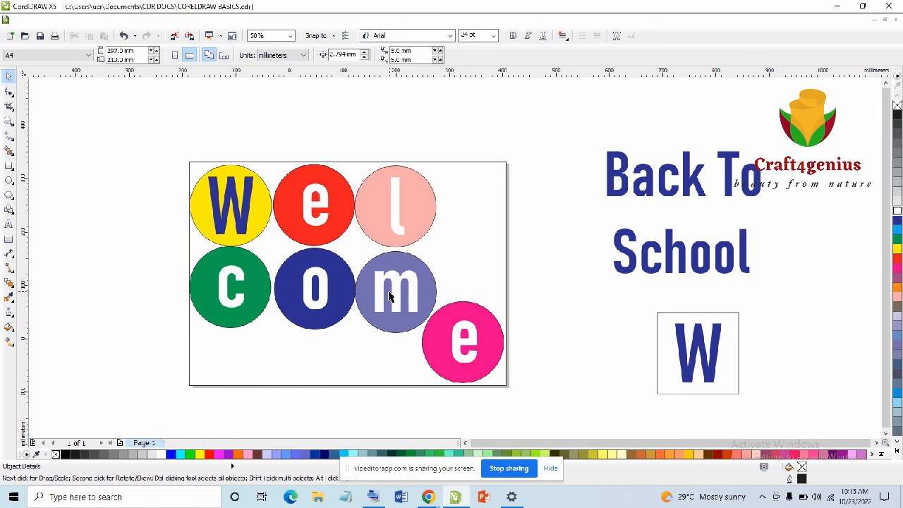
{"action": "scroll", "coordinate": [390, 297], "scroll_direction": "down", "scroll_amount": 1}
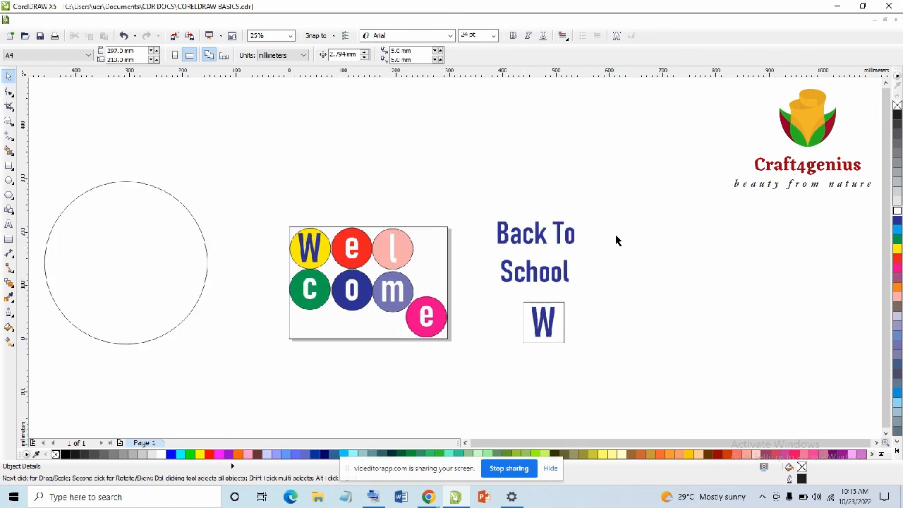